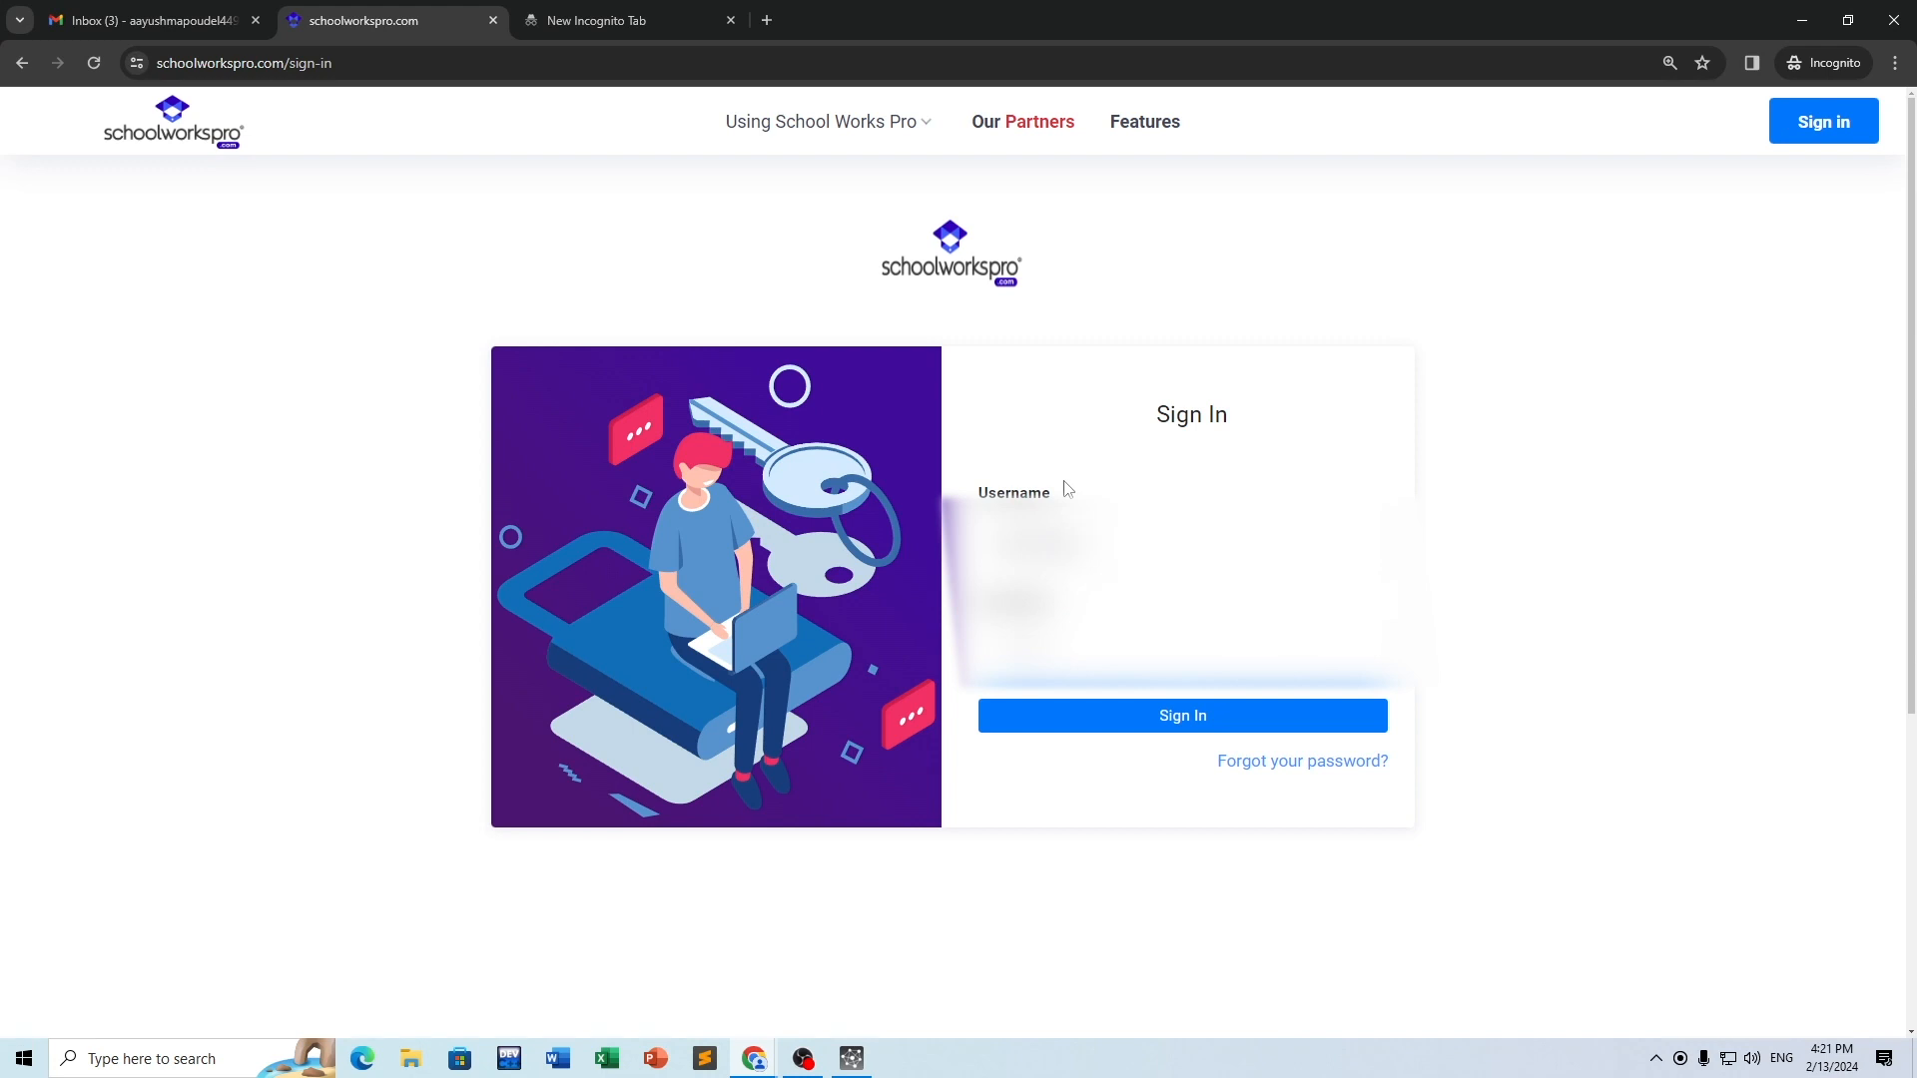
Step: Enter the account password and sign in to schoolworkspro.com
text(•••)
key(Return)
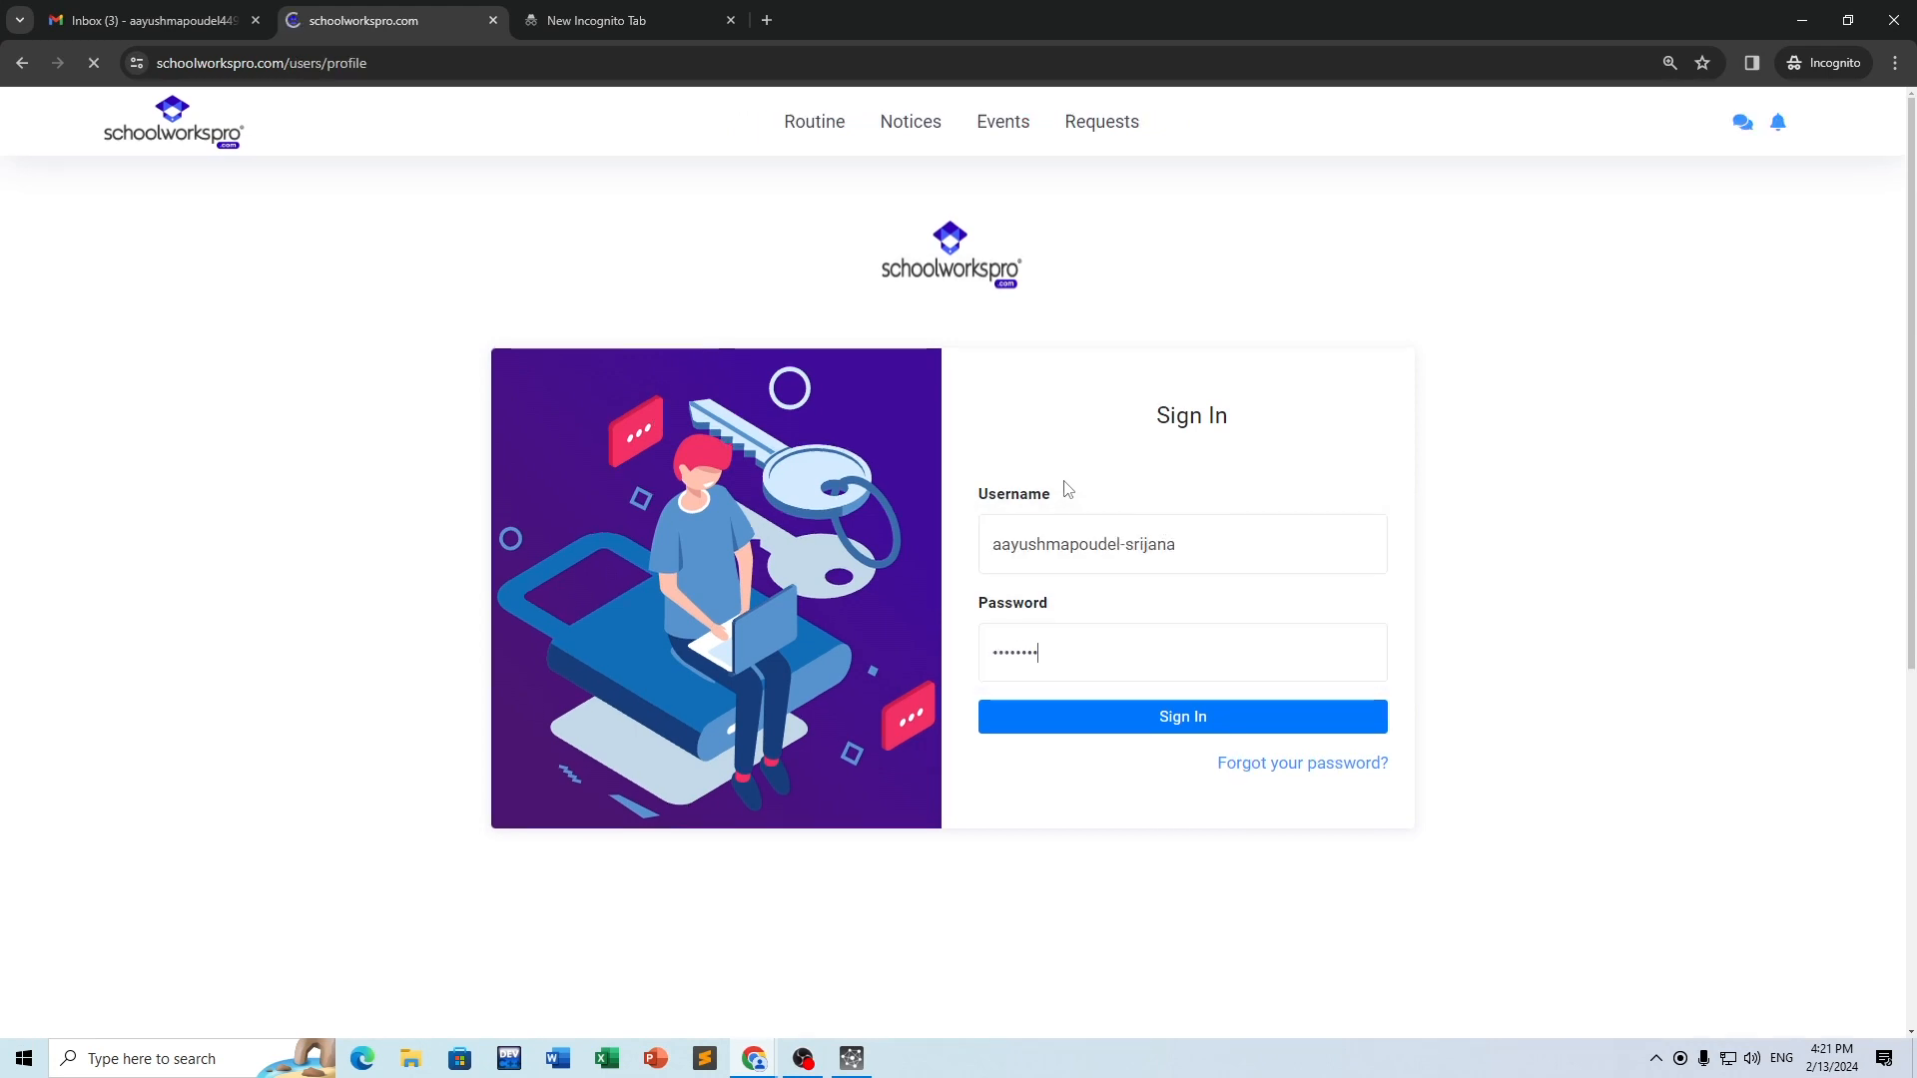
Step: Open blogger.com in the empty incognito tab and bring up the blog's post list
click(619, 20)
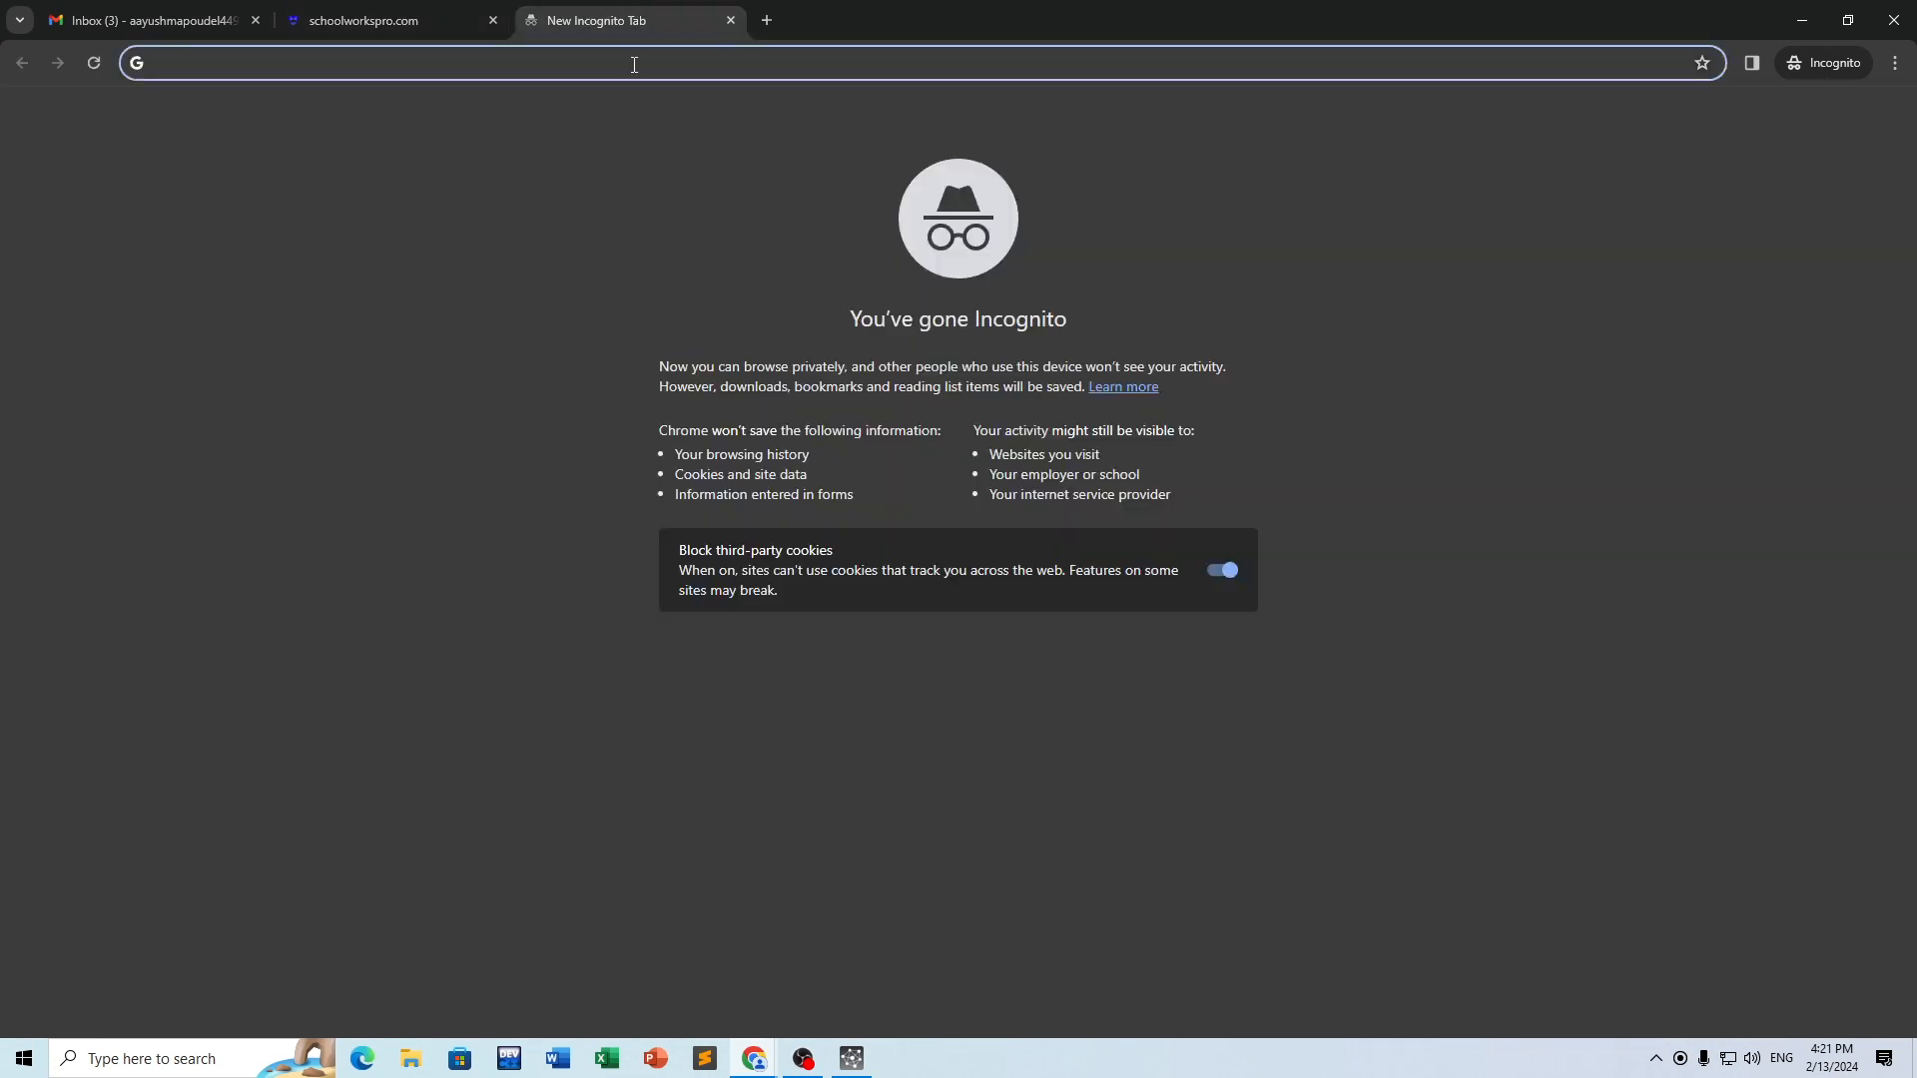
text(blogger.com)
key(Return)
key(ctrl+Tab)
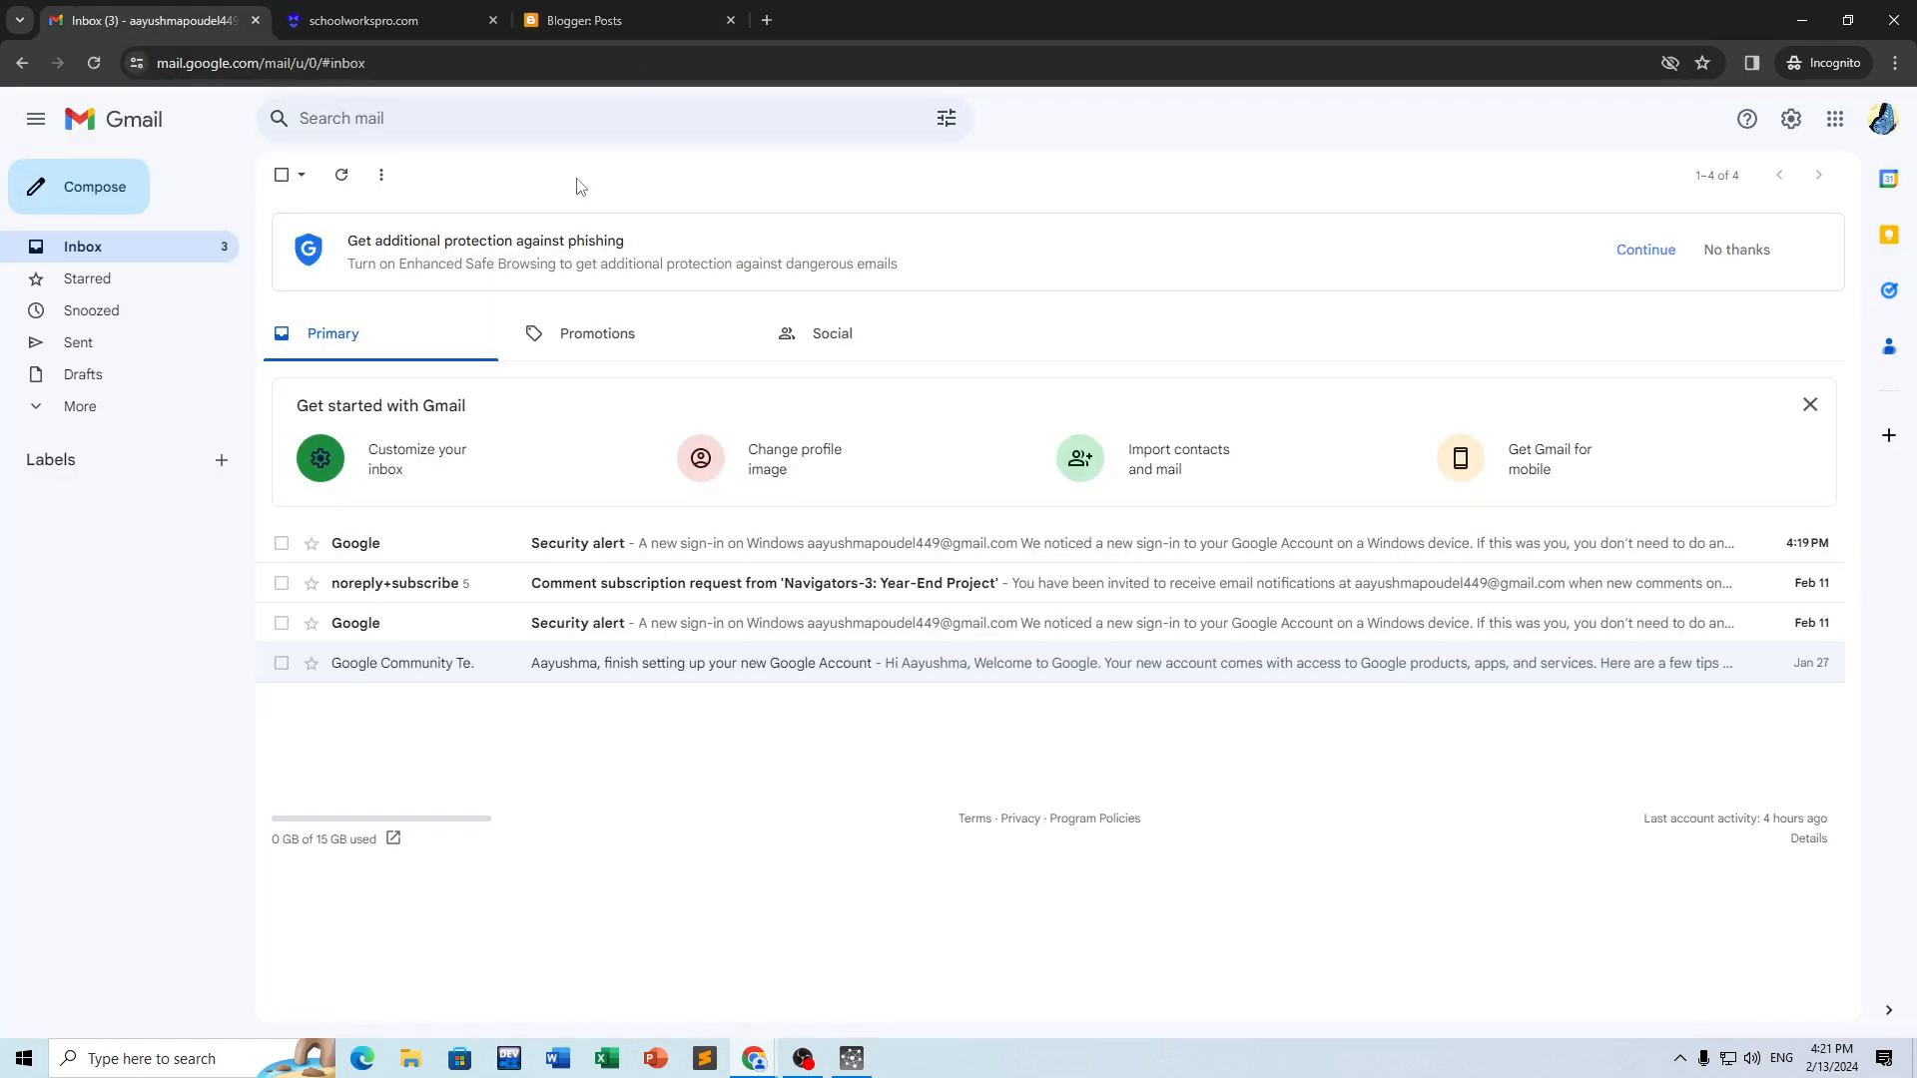
click(635, 10)
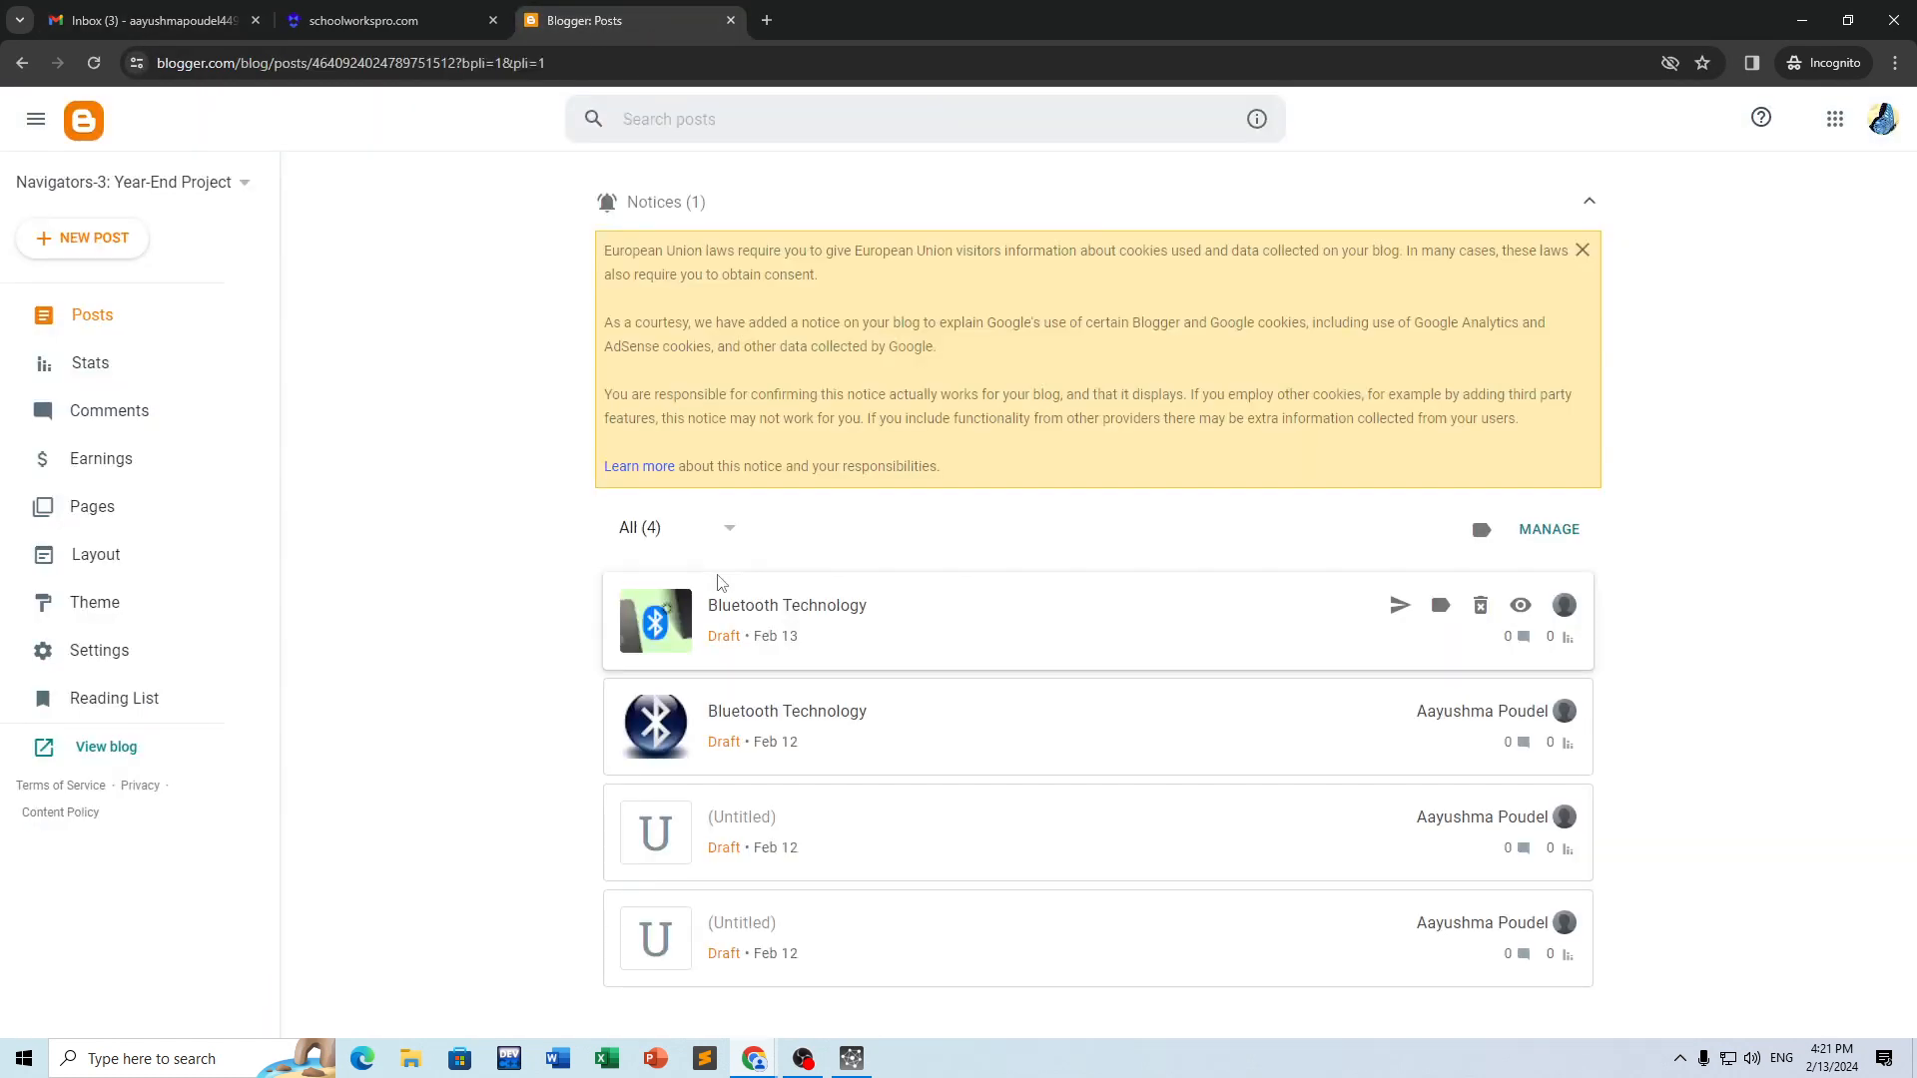
Step: Apply the labels bluetooth, technology and IoT to the Feb 13 Bluetooth Technology draft
click(1441, 607)
click(933, 476)
text(bluetooth)
key(Tab)
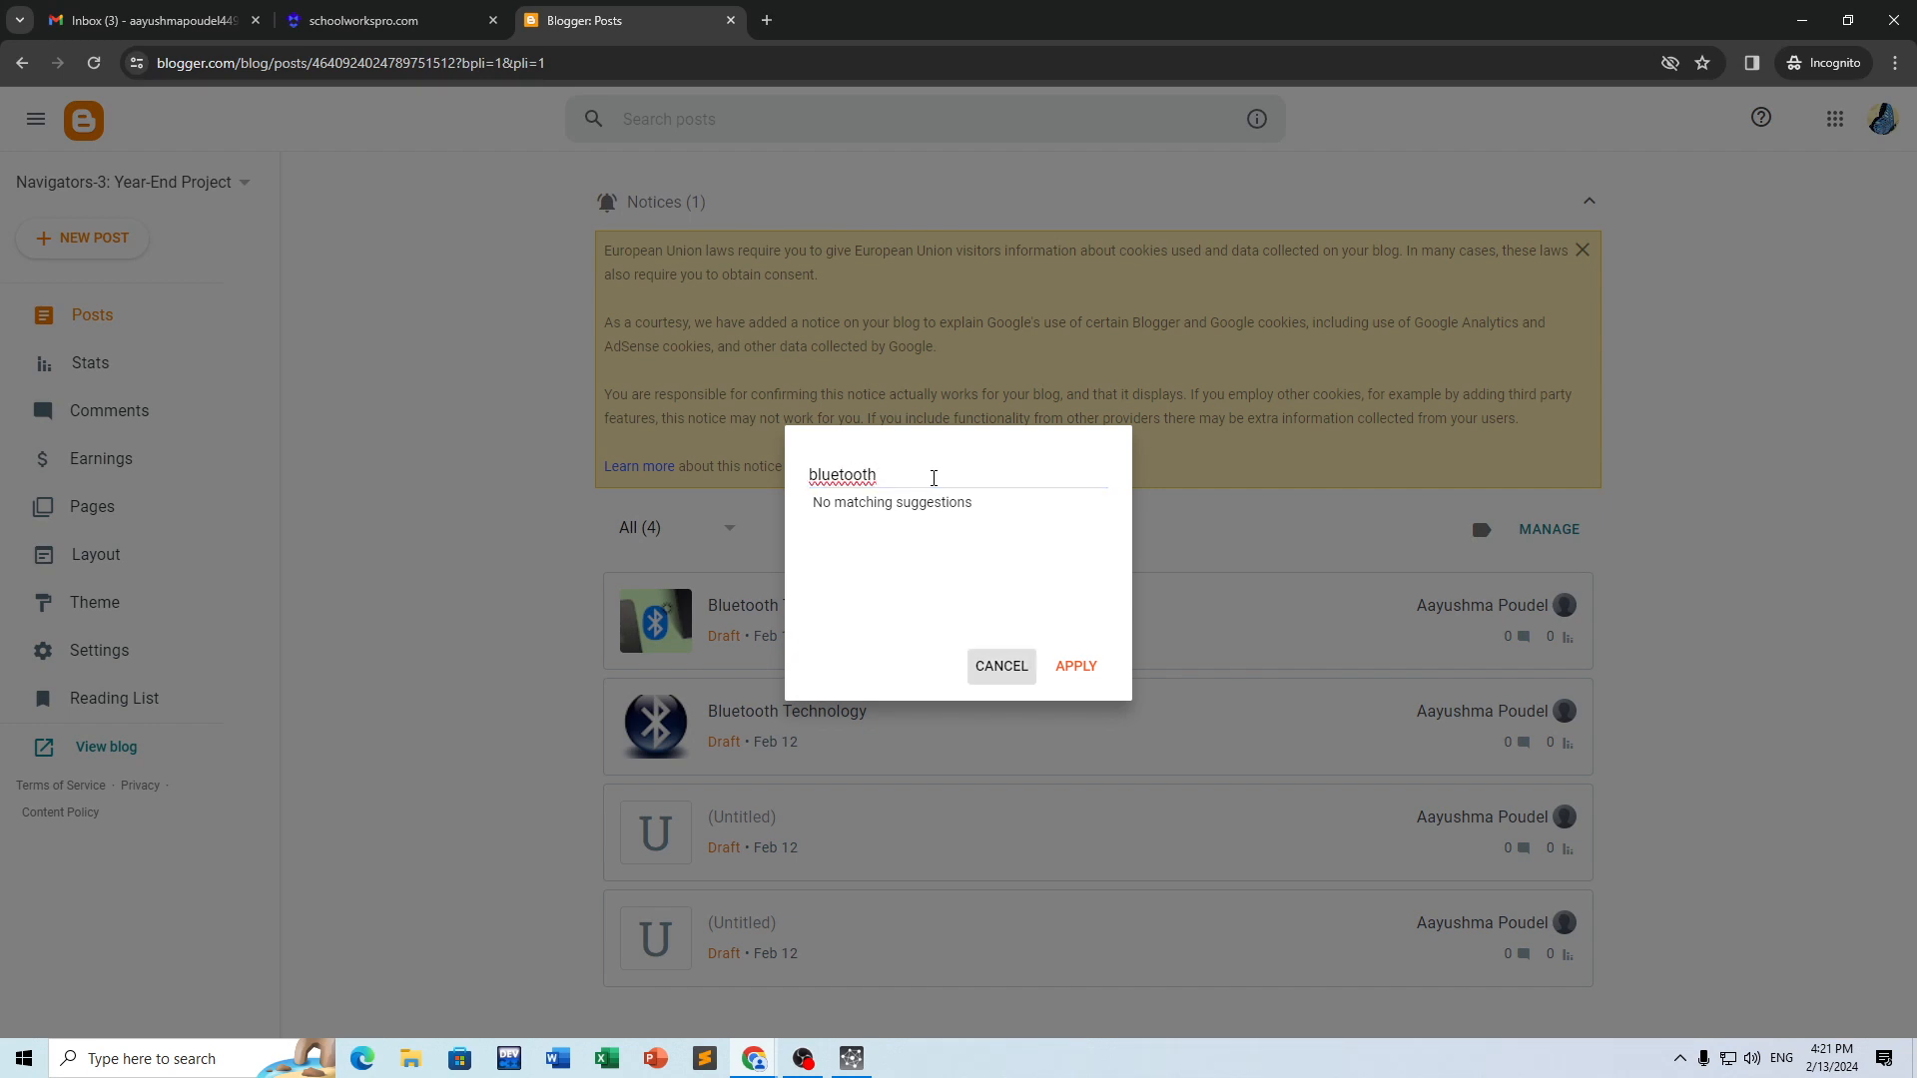
click(912, 473)
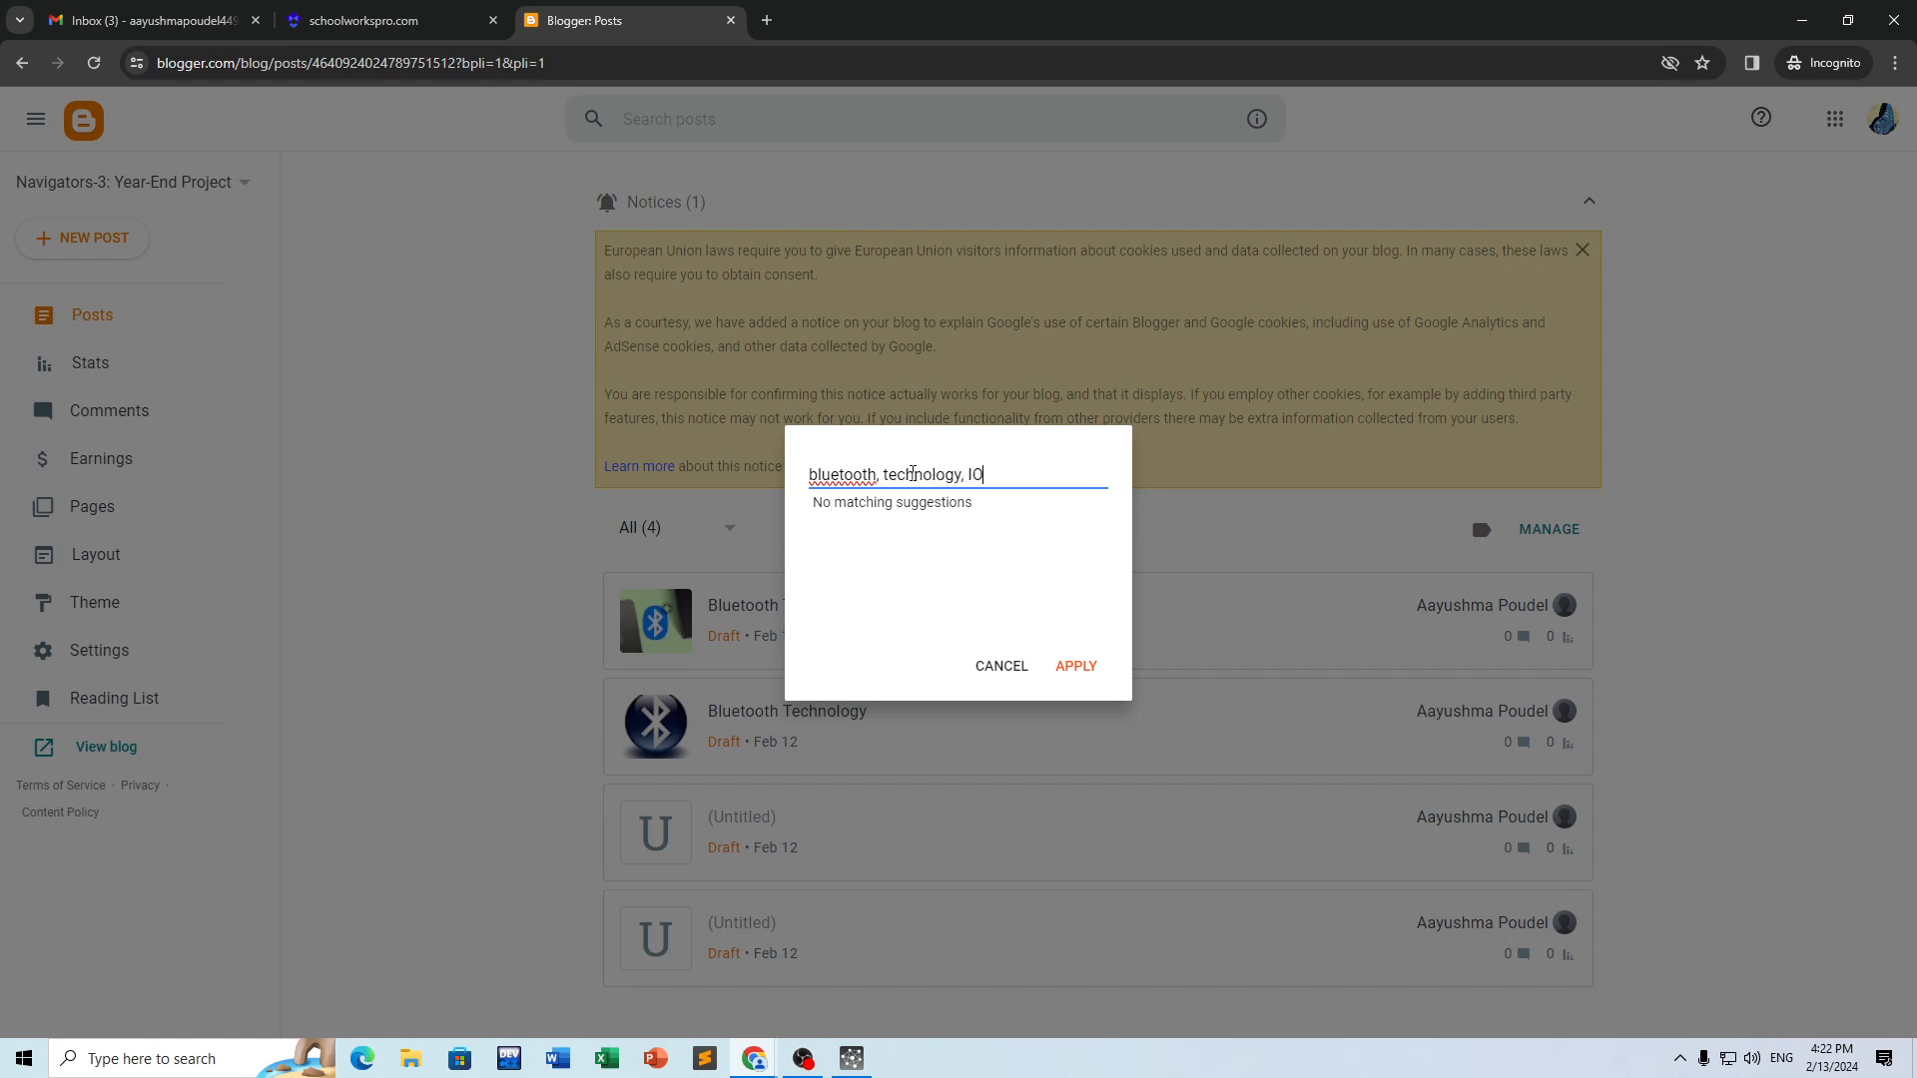
click(1071, 668)
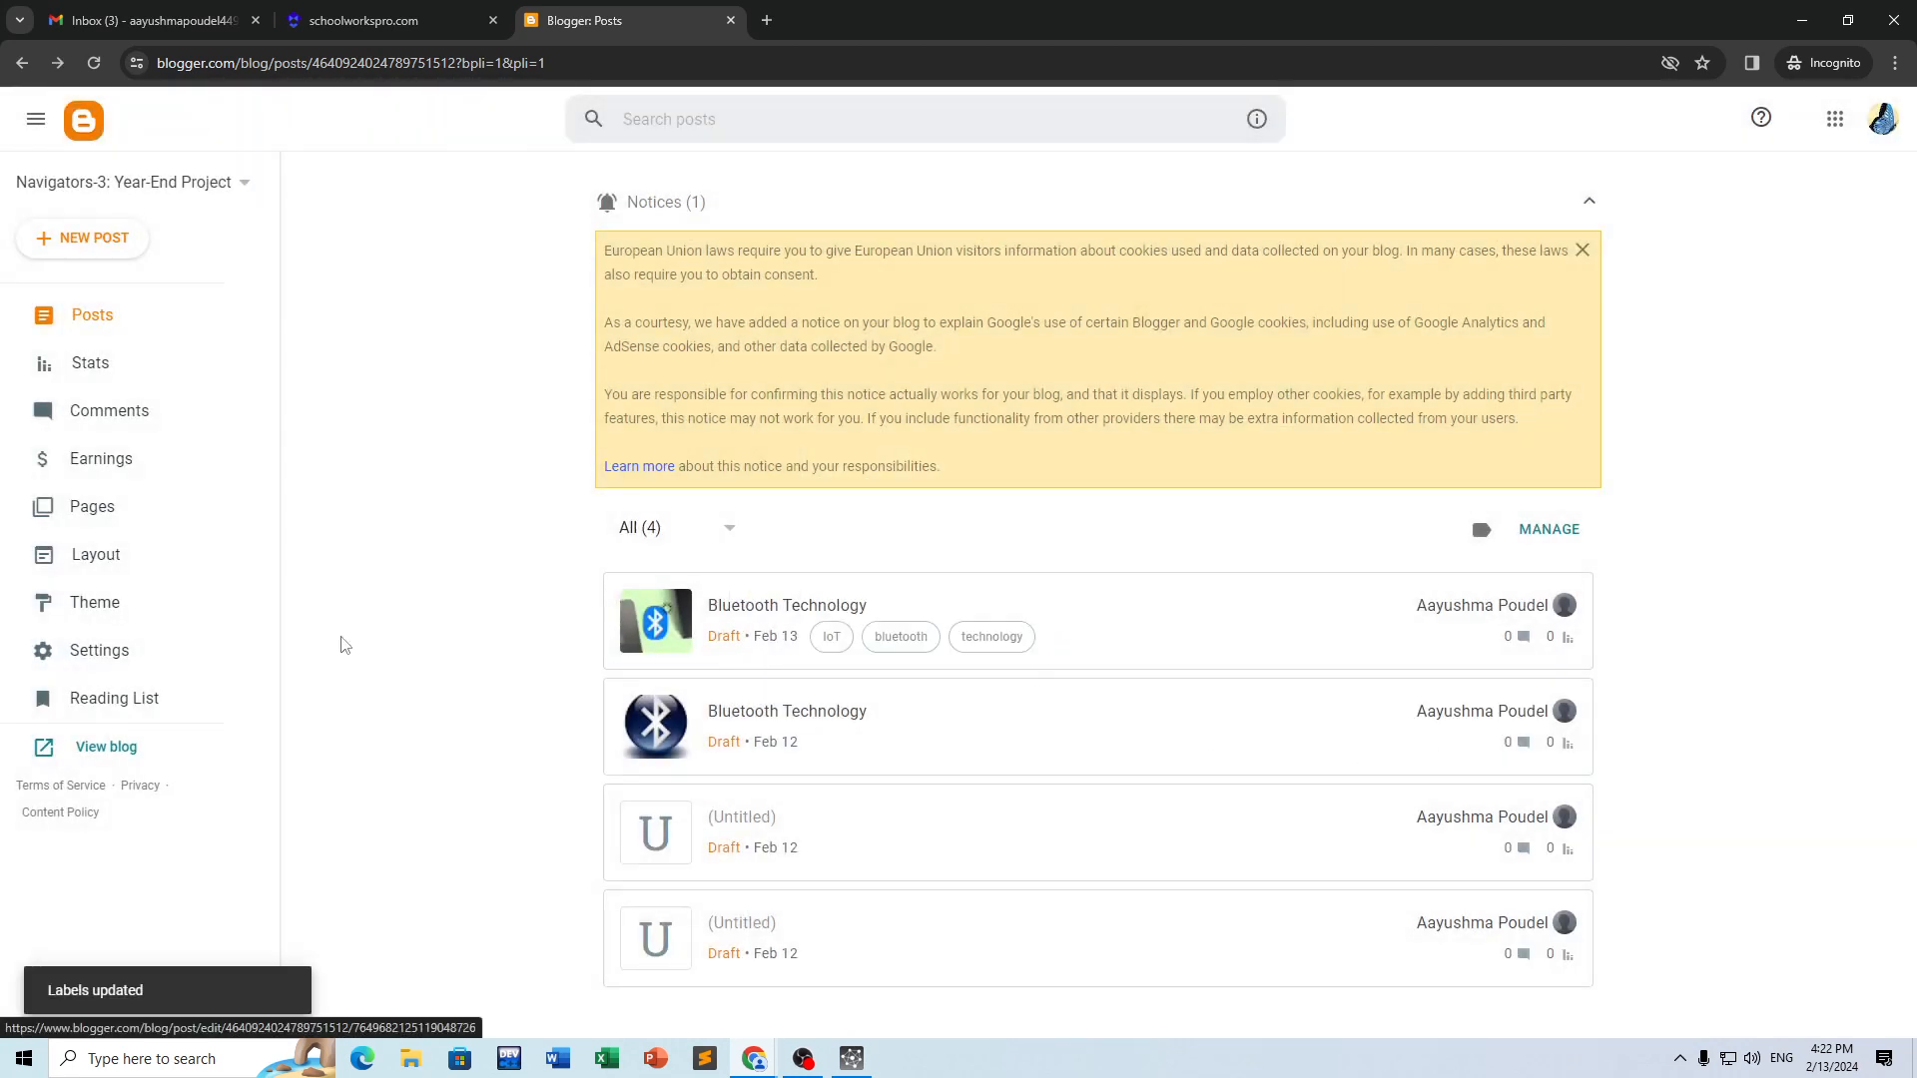
Step: Apply the Contempo Dark theme to the Navigators-3: Year-End Project blog
click(141, 603)
scroll(1148, 625, down, 7)
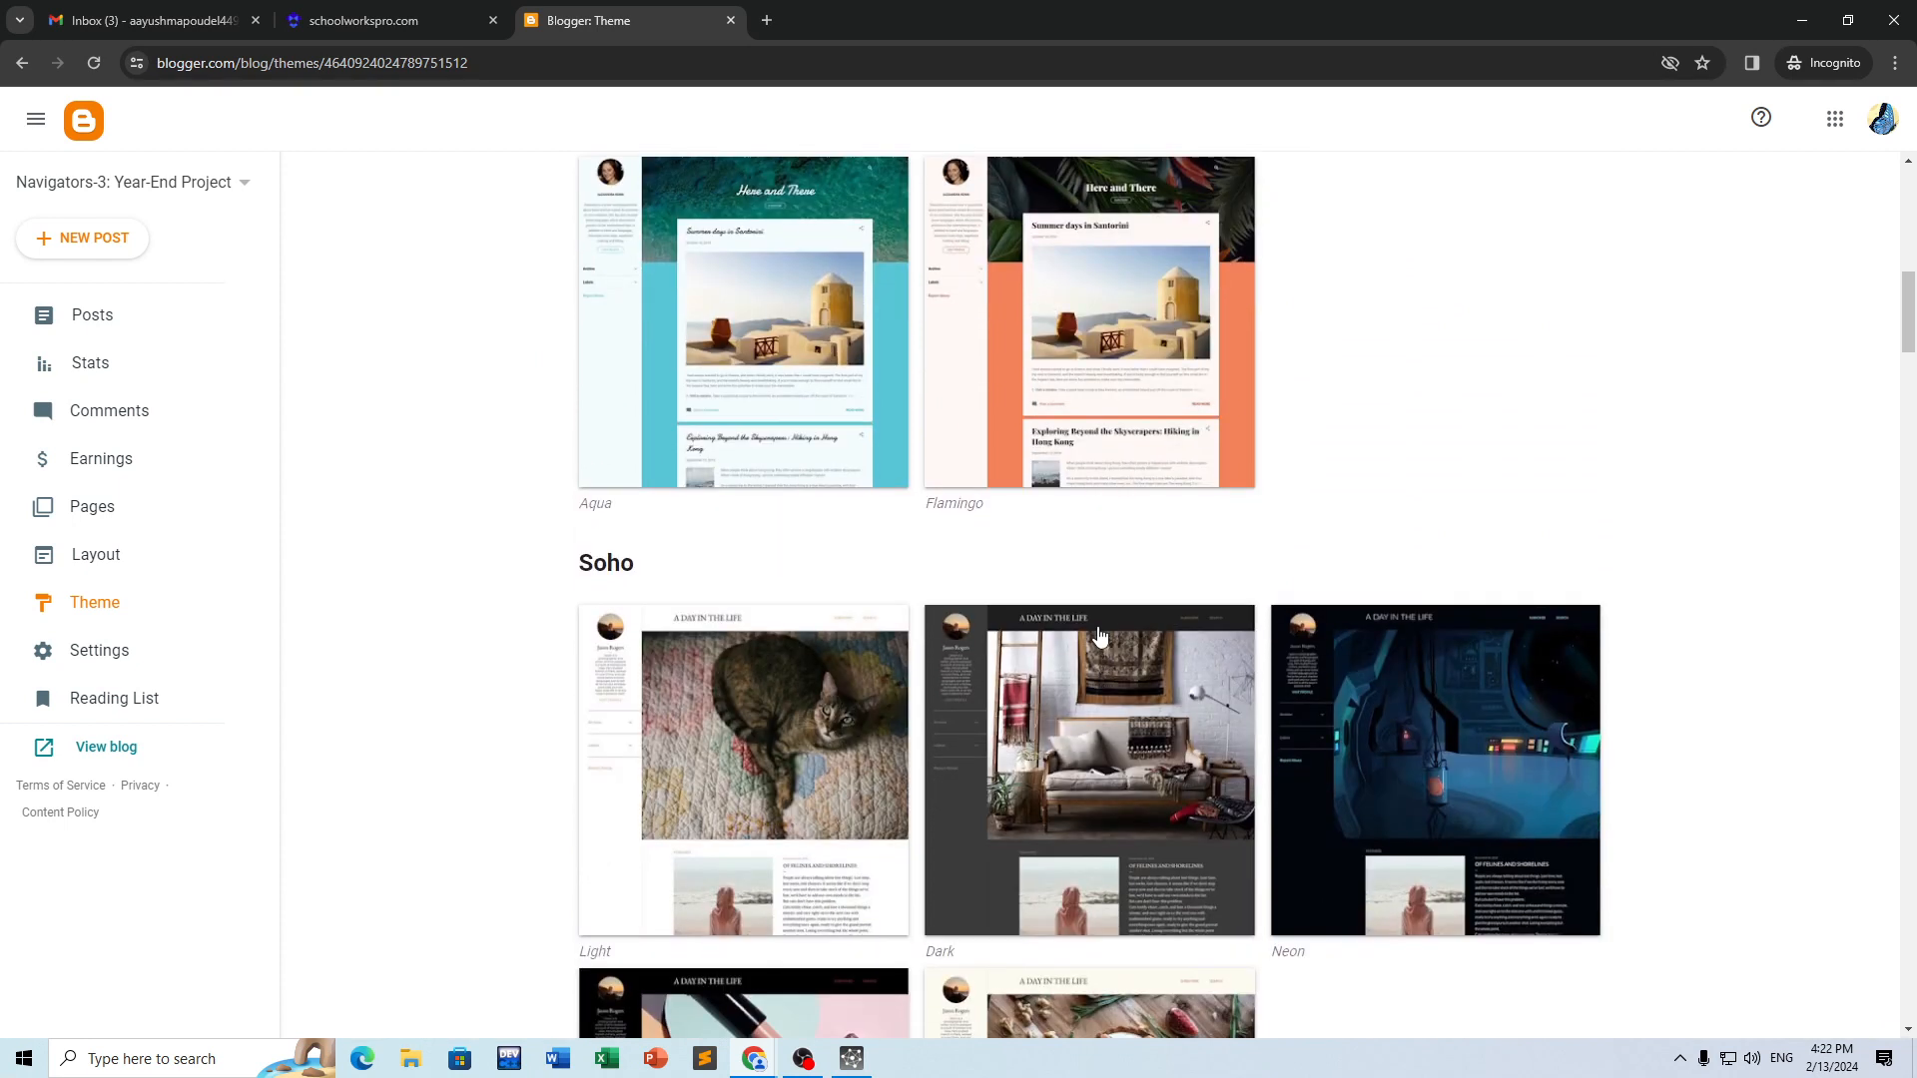
scroll(1103, 629, up, 3)
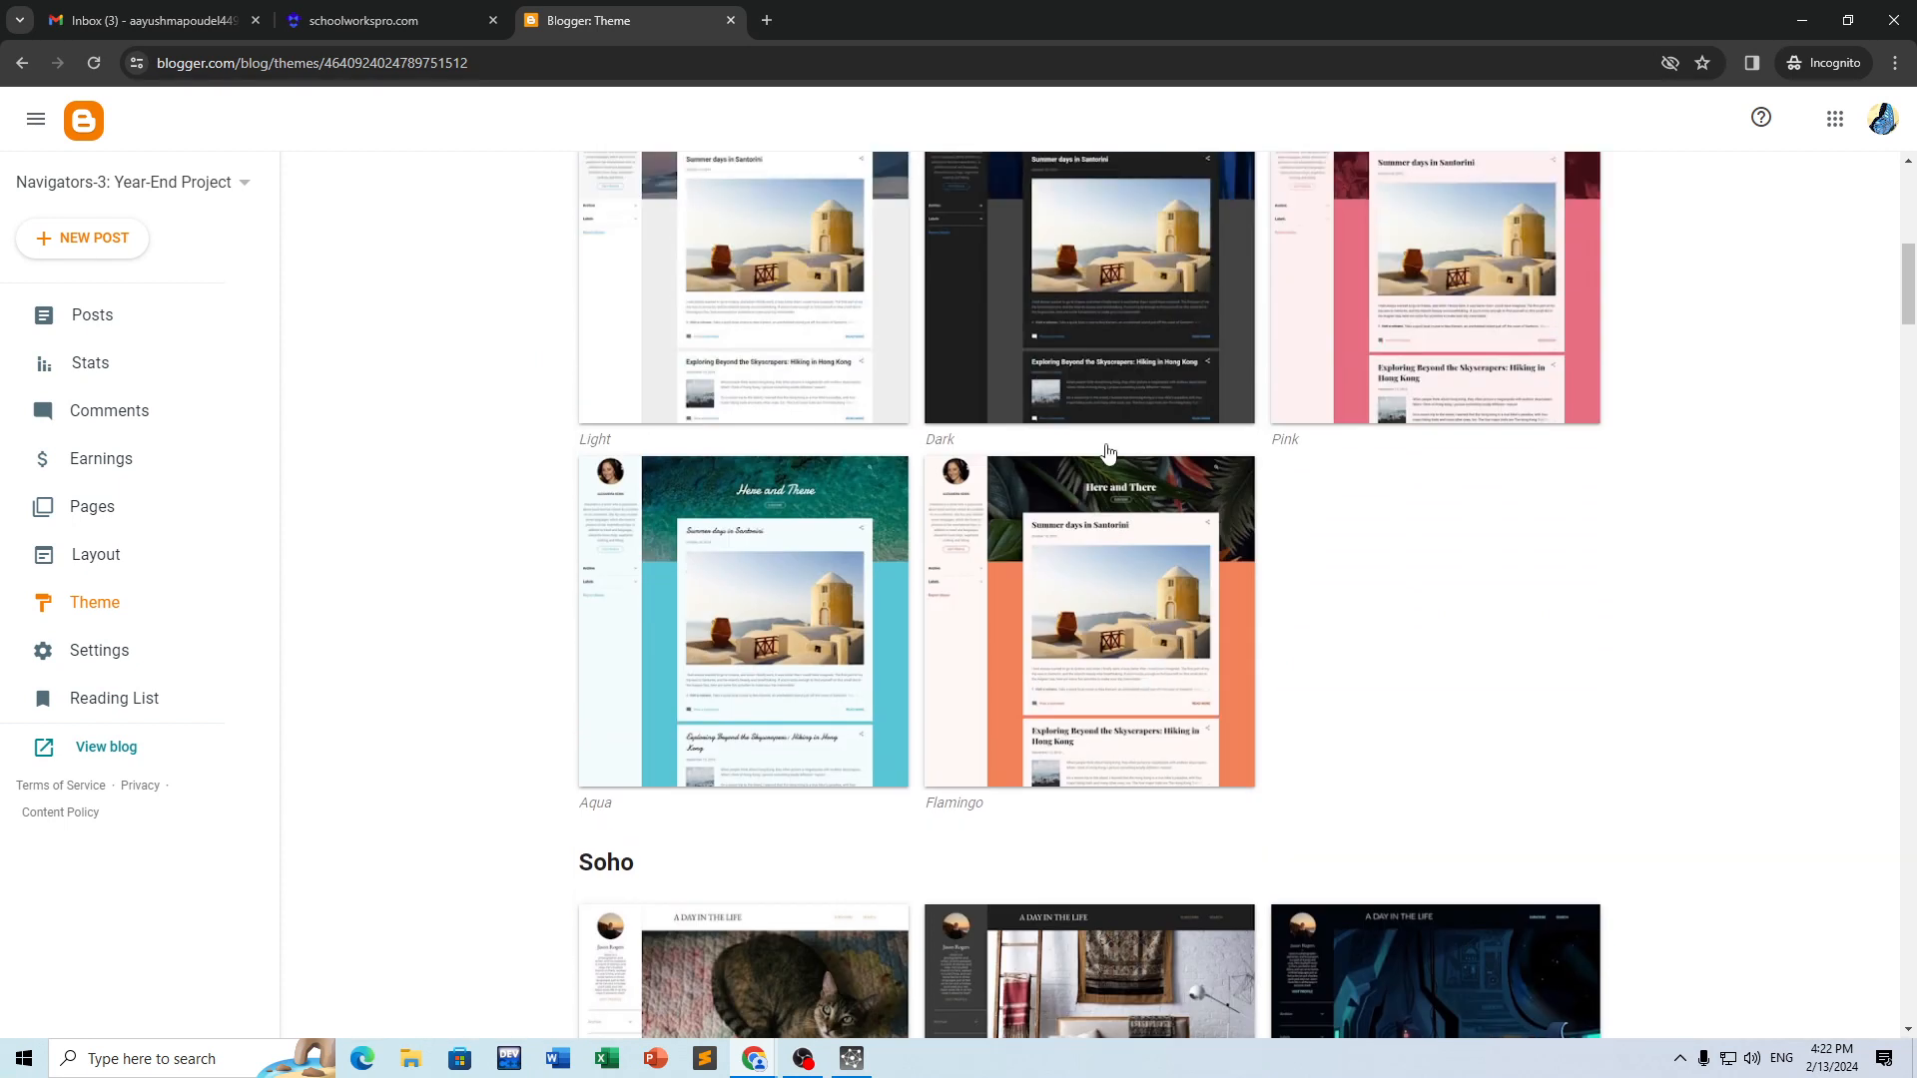
scroll(1109, 452, up, 3)
click(1121, 505)
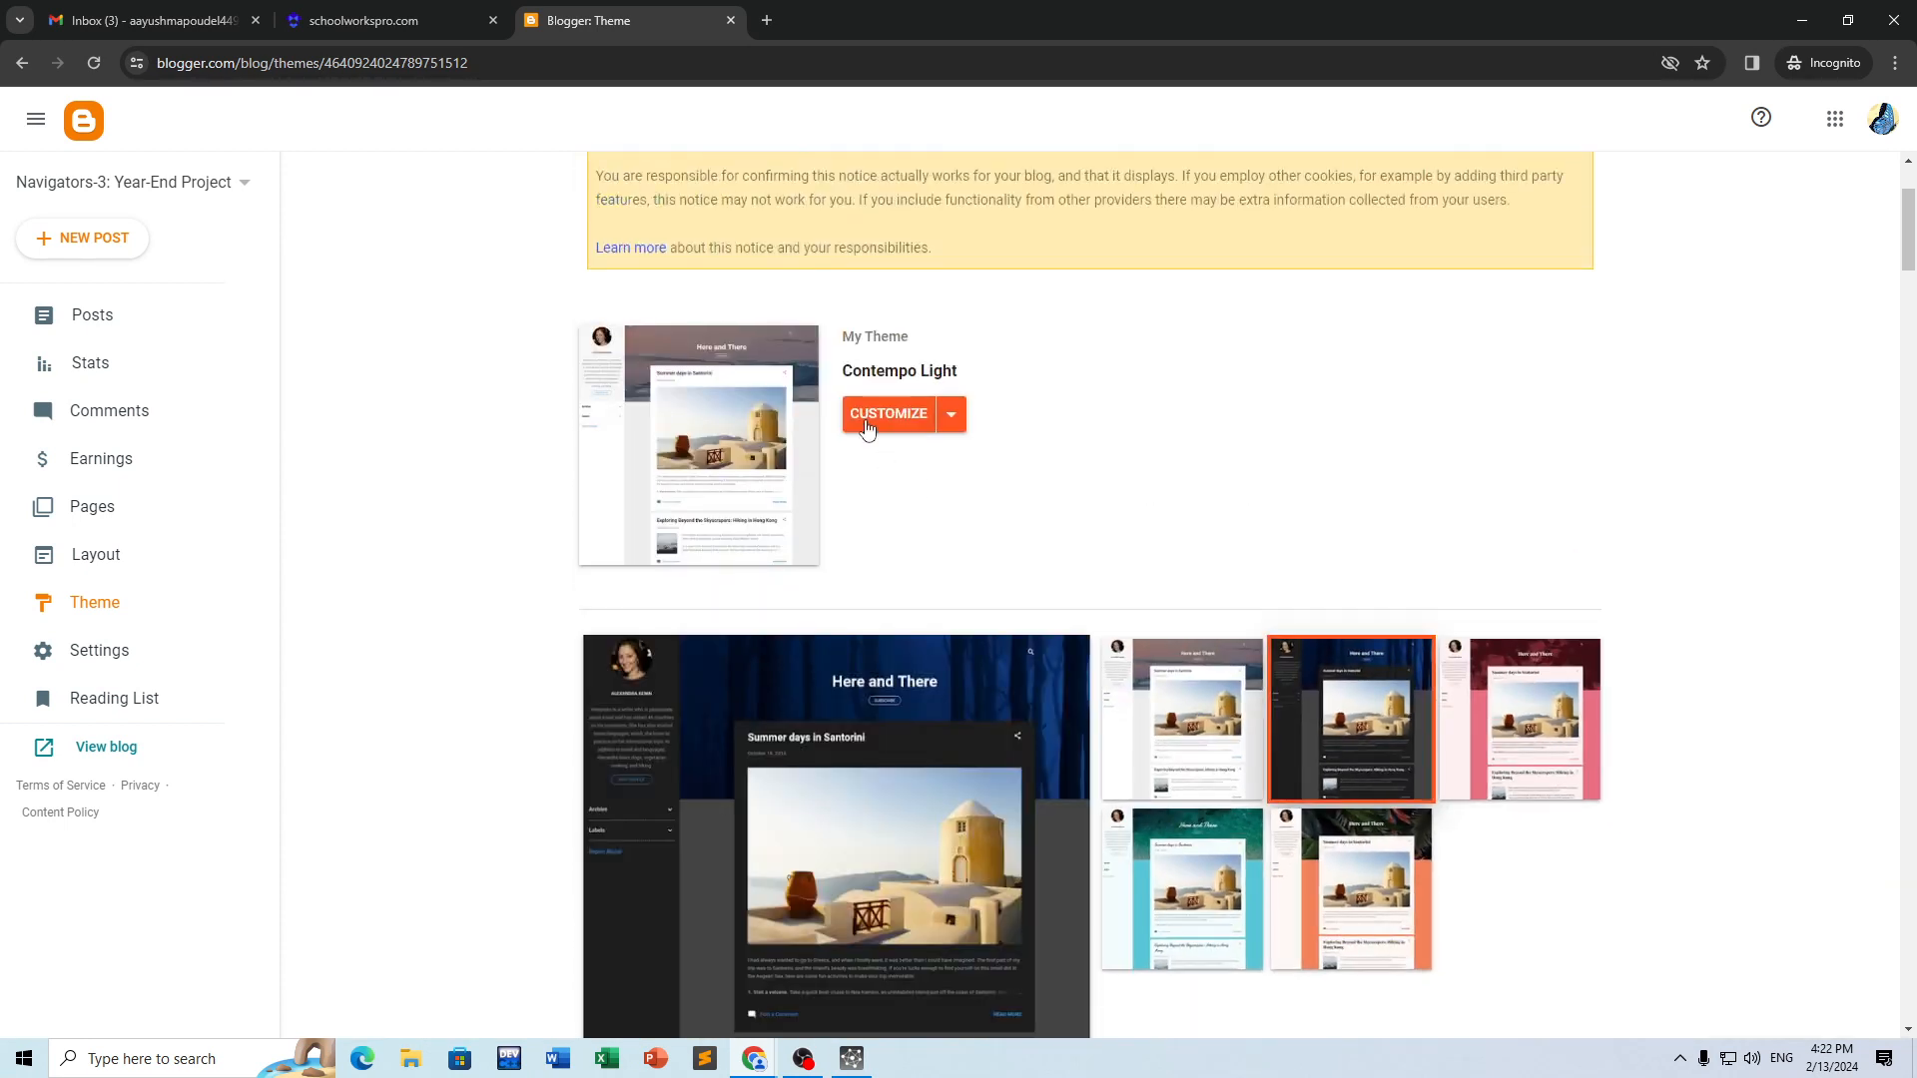
scroll(876, 435, down, 6)
click(799, 661)
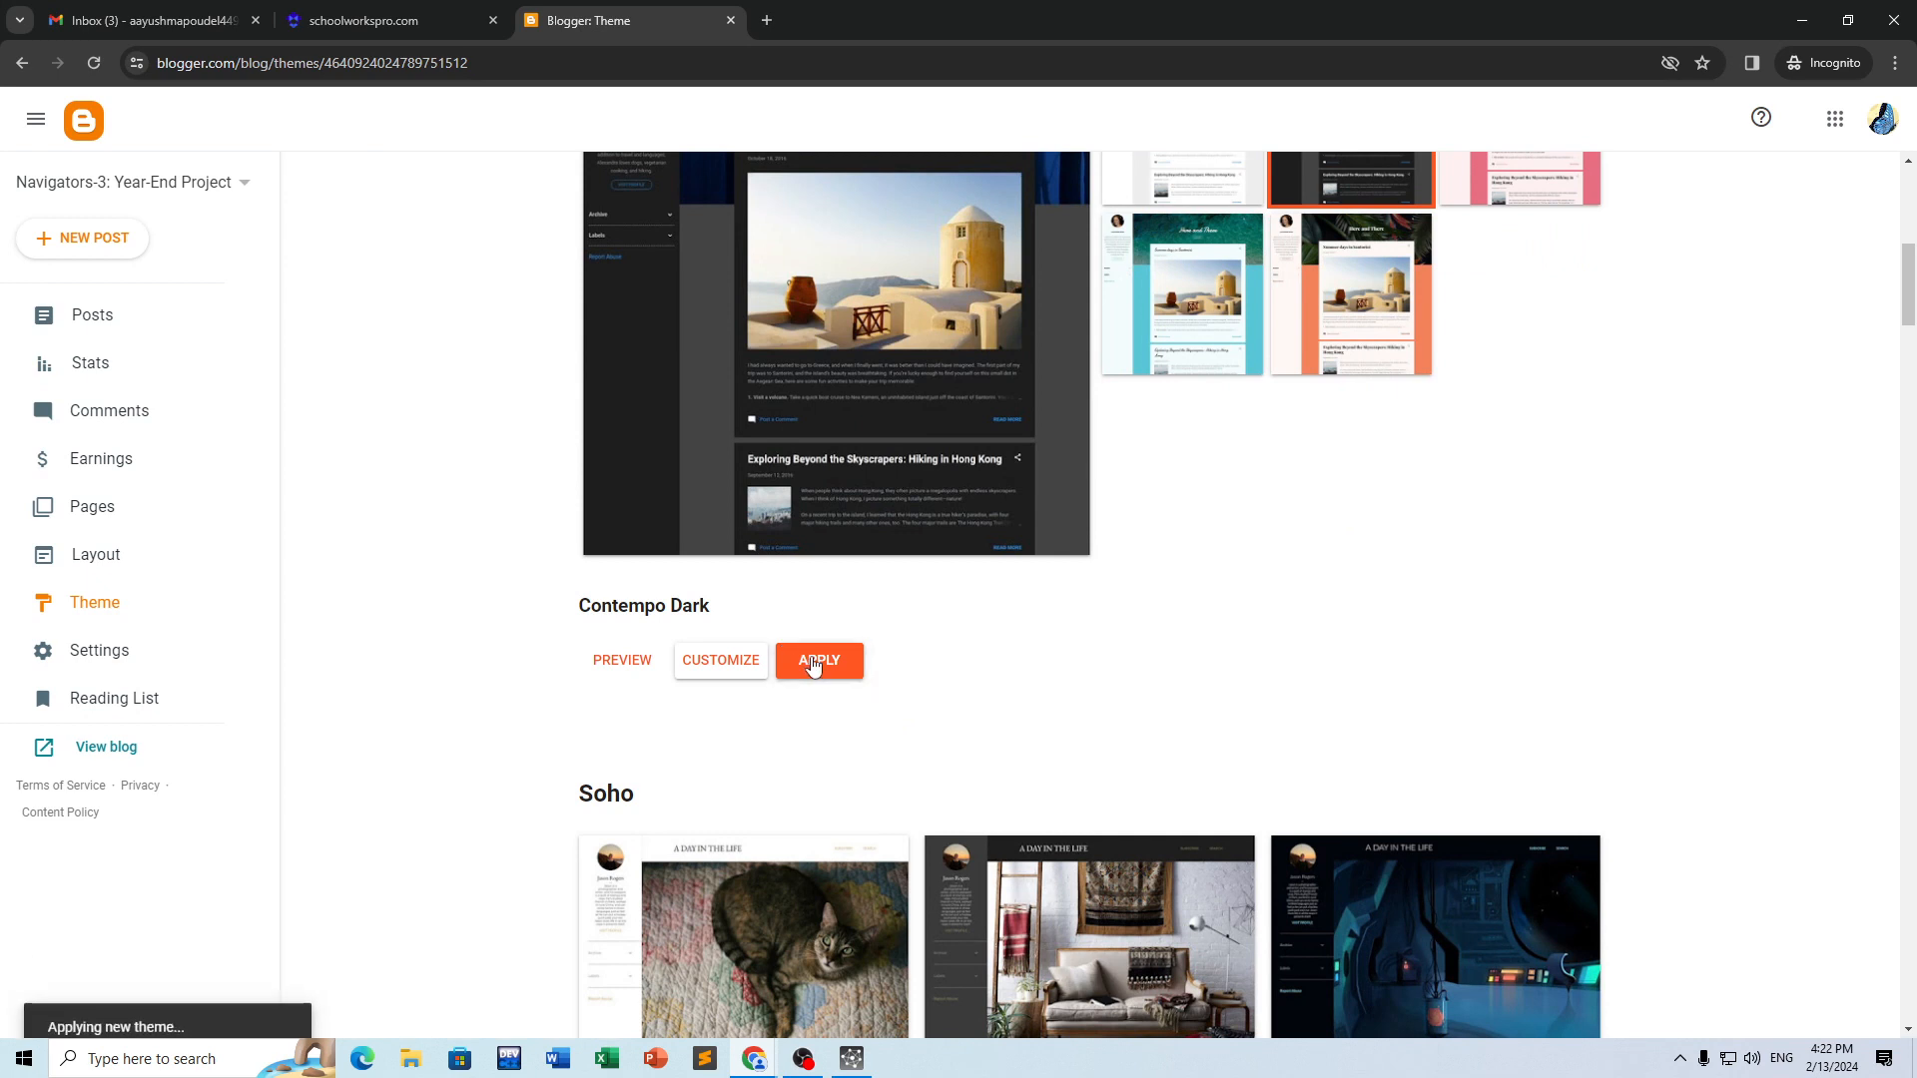
Step: View the Navigators-3: Year-End Project blog on its public page and copy its web address
click(119, 317)
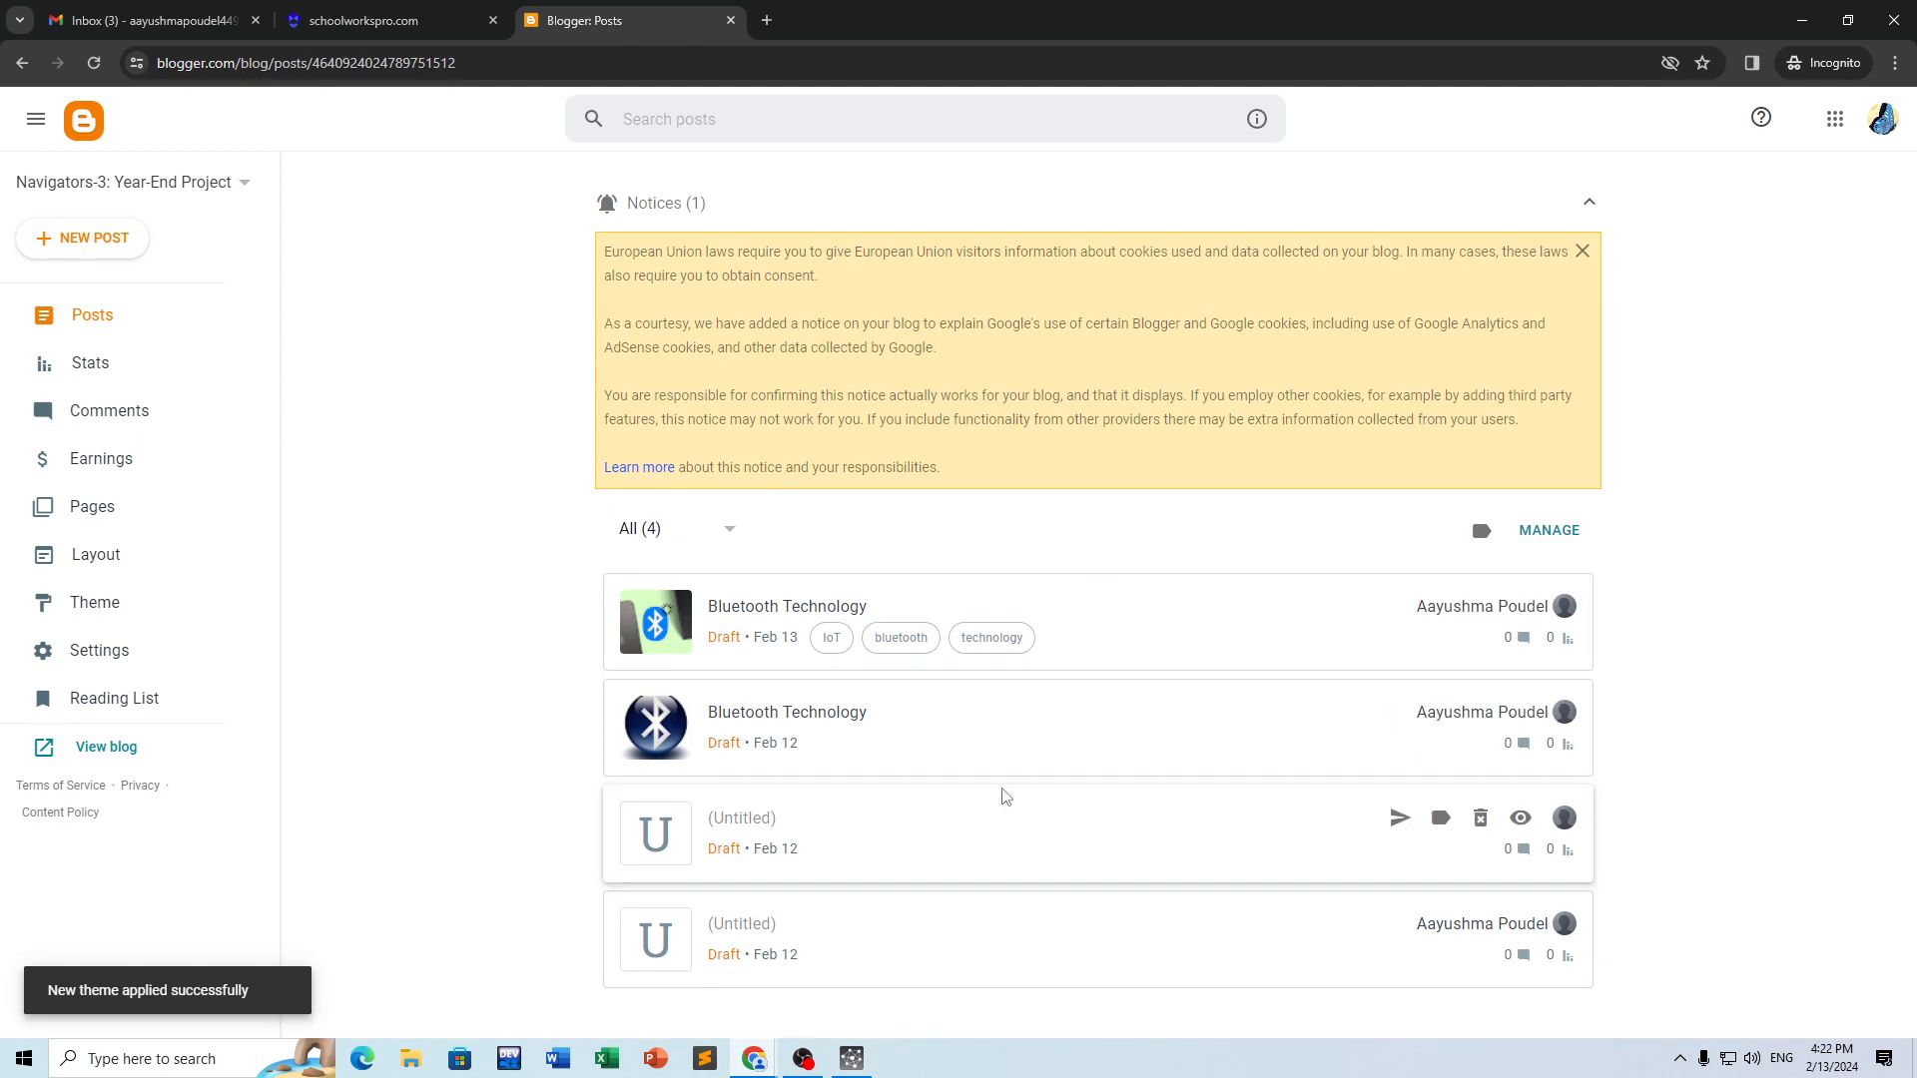
click(130, 749)
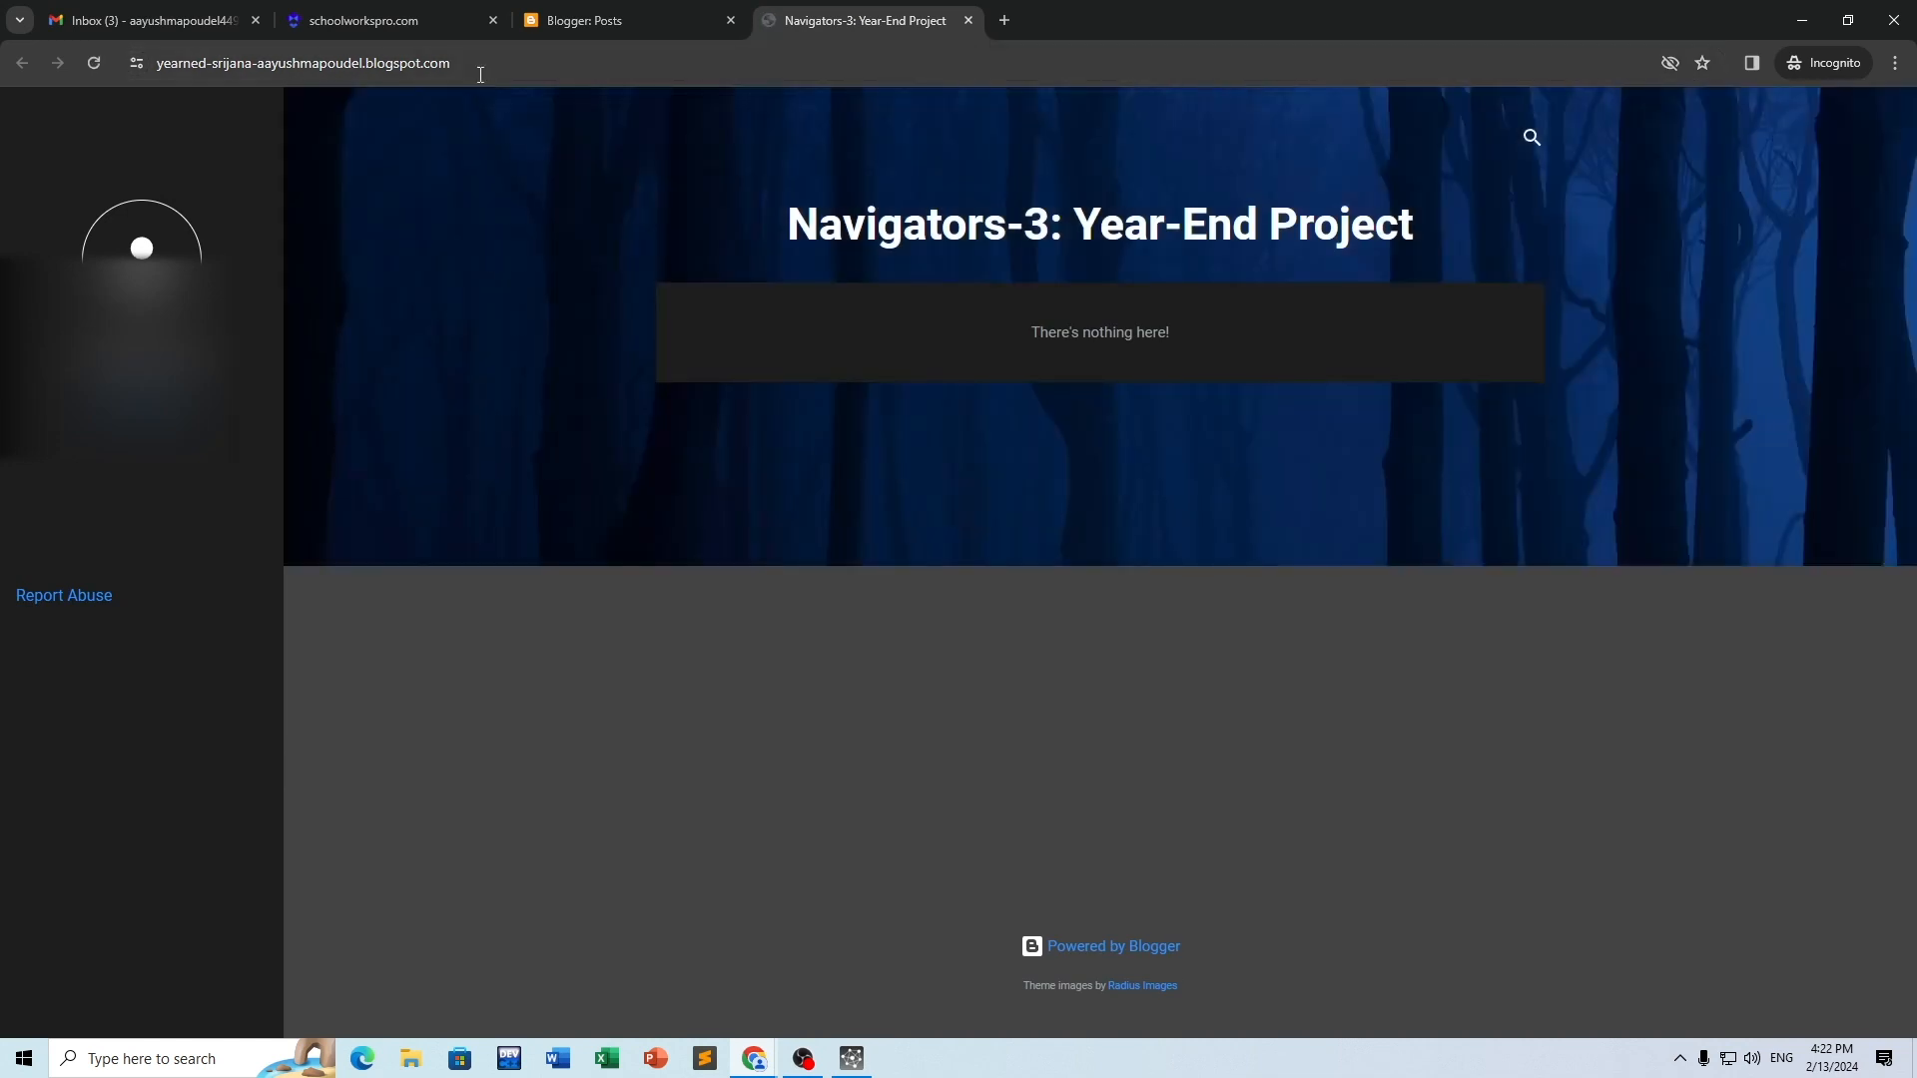
click(489, 69)
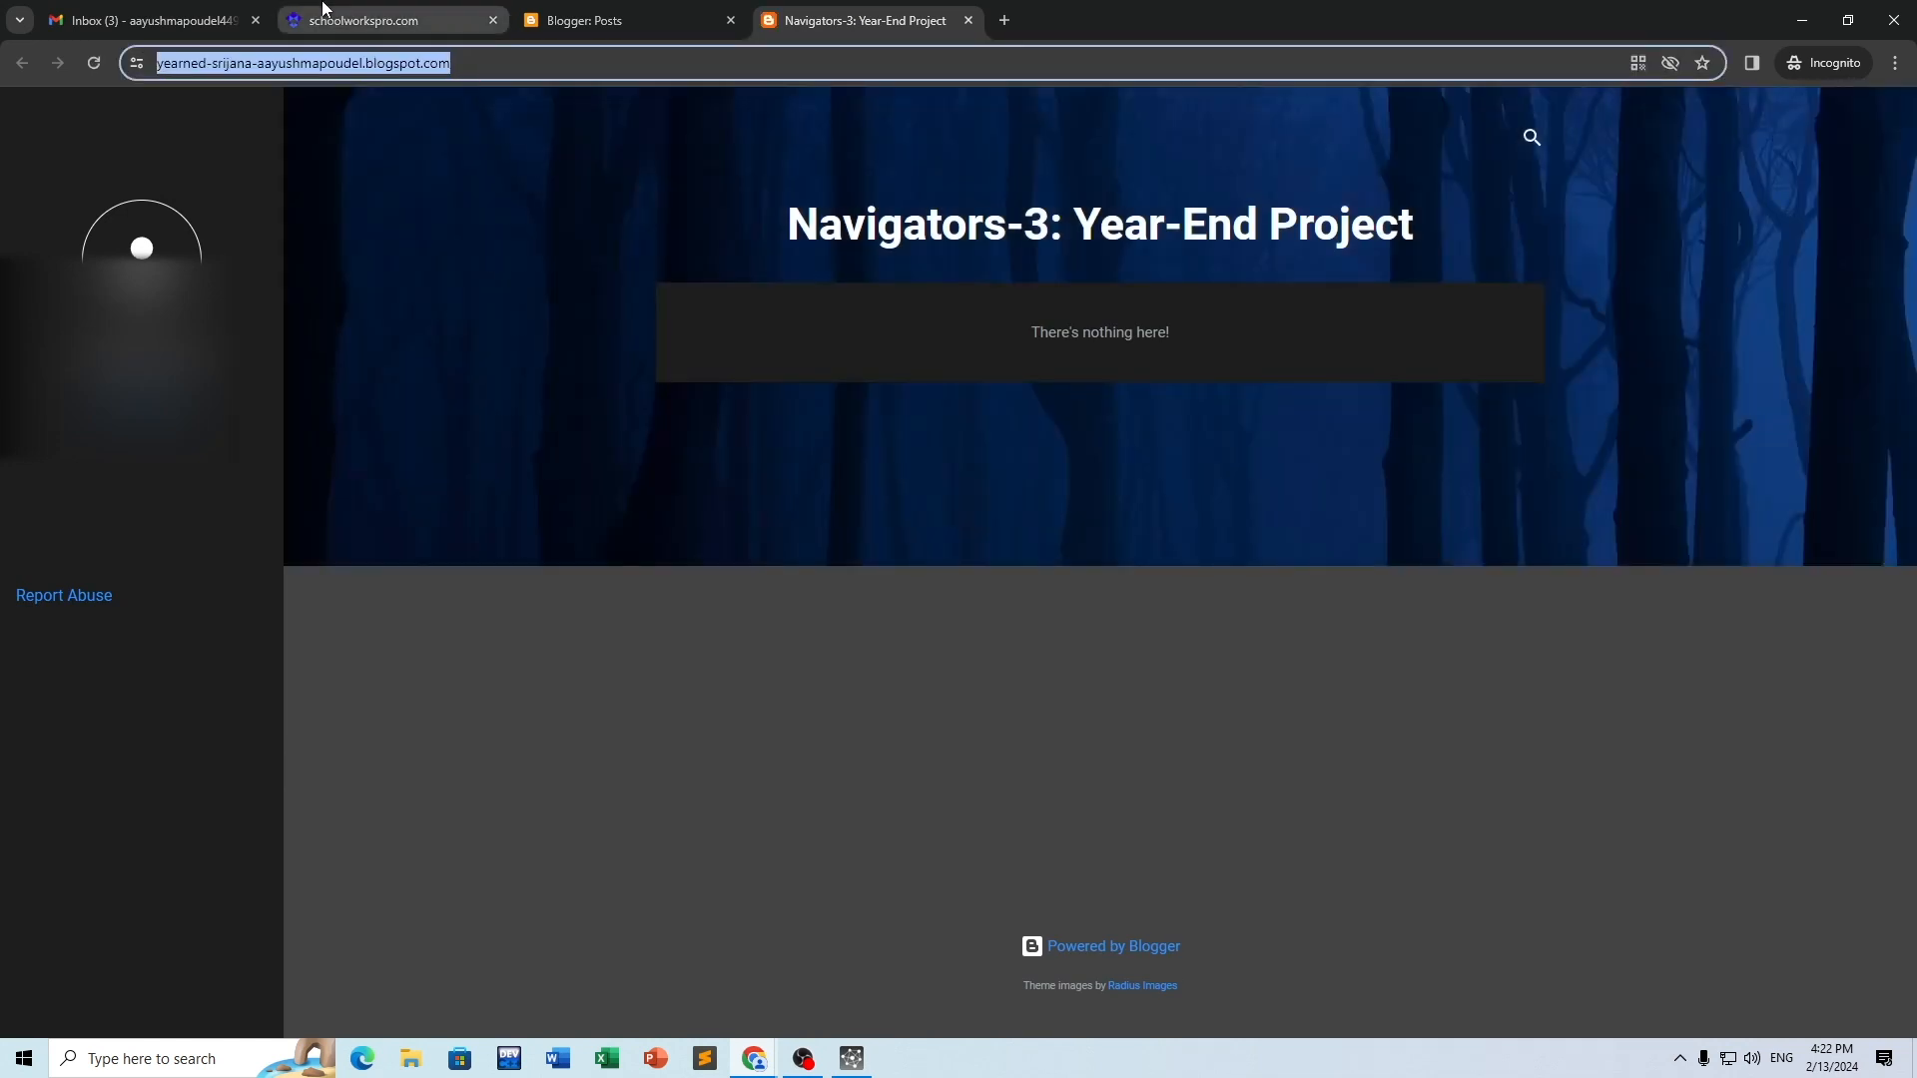
Step: Open the Year-End Project task on schoolworkspro.com and bring up its submission form
click(348, 16)
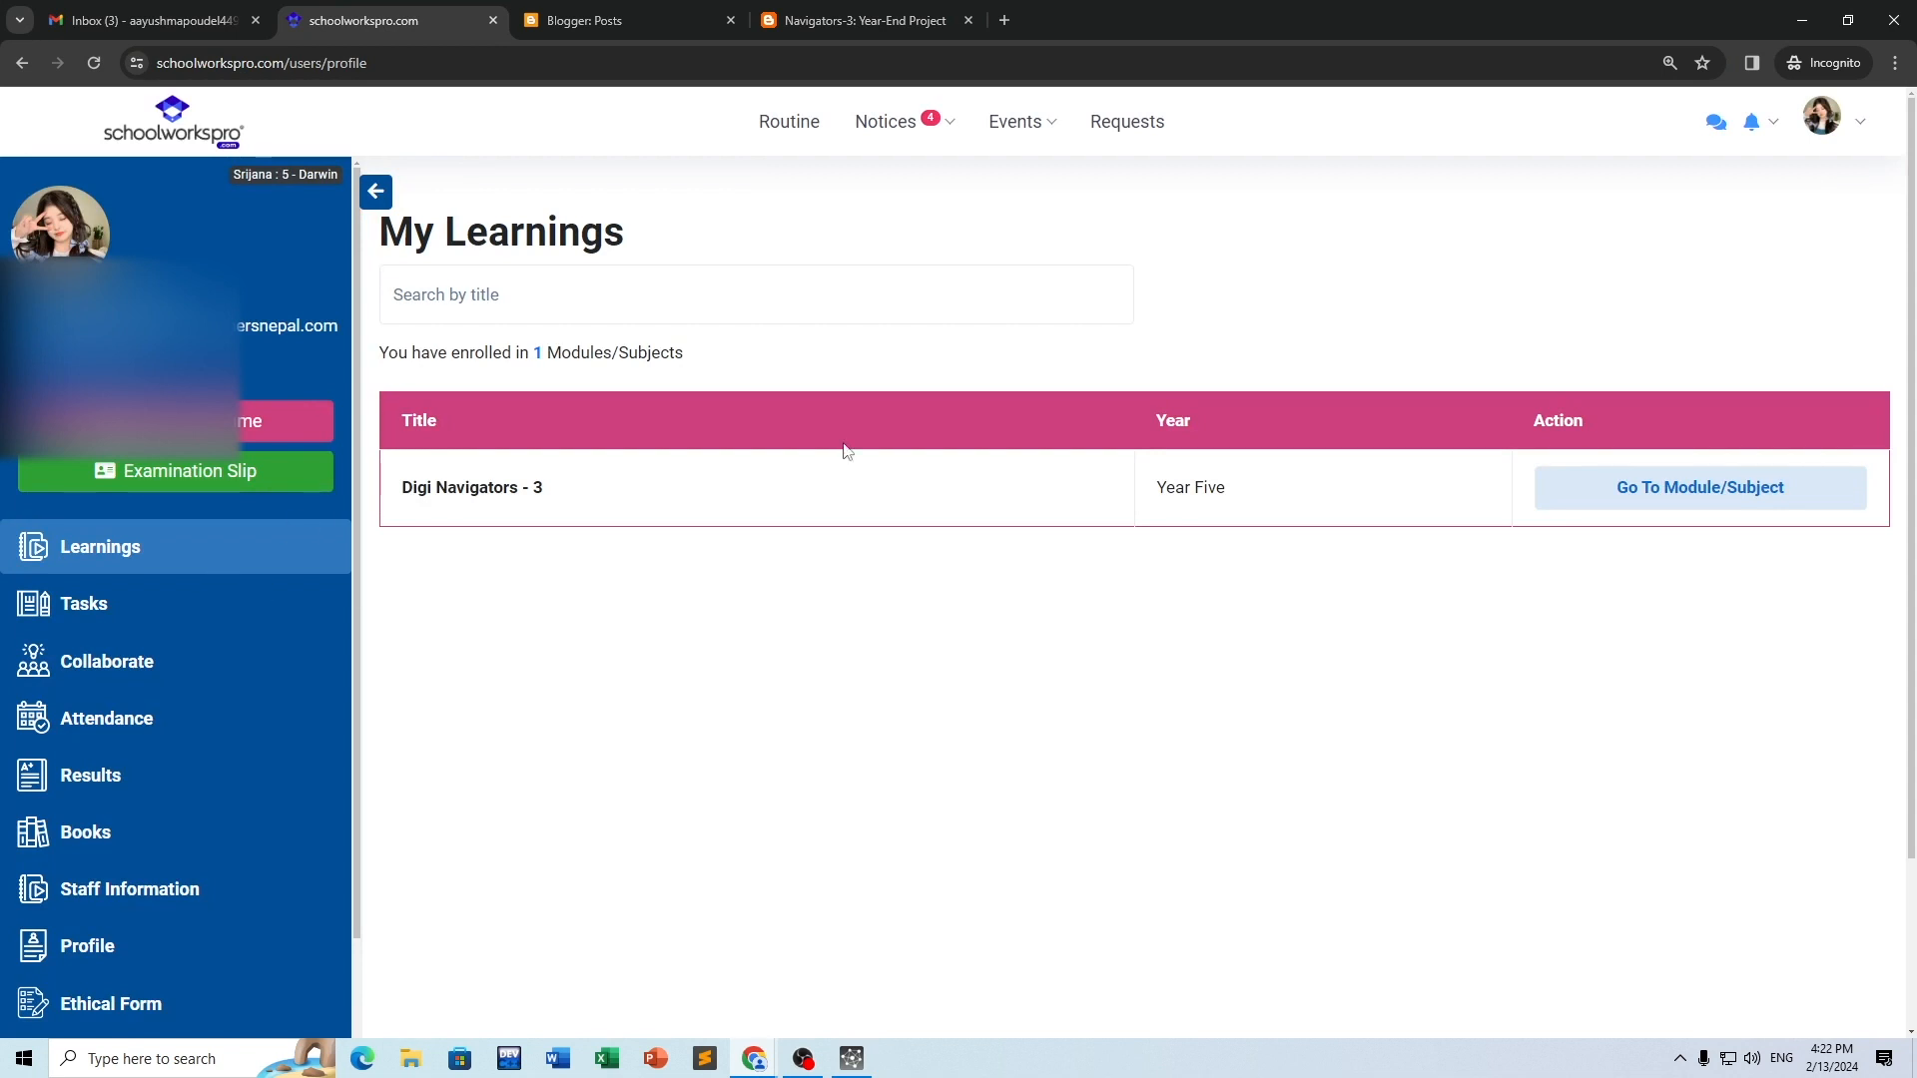
click(133, 604)
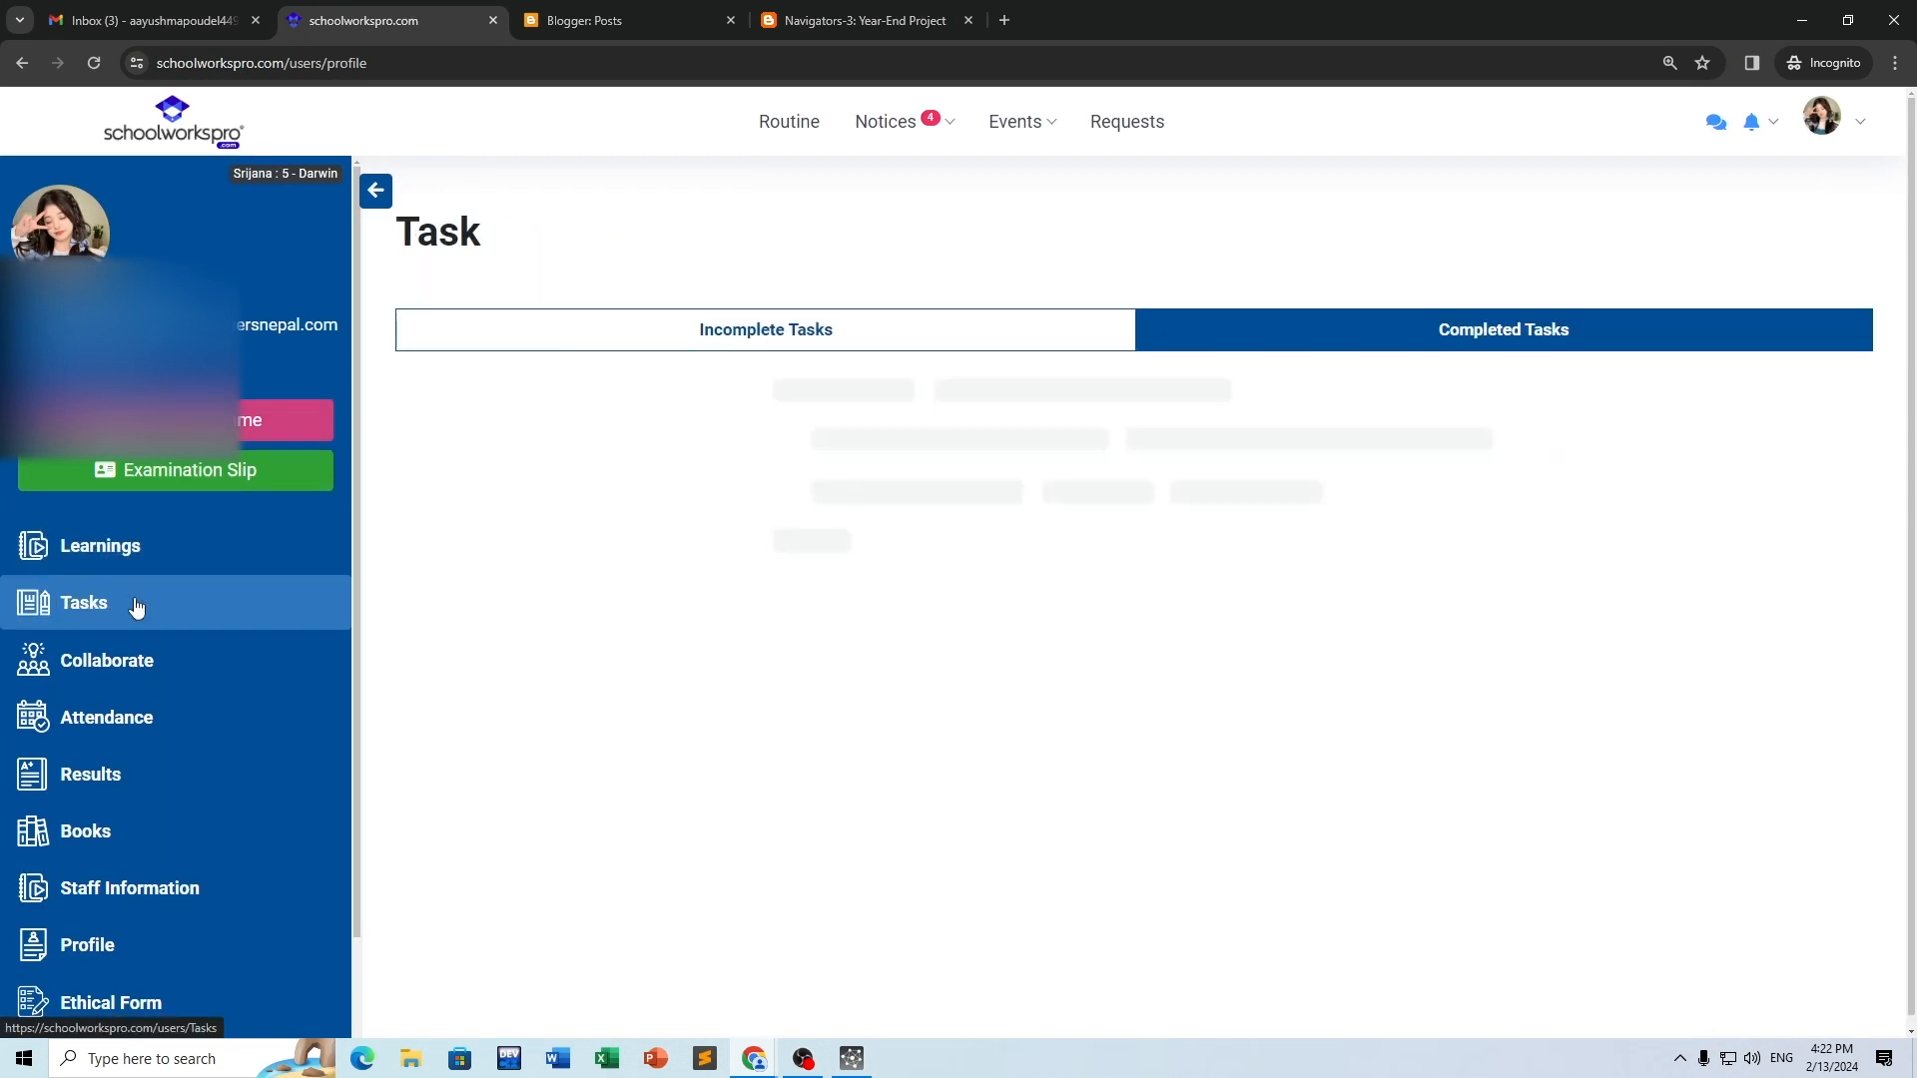
click(565, 502)
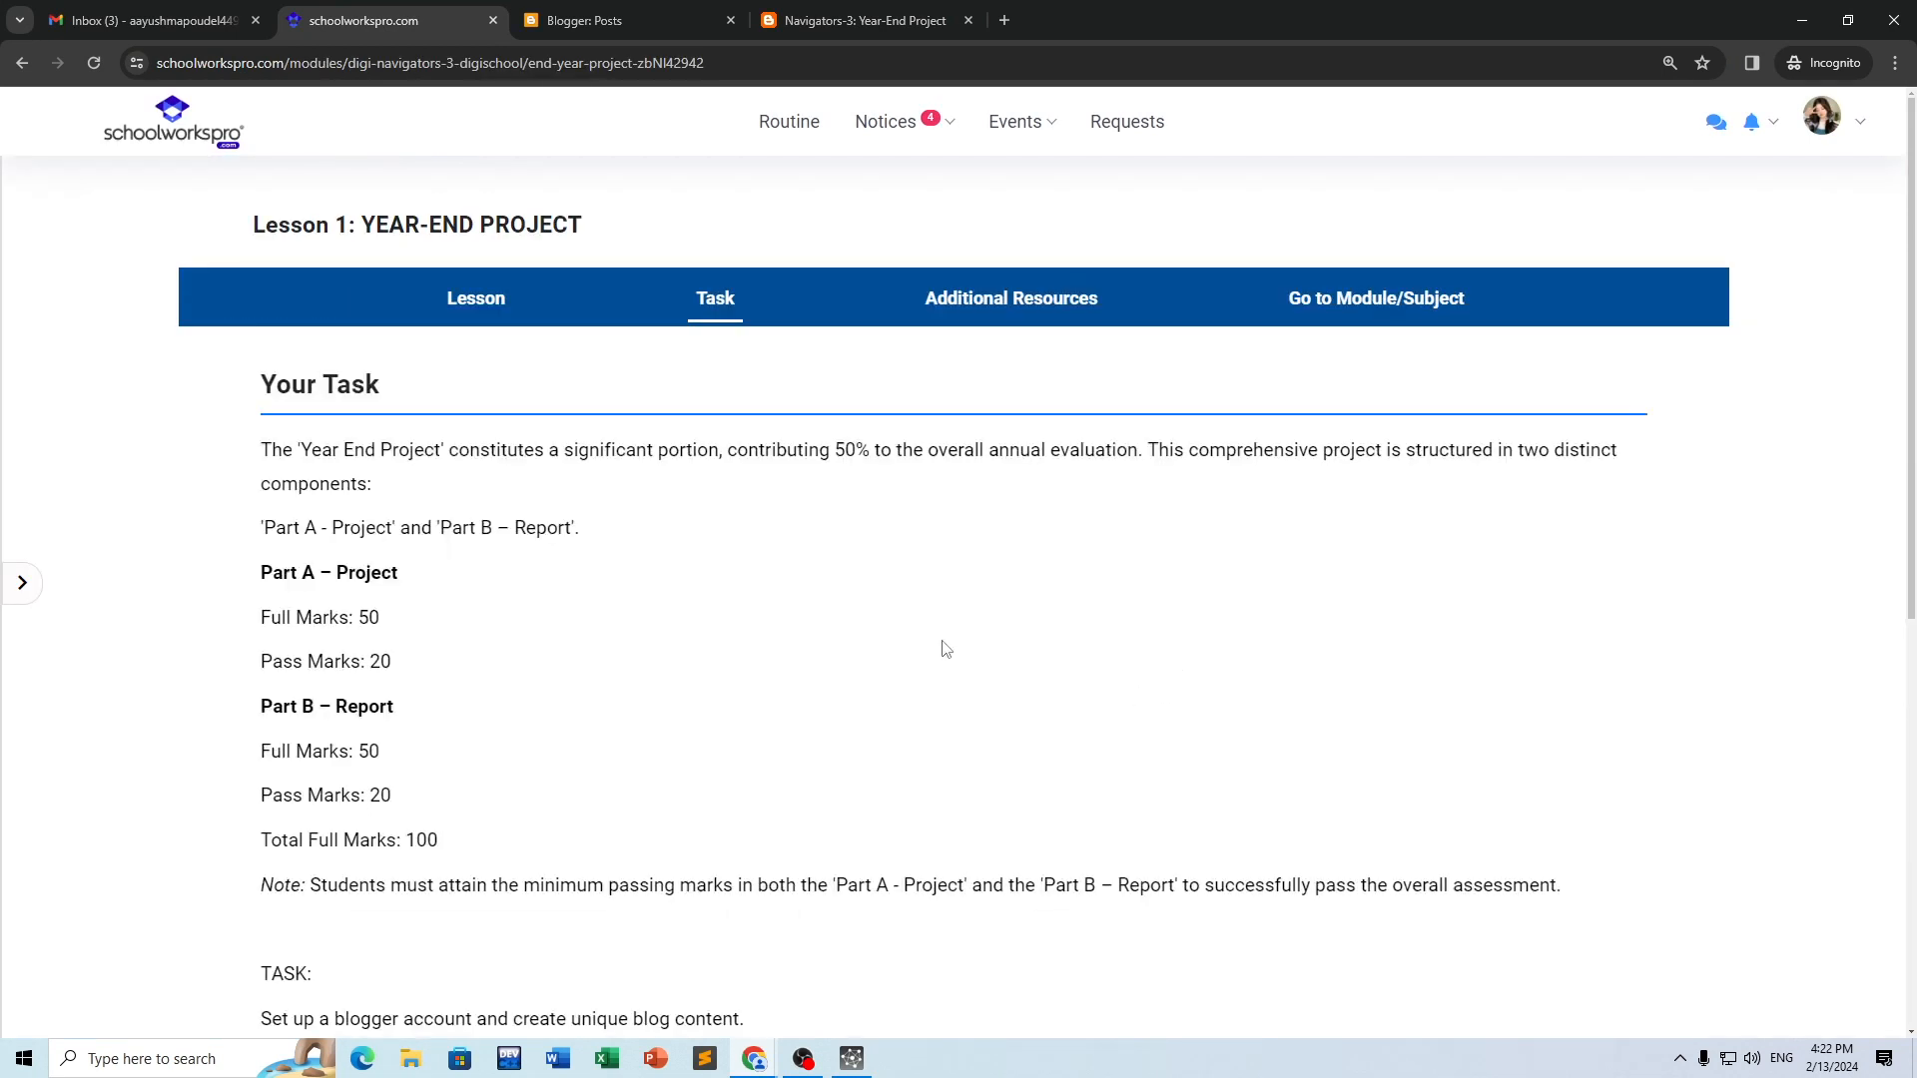
scroll(950, 650, down, 6)
click(974, 829)
Step: Insert a link to the copied blog address in the Project Link field with the display text "Year-End Project 2080"
scroll(762, 651, down, 15)
click(1009, 762)
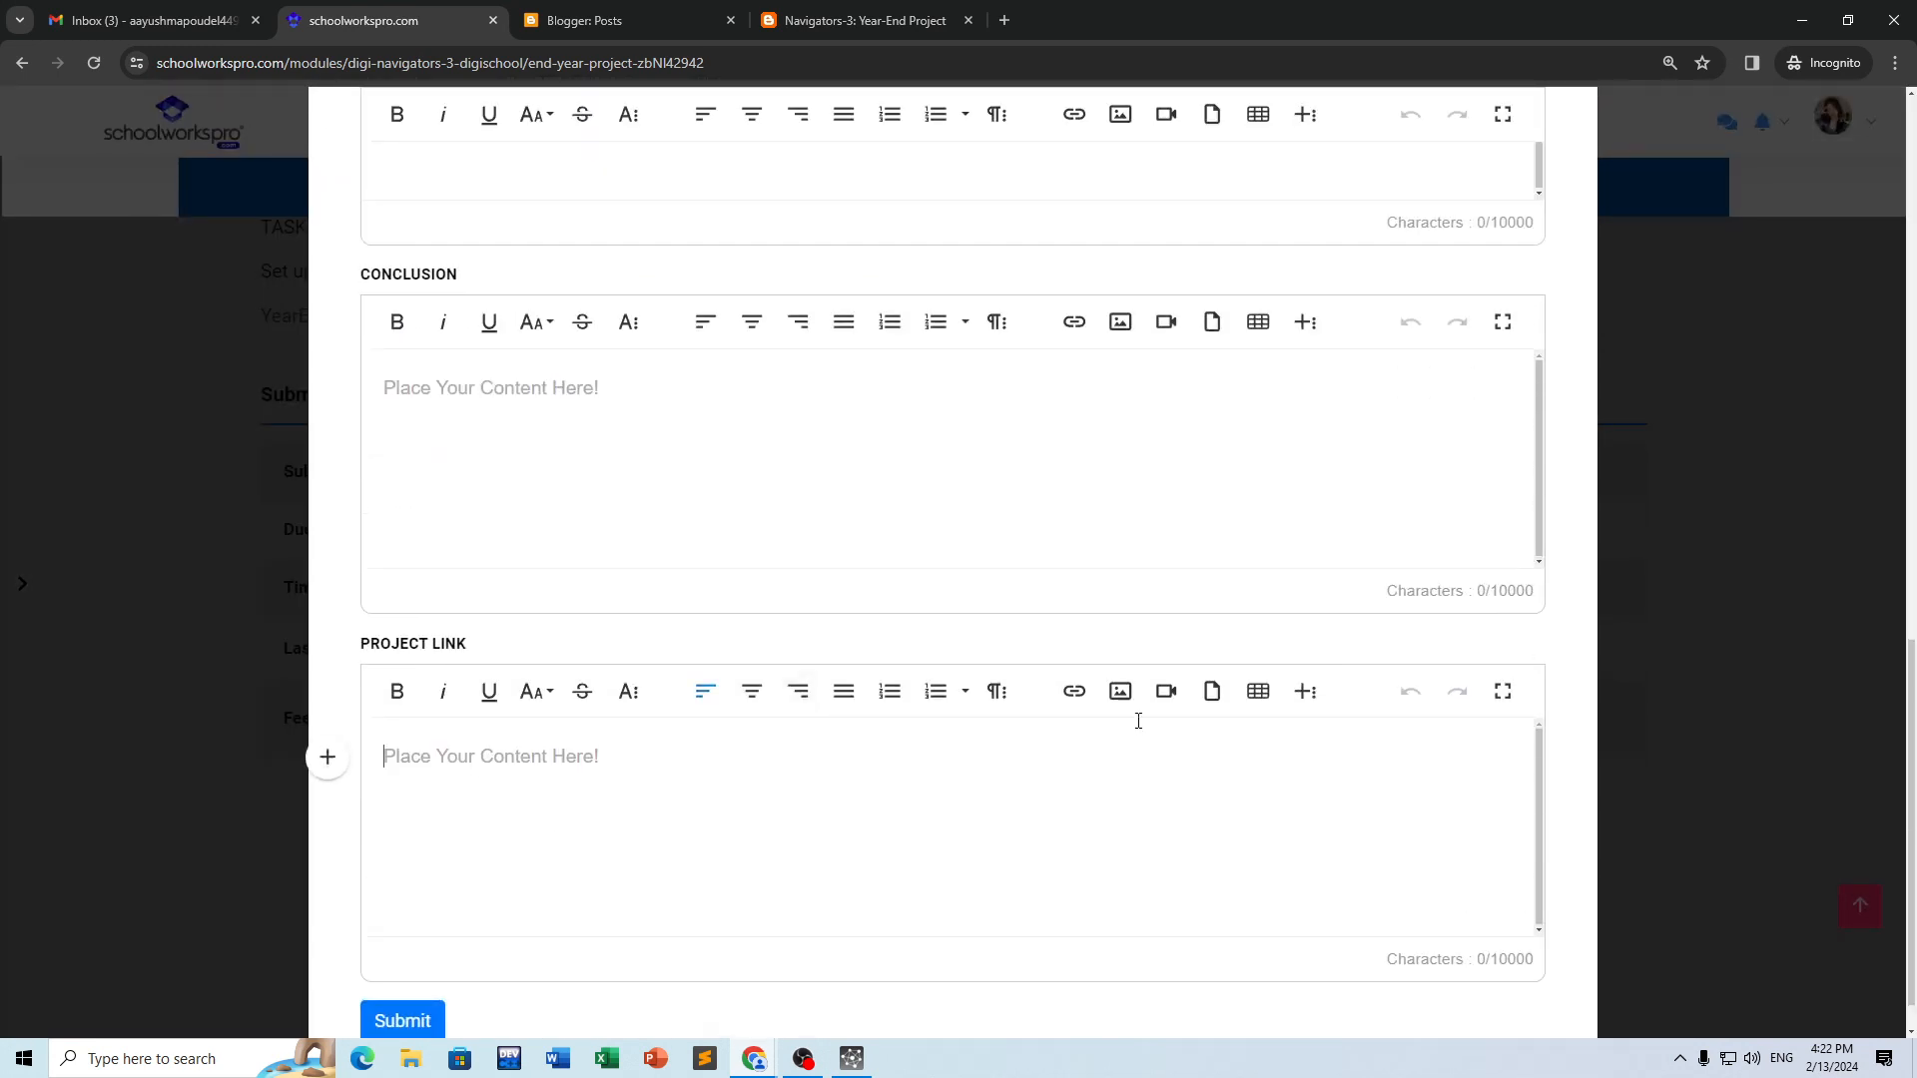
click(1076, 698)
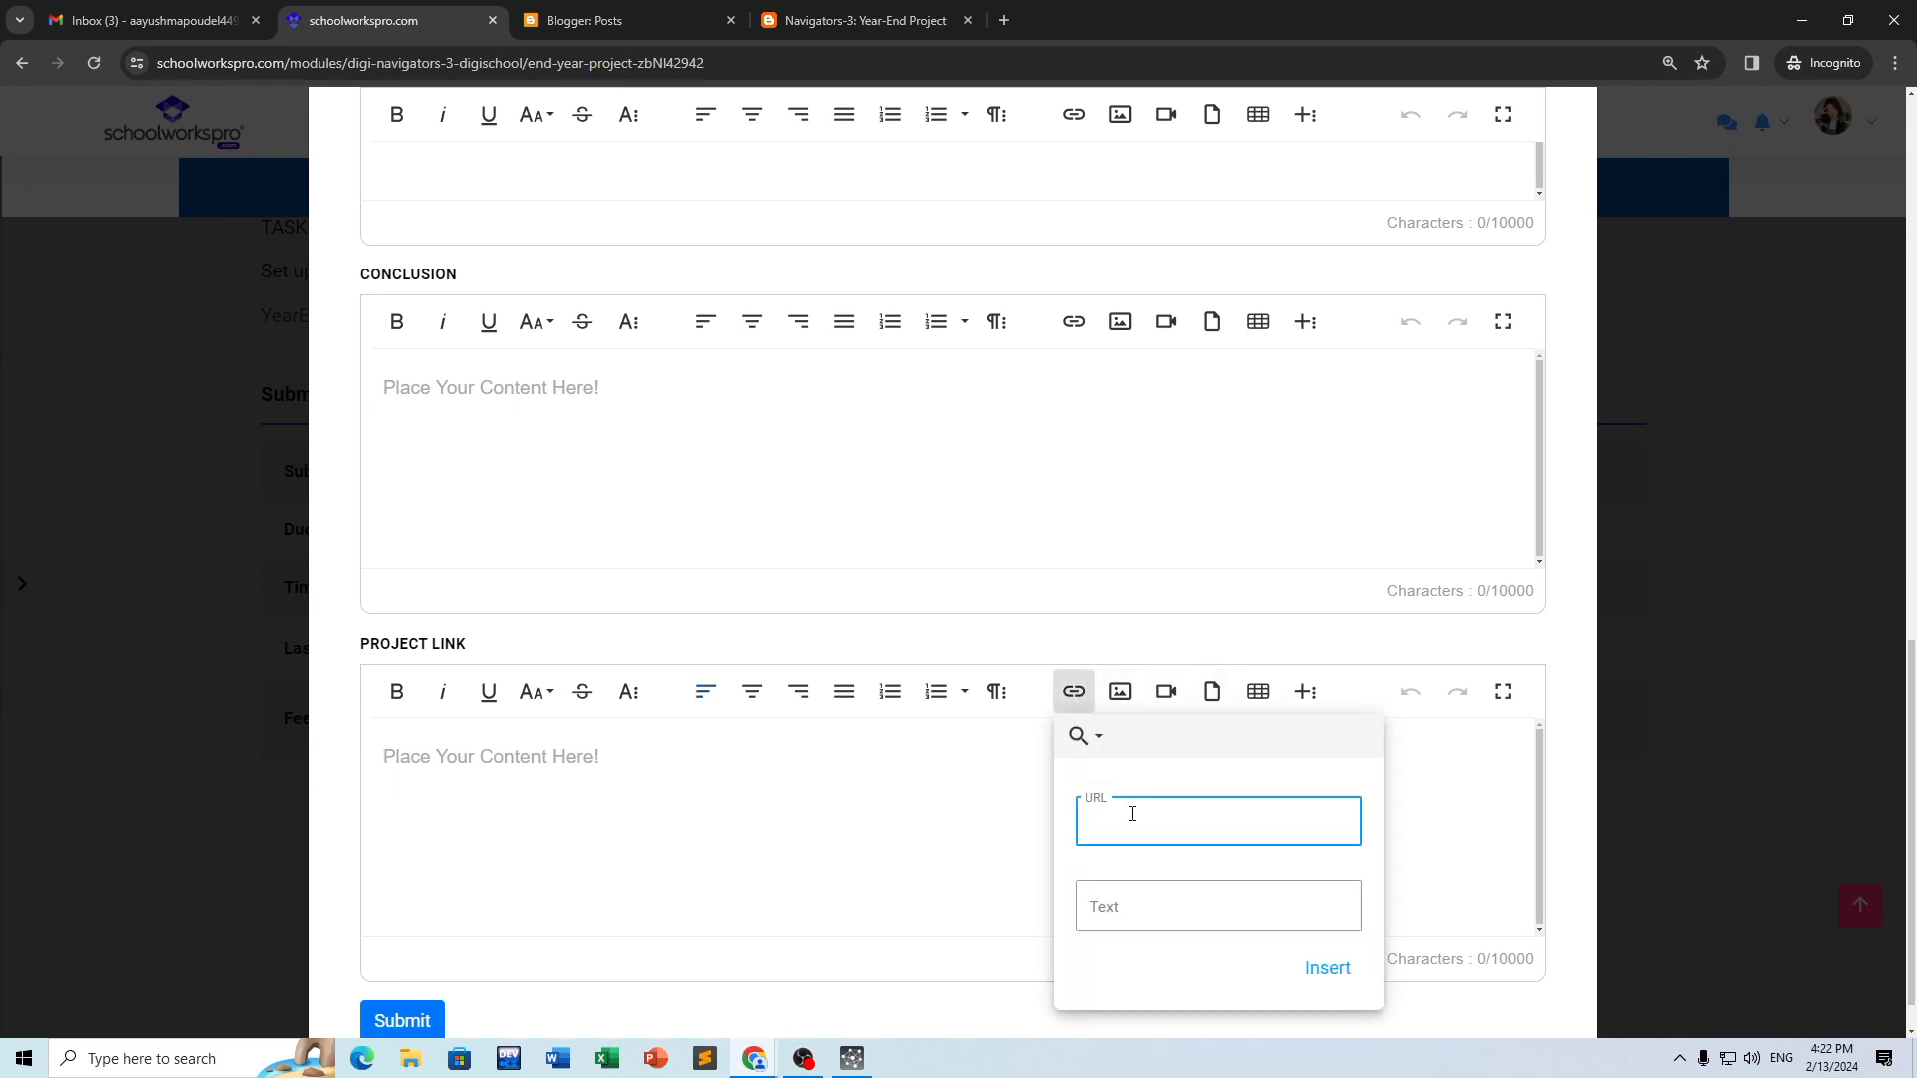
key(ctrl+v)
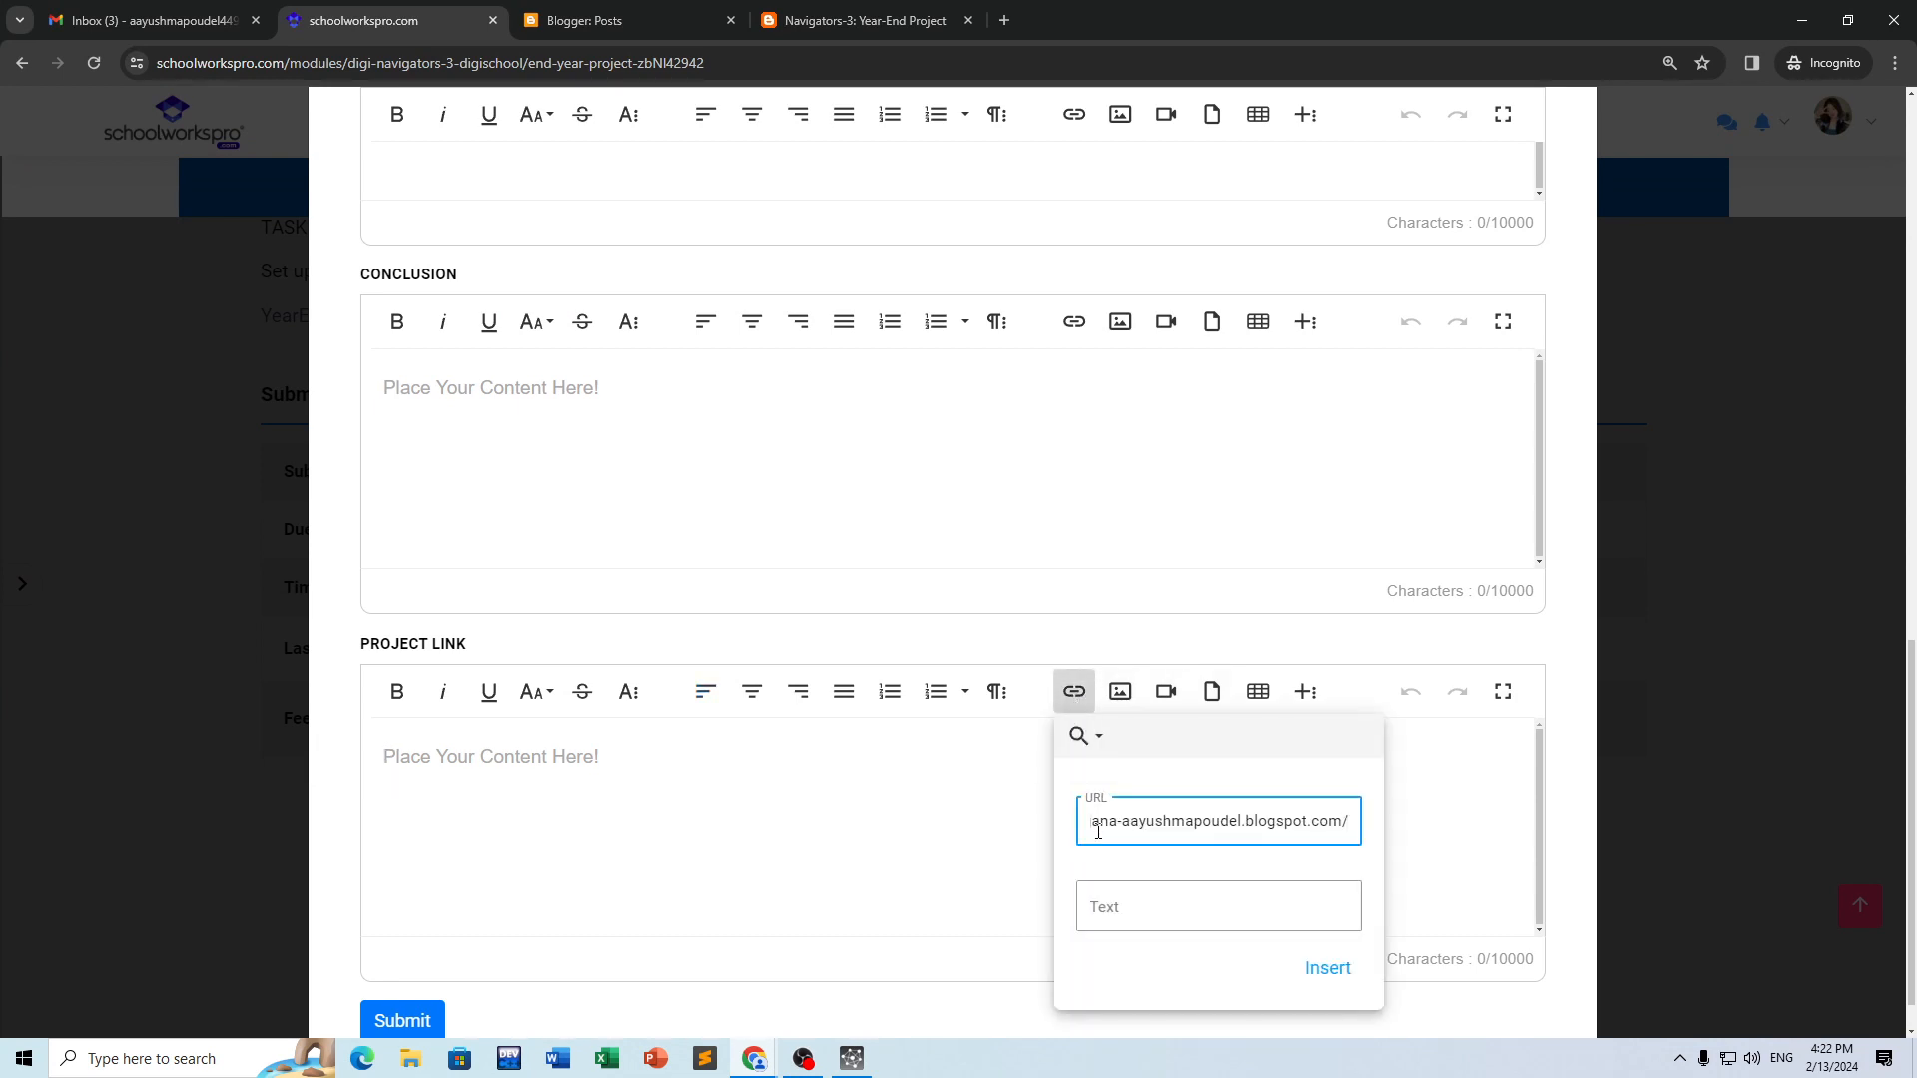
click(1130, 905)
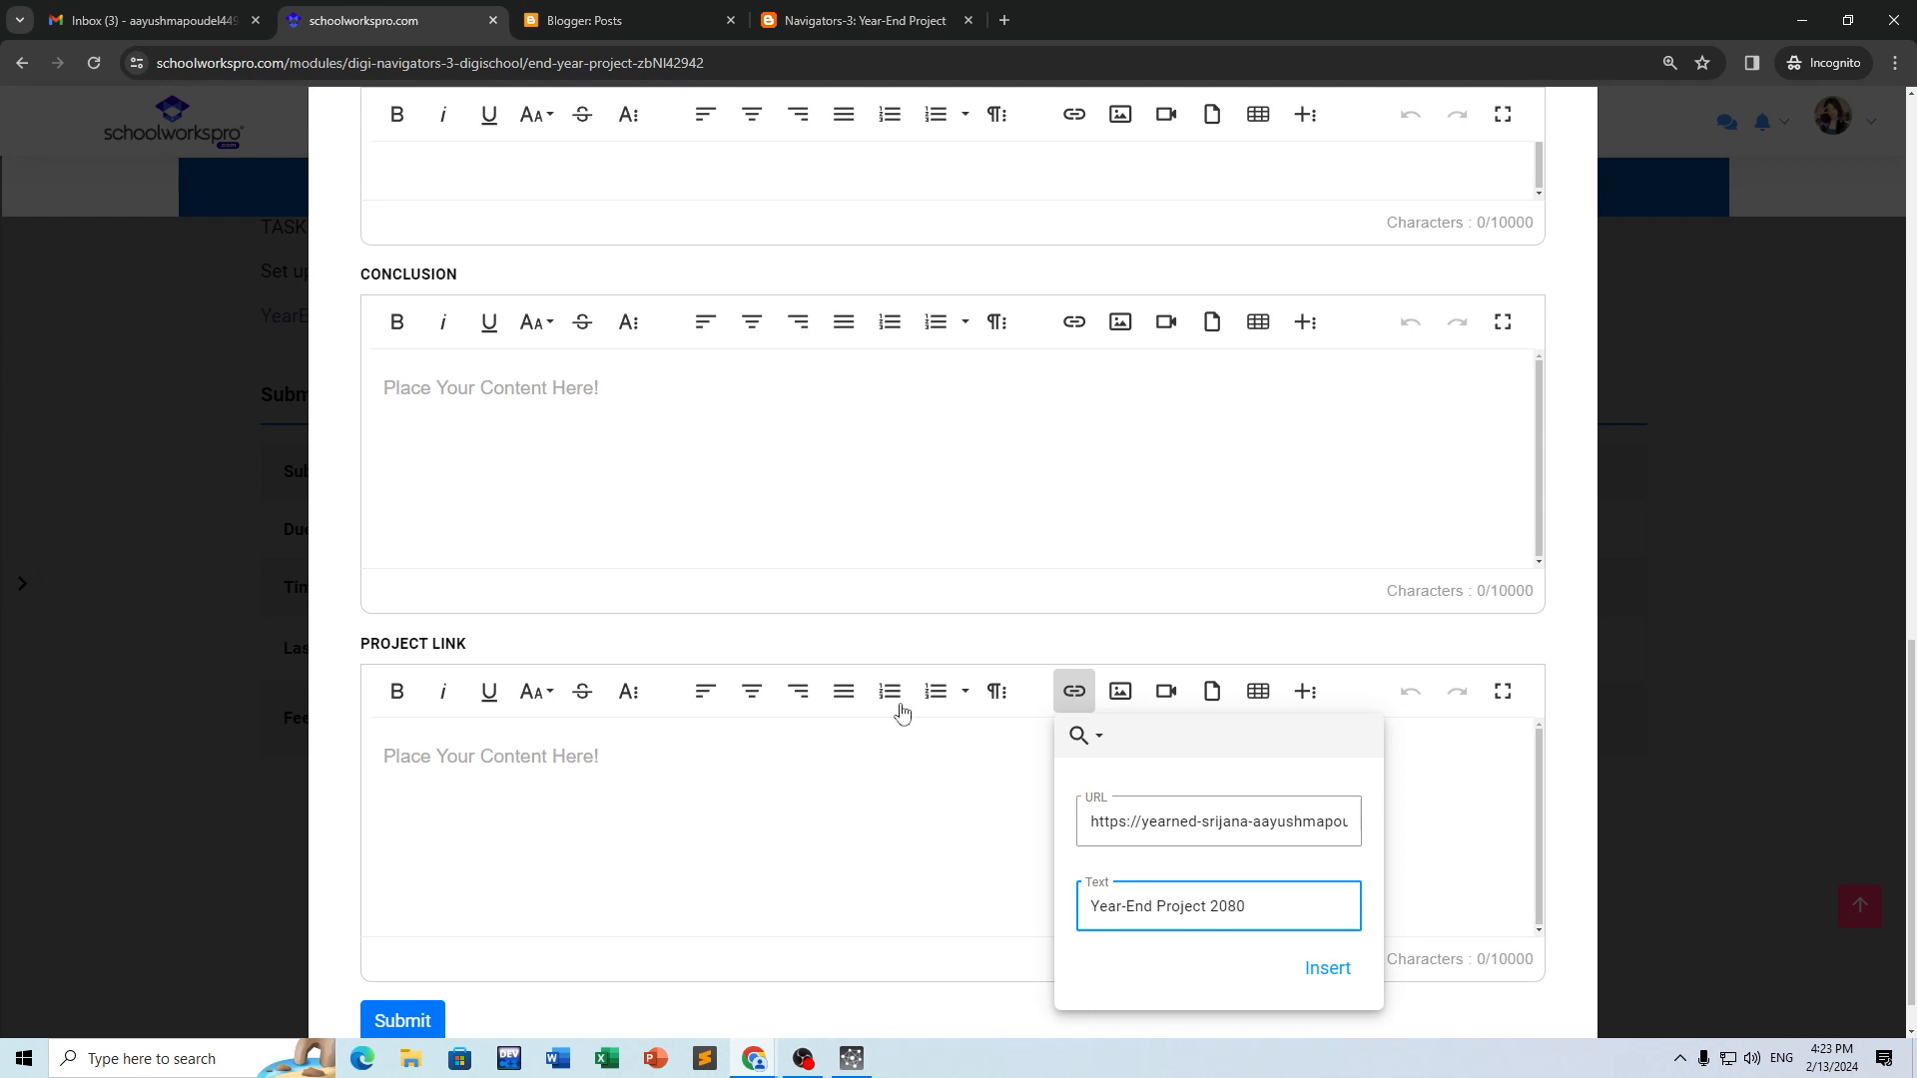
click(1327, 969)
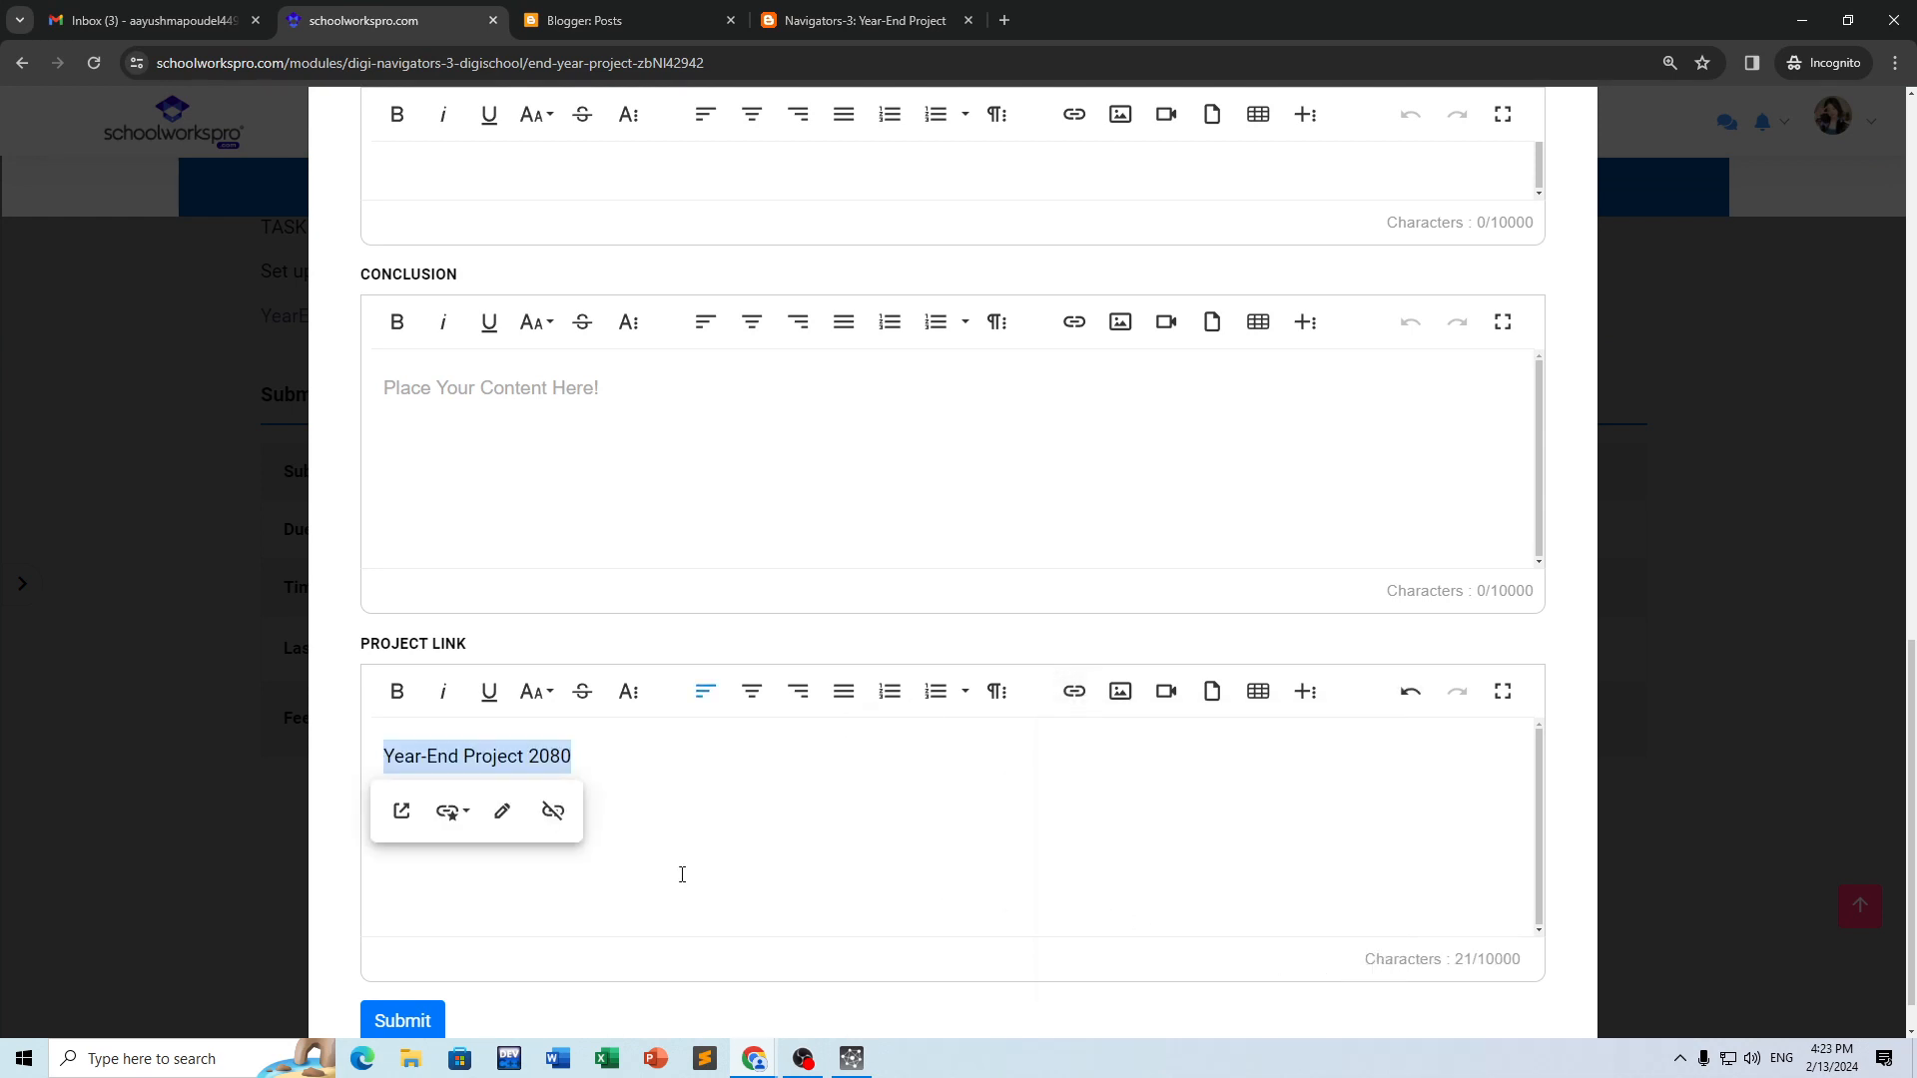
scroll(736, 689, up, 15)
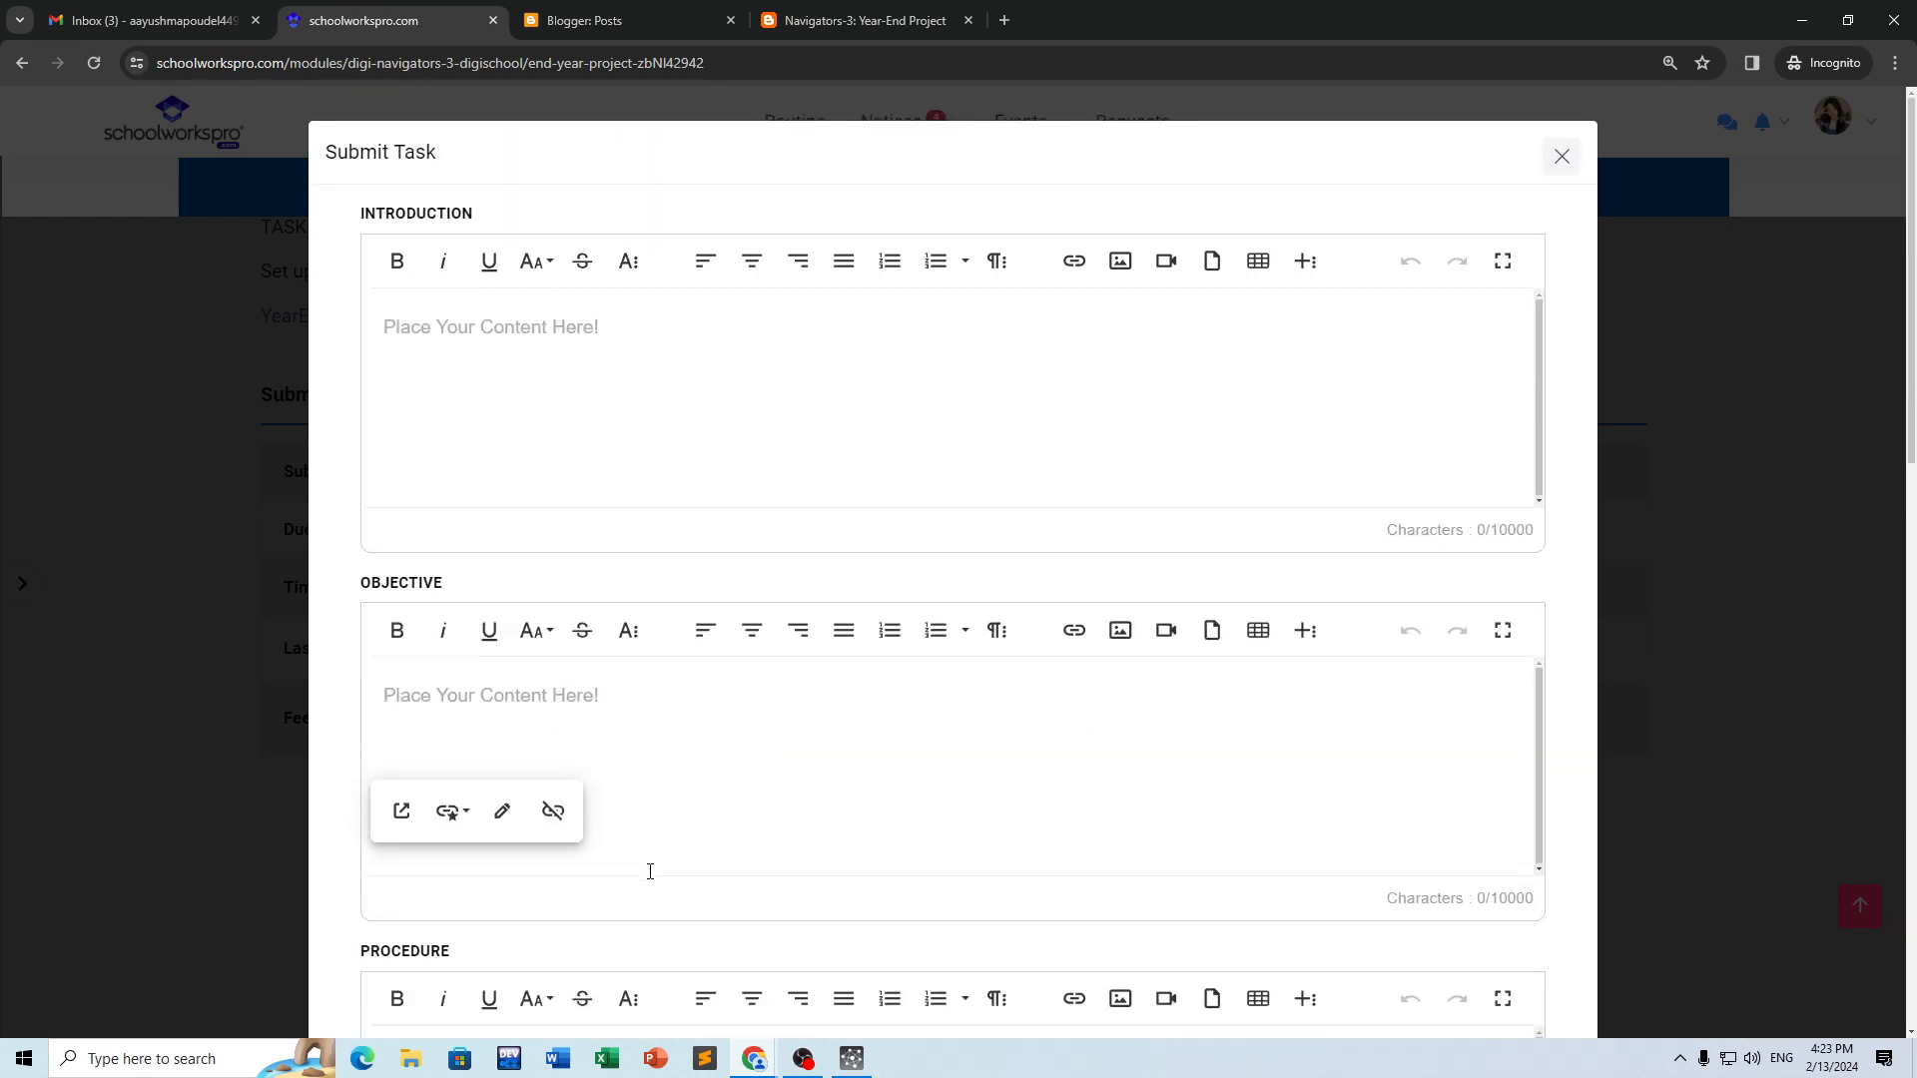
click(1914, 1059)
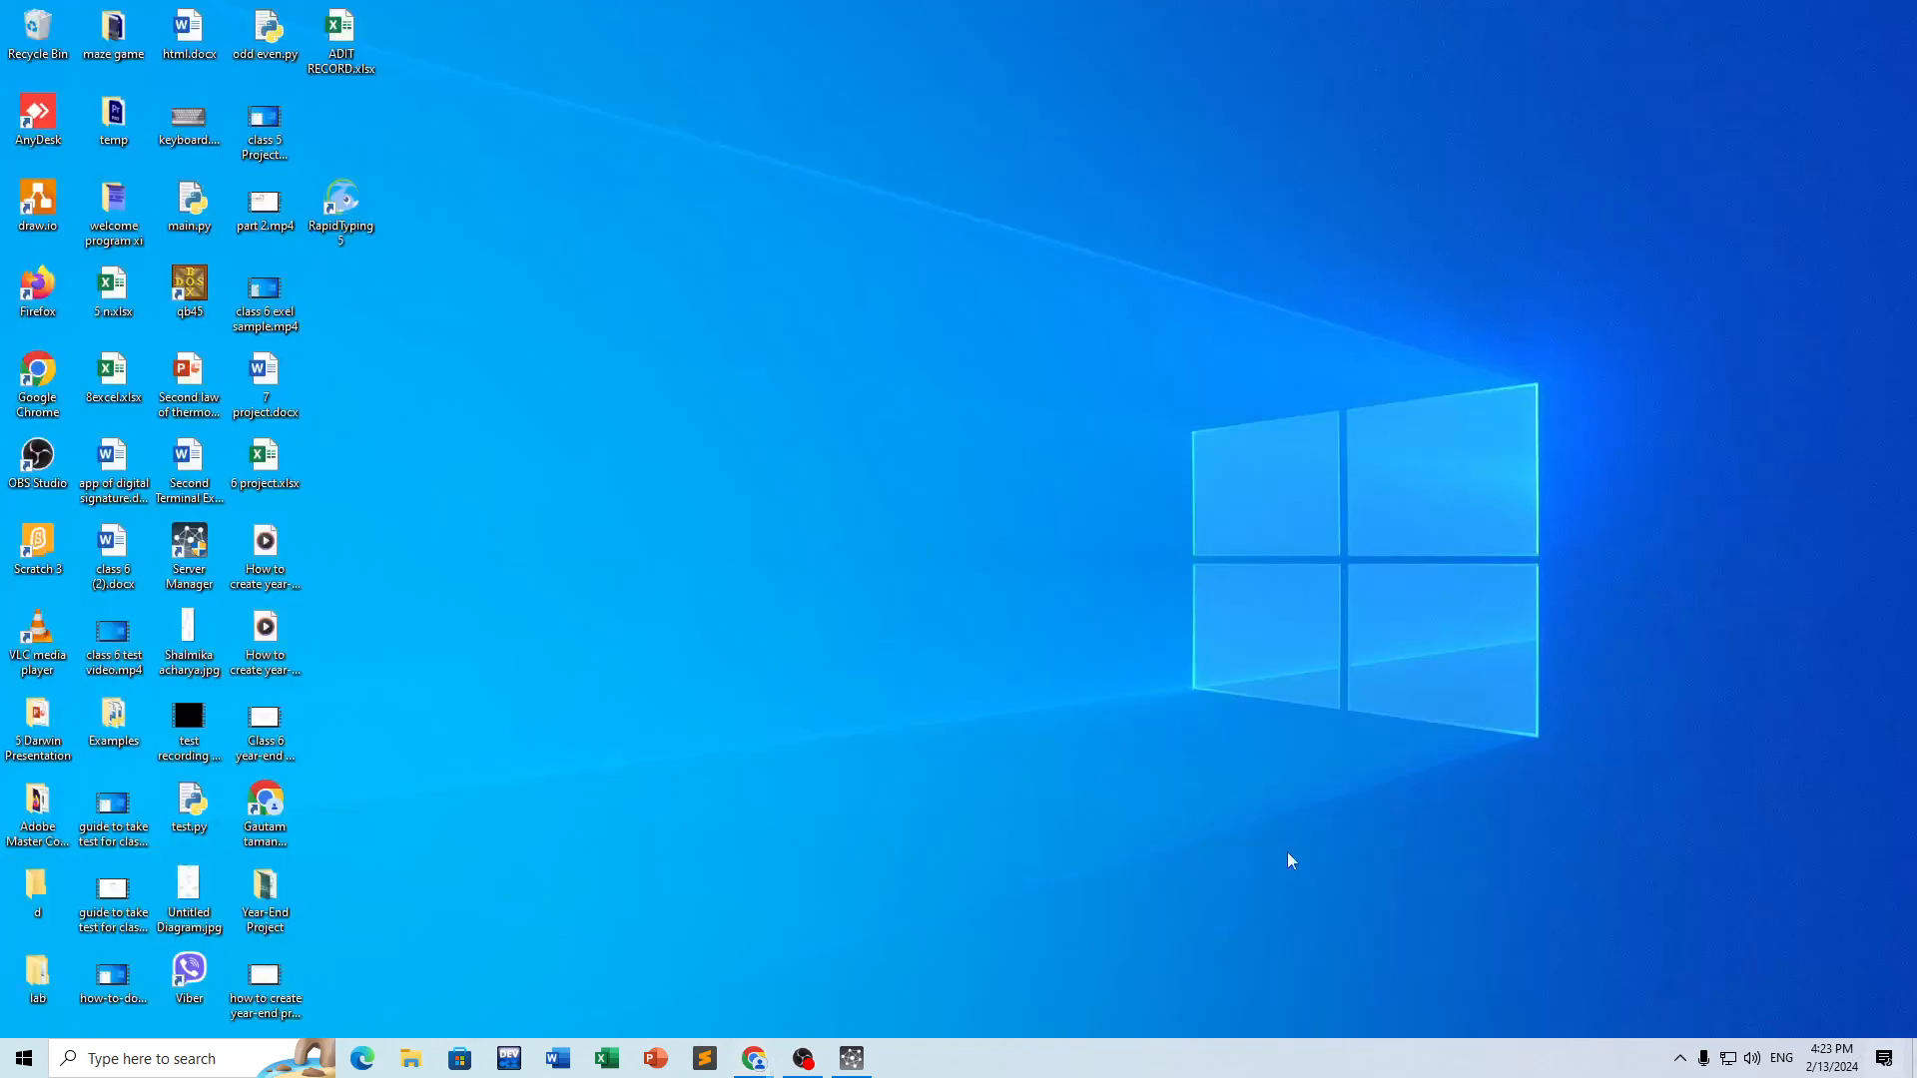
double_click(266, 893)
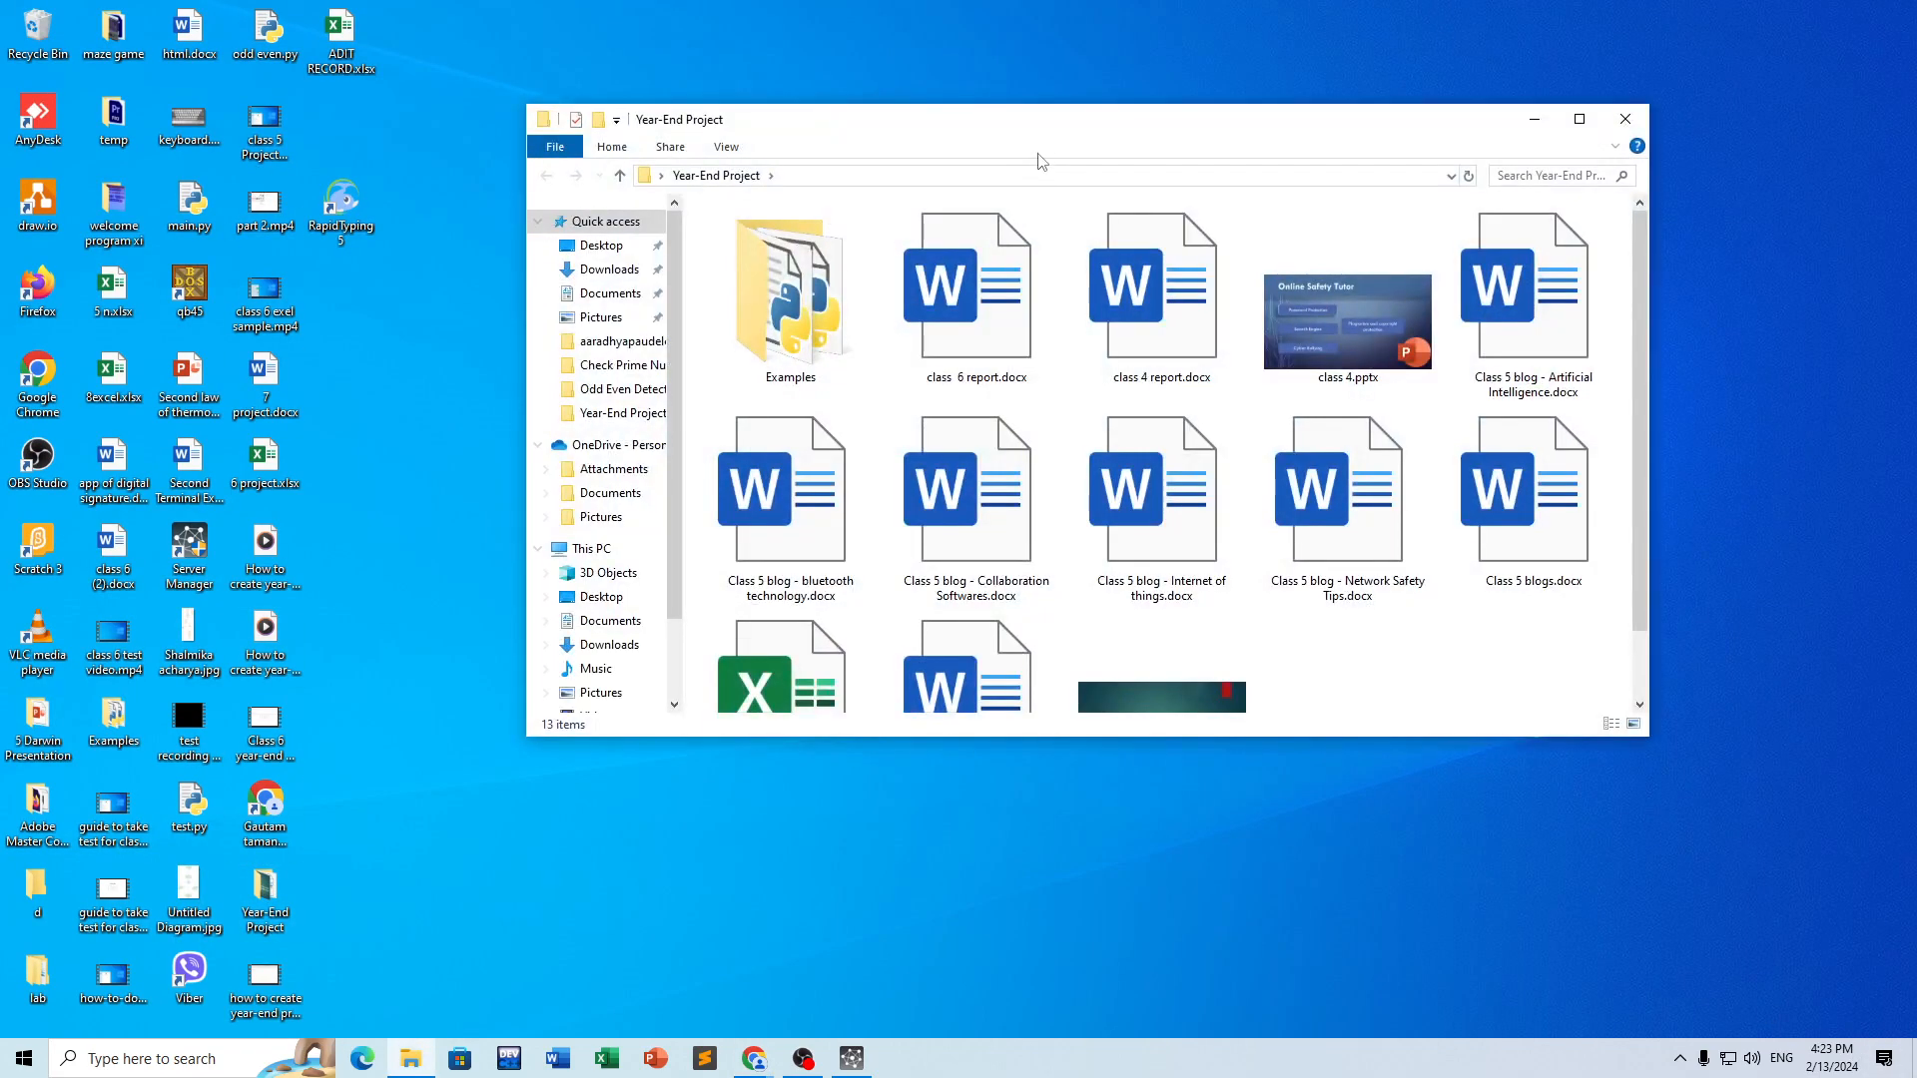
double_click(1040, 136)
click(678, 200)
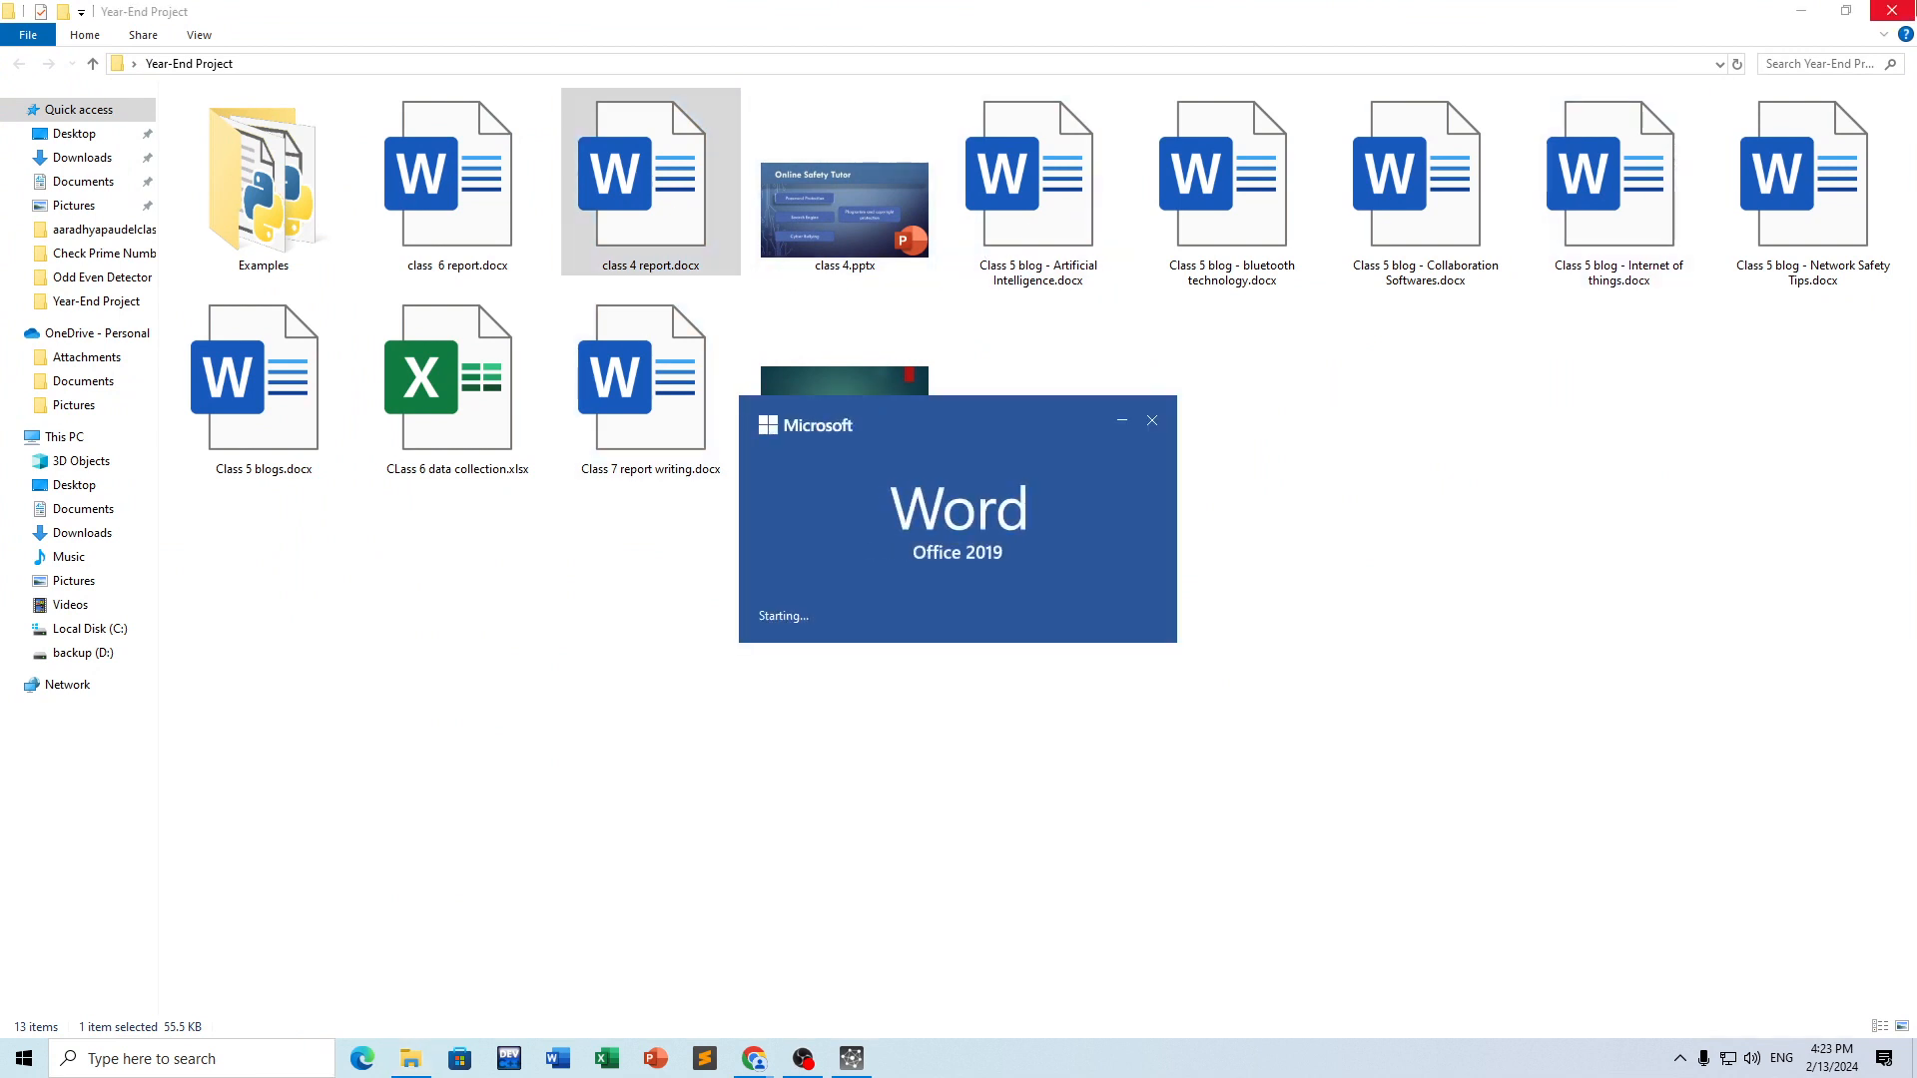
click(1894, 10)
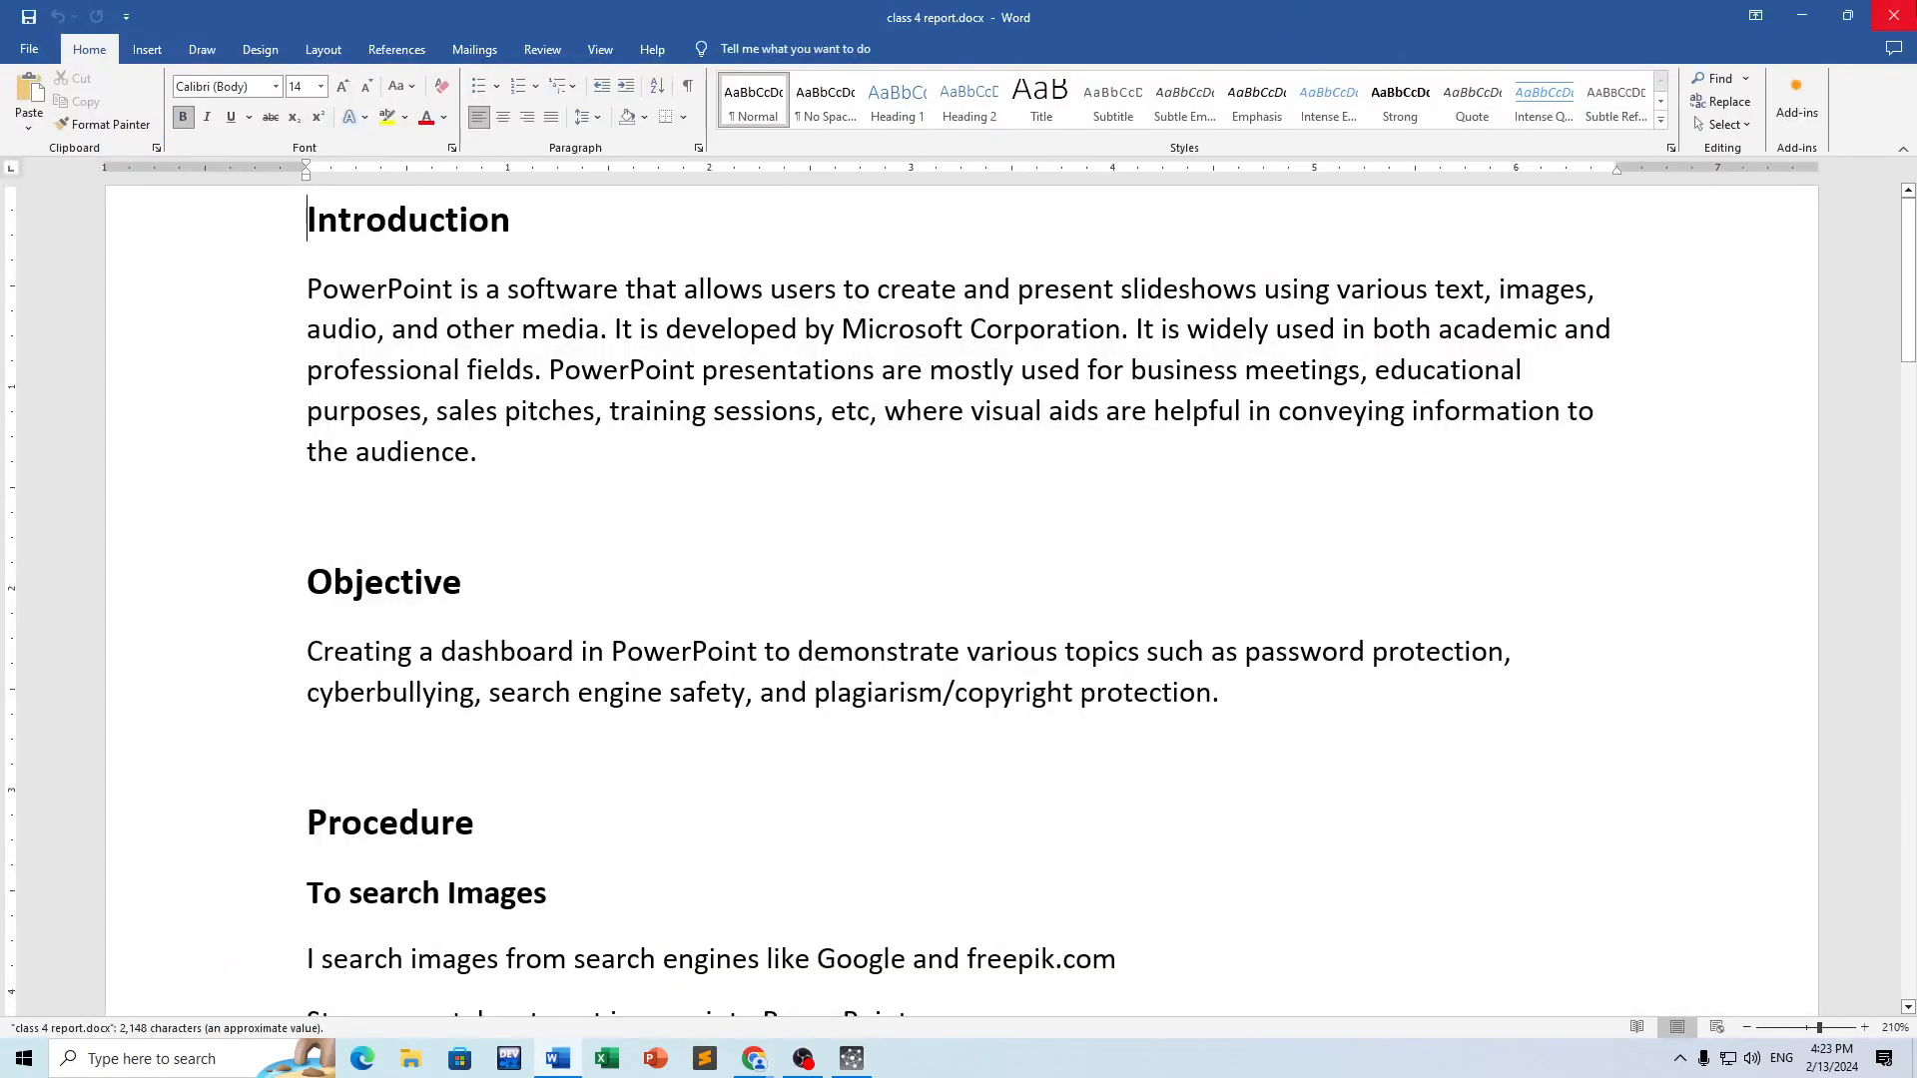
click(1895, 15)
Step: Open the report document 5 project.docx from the Downloads folder
double_click(96, 47)
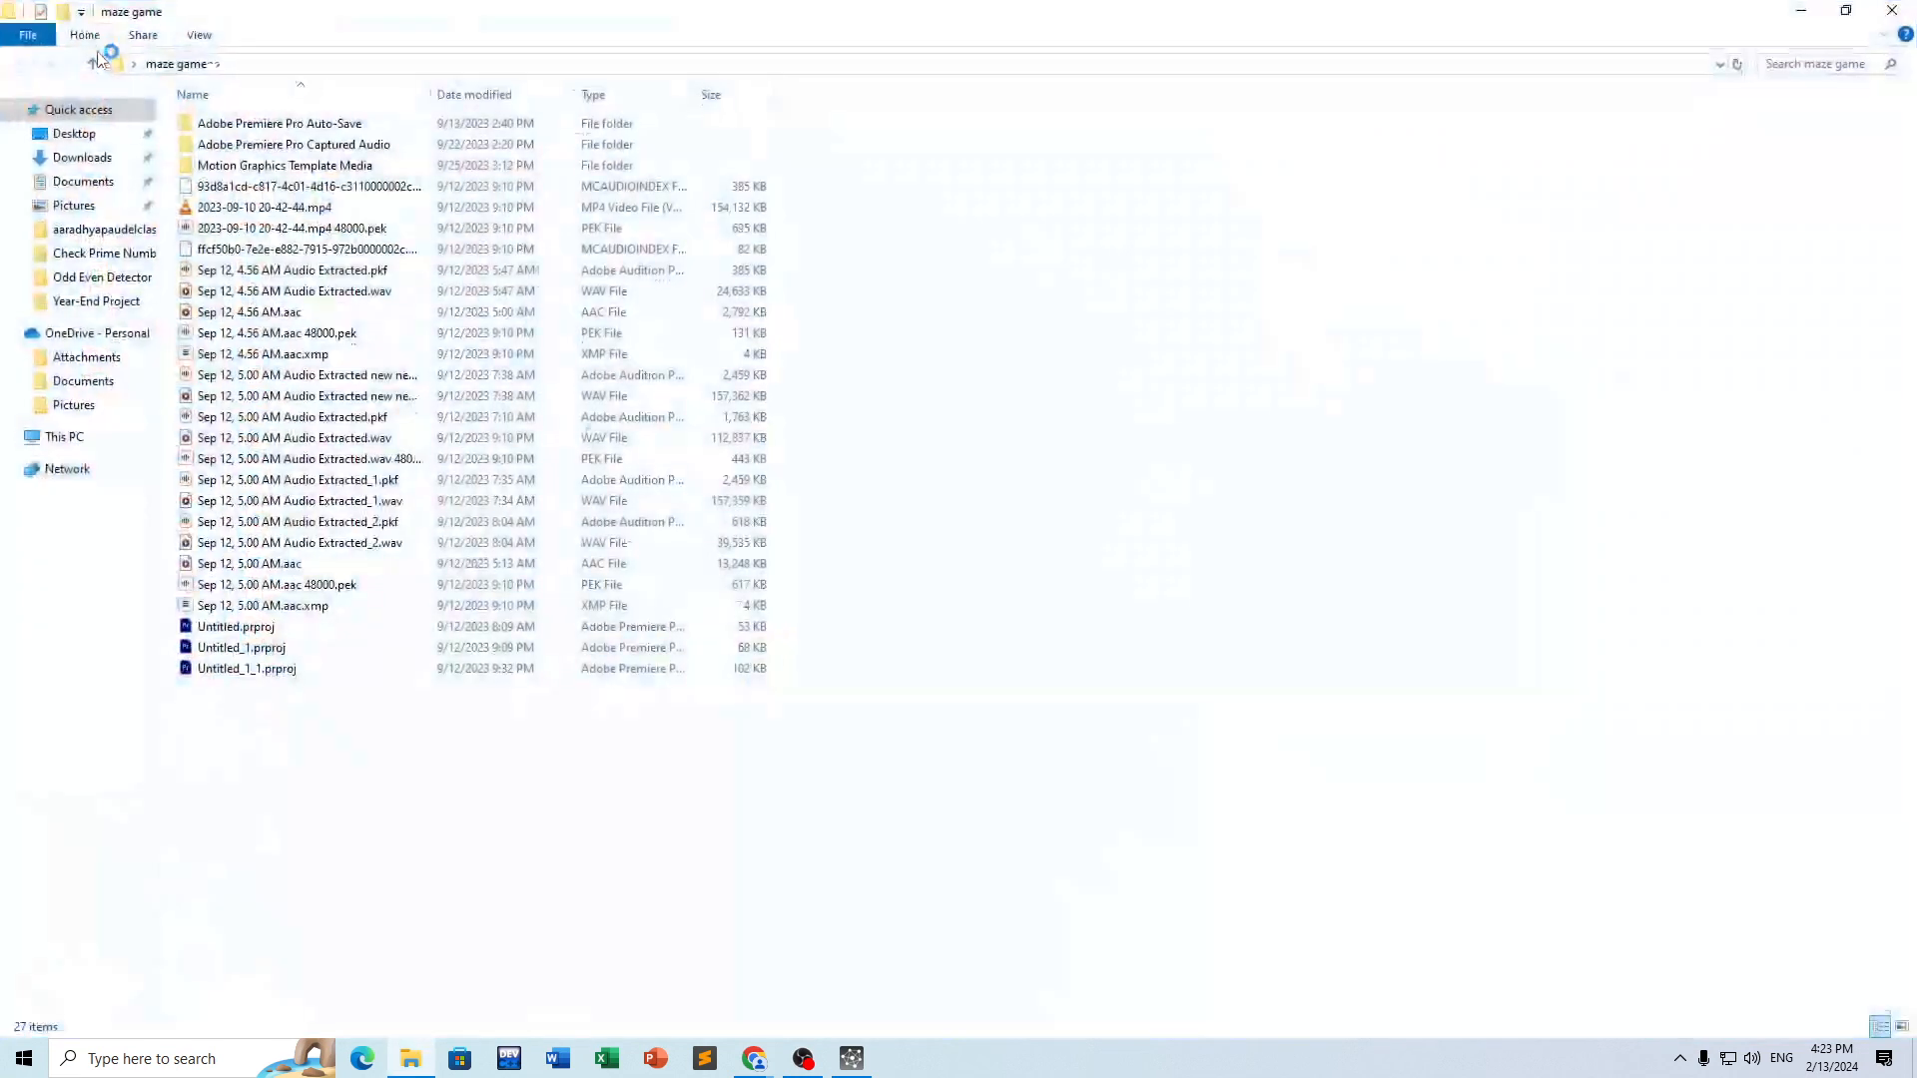
click(88, 157)
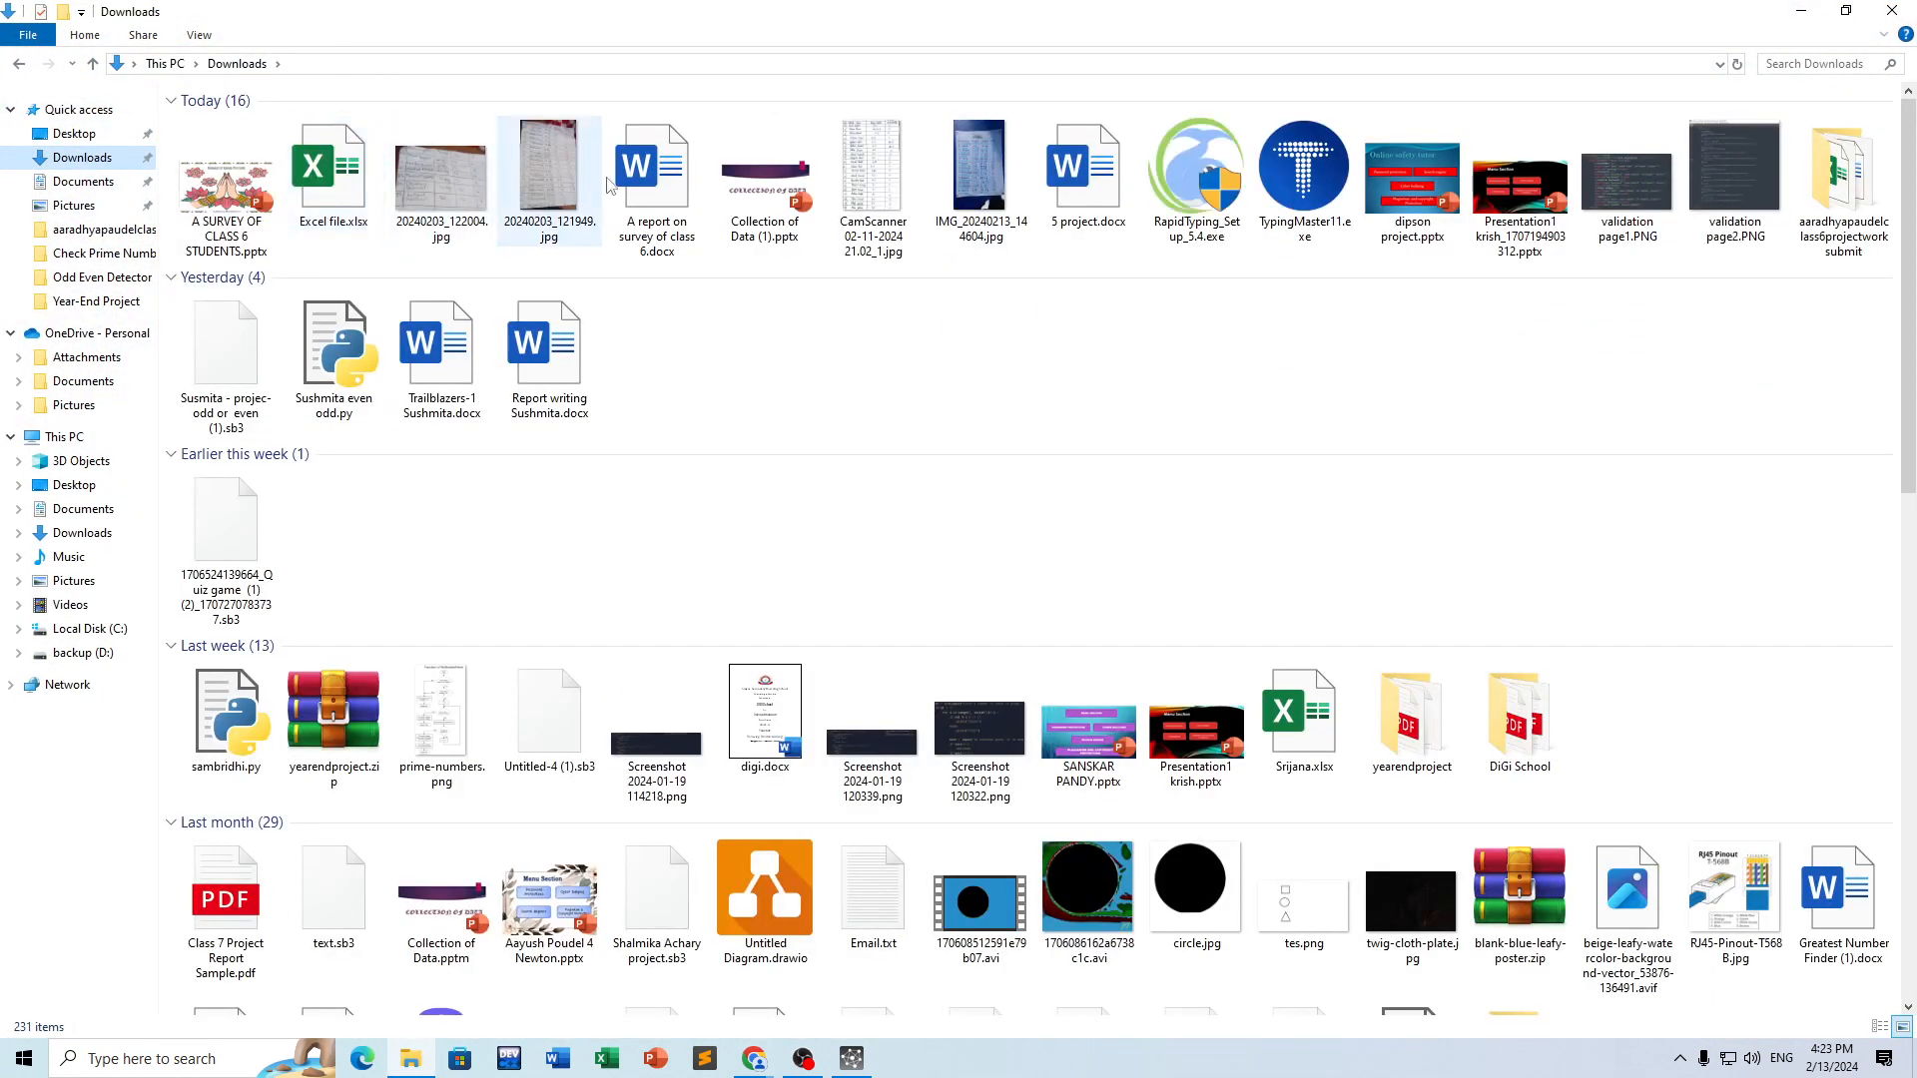
click(677, 185)
double_click(1086, 174)
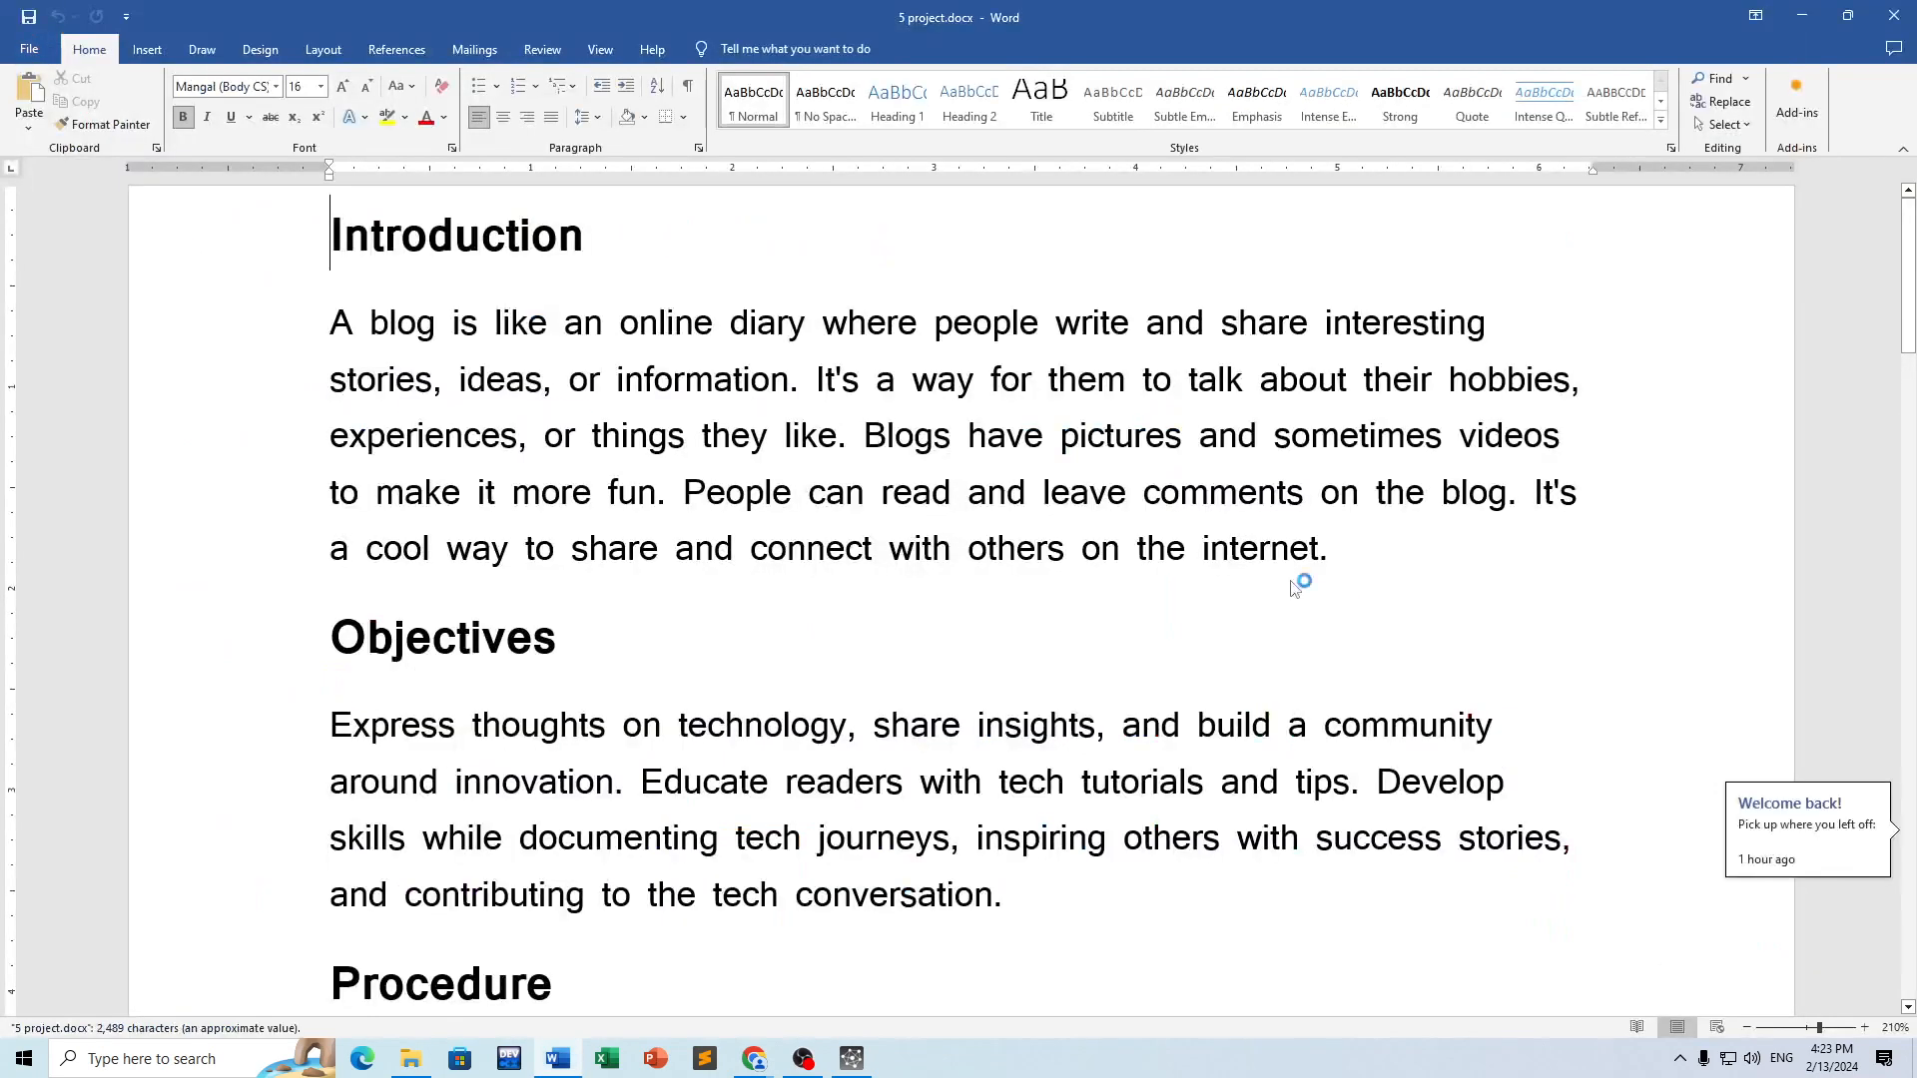
Step: Copy the Introduction paragraph from 5 project.docx into the Introduction field of the task submission form
scroll(852, 459, down, 4)
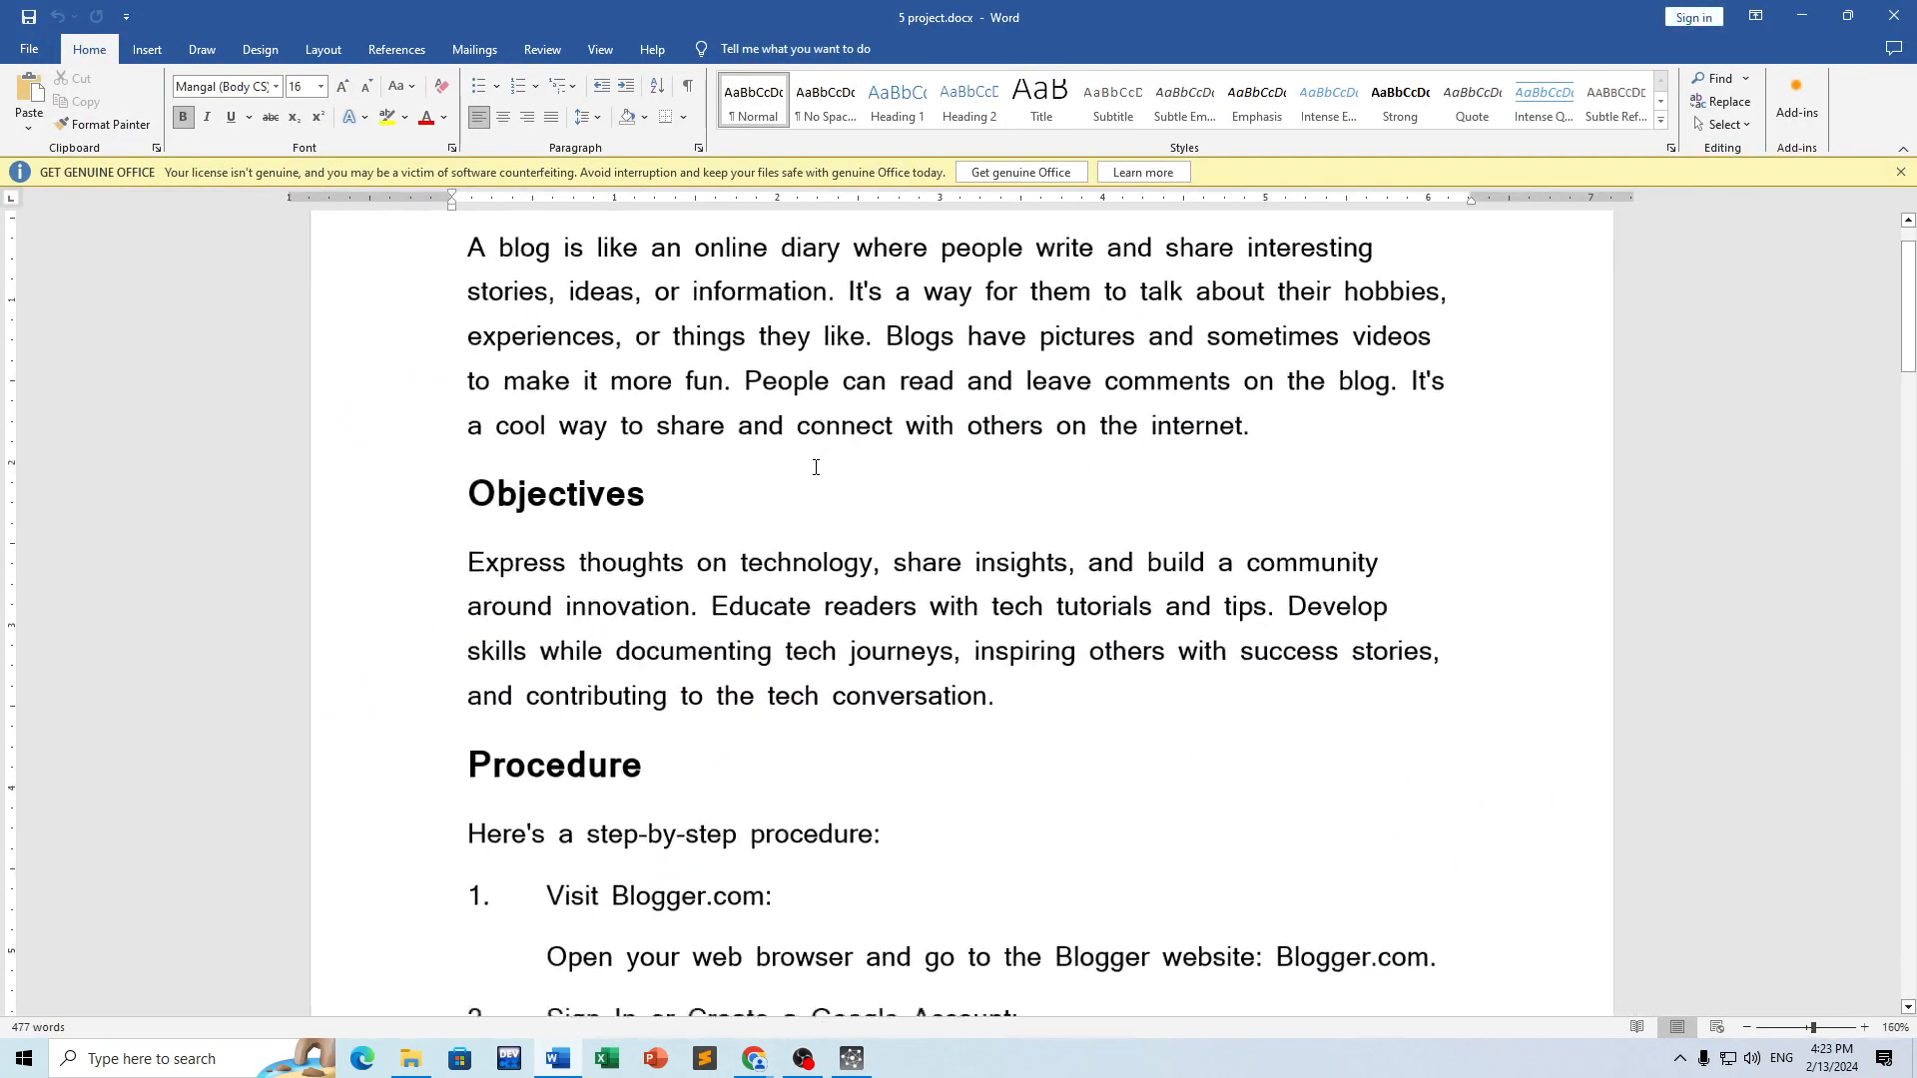
drag(1200, 439, 522, 304)
key(ctrl+c)
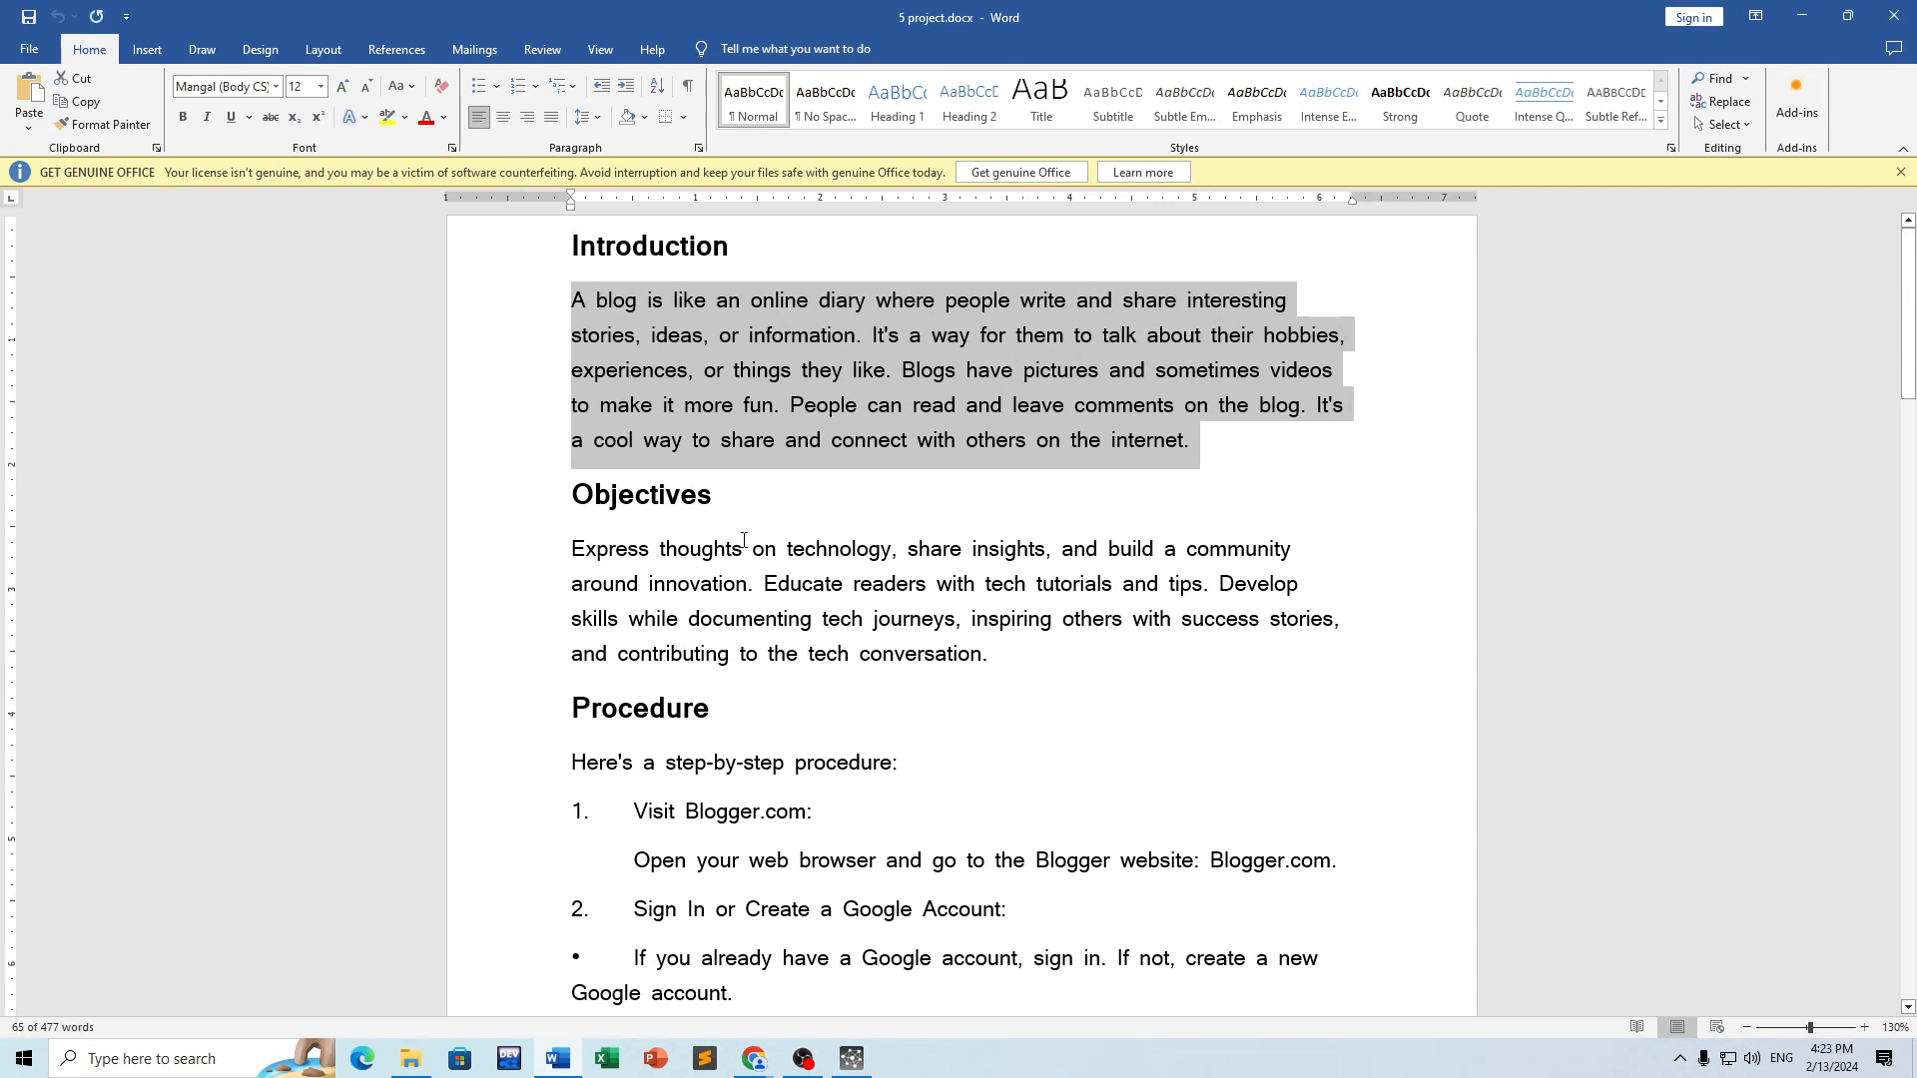
key(alt+Tab)
key(alt+Tab)
key(alt+Tab)
key(alt+Tab)
key(alt+Tab)
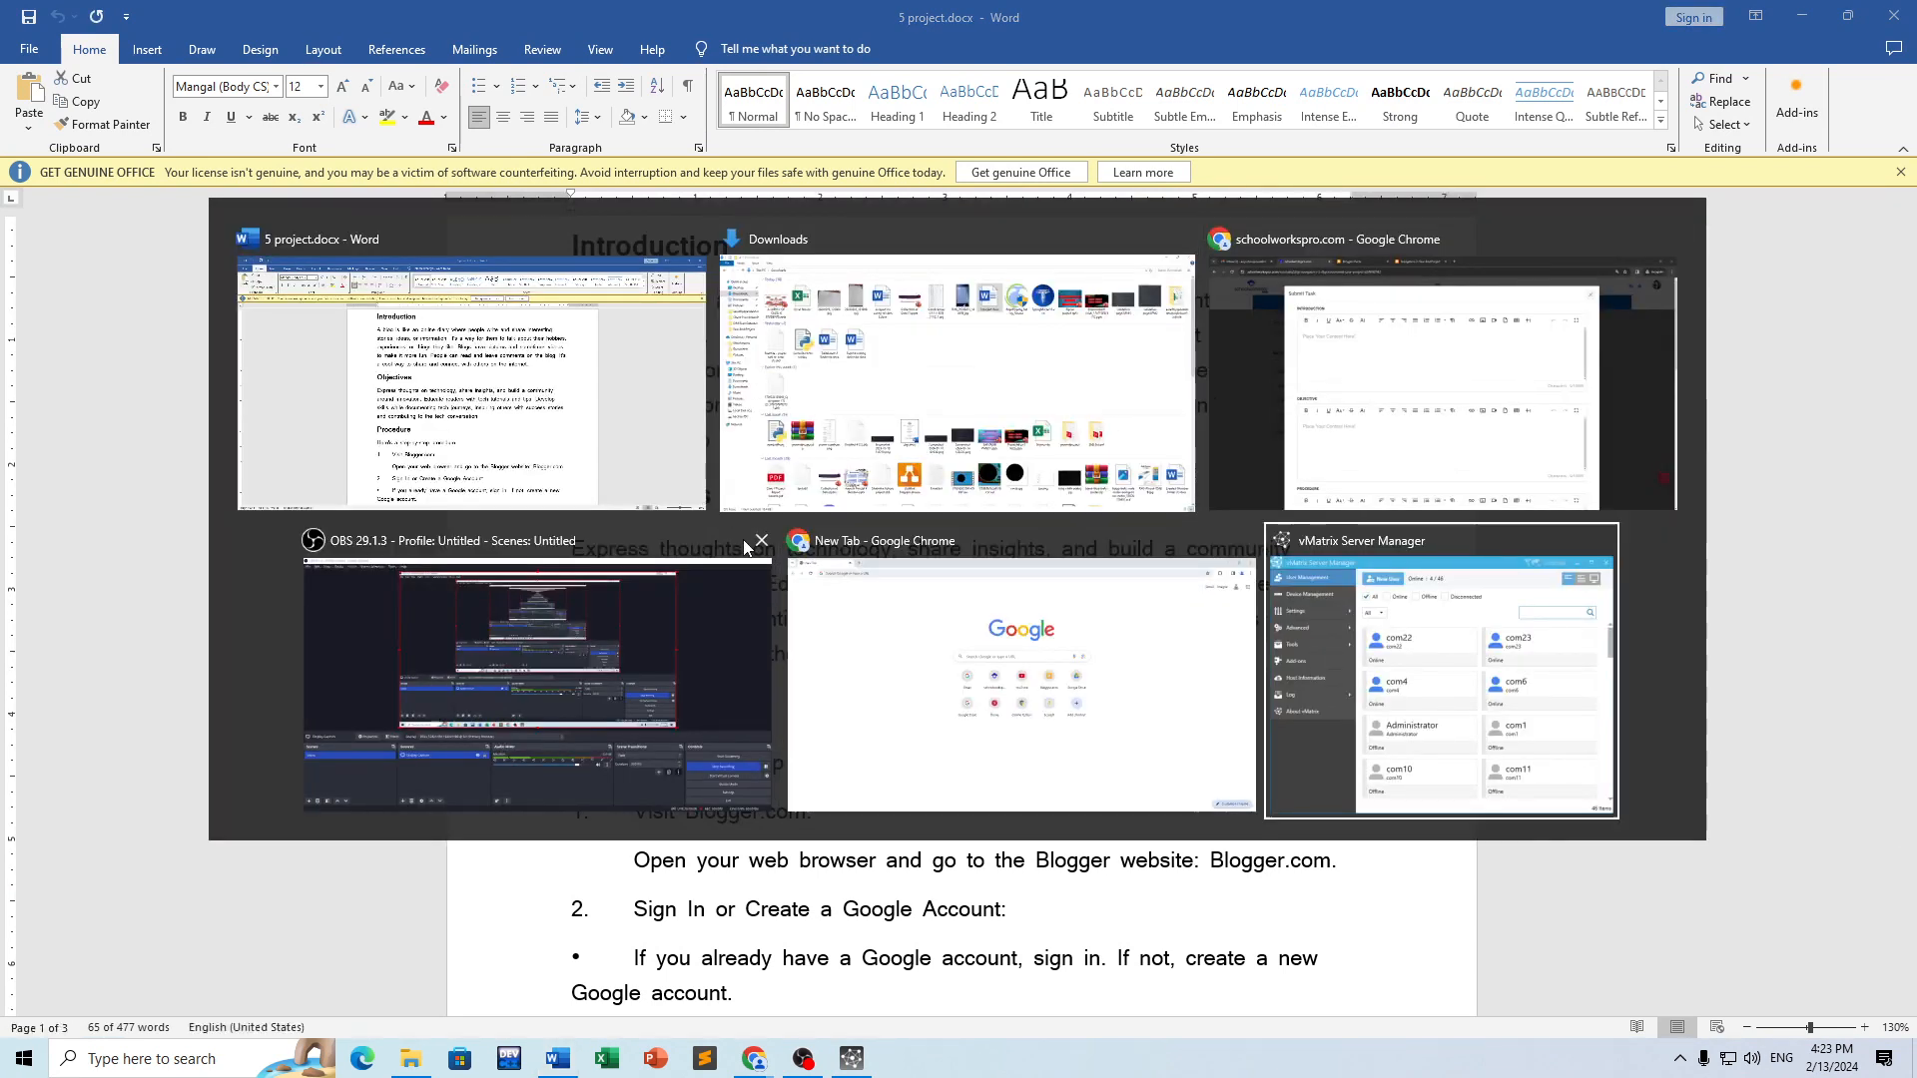
click(1421, 449)
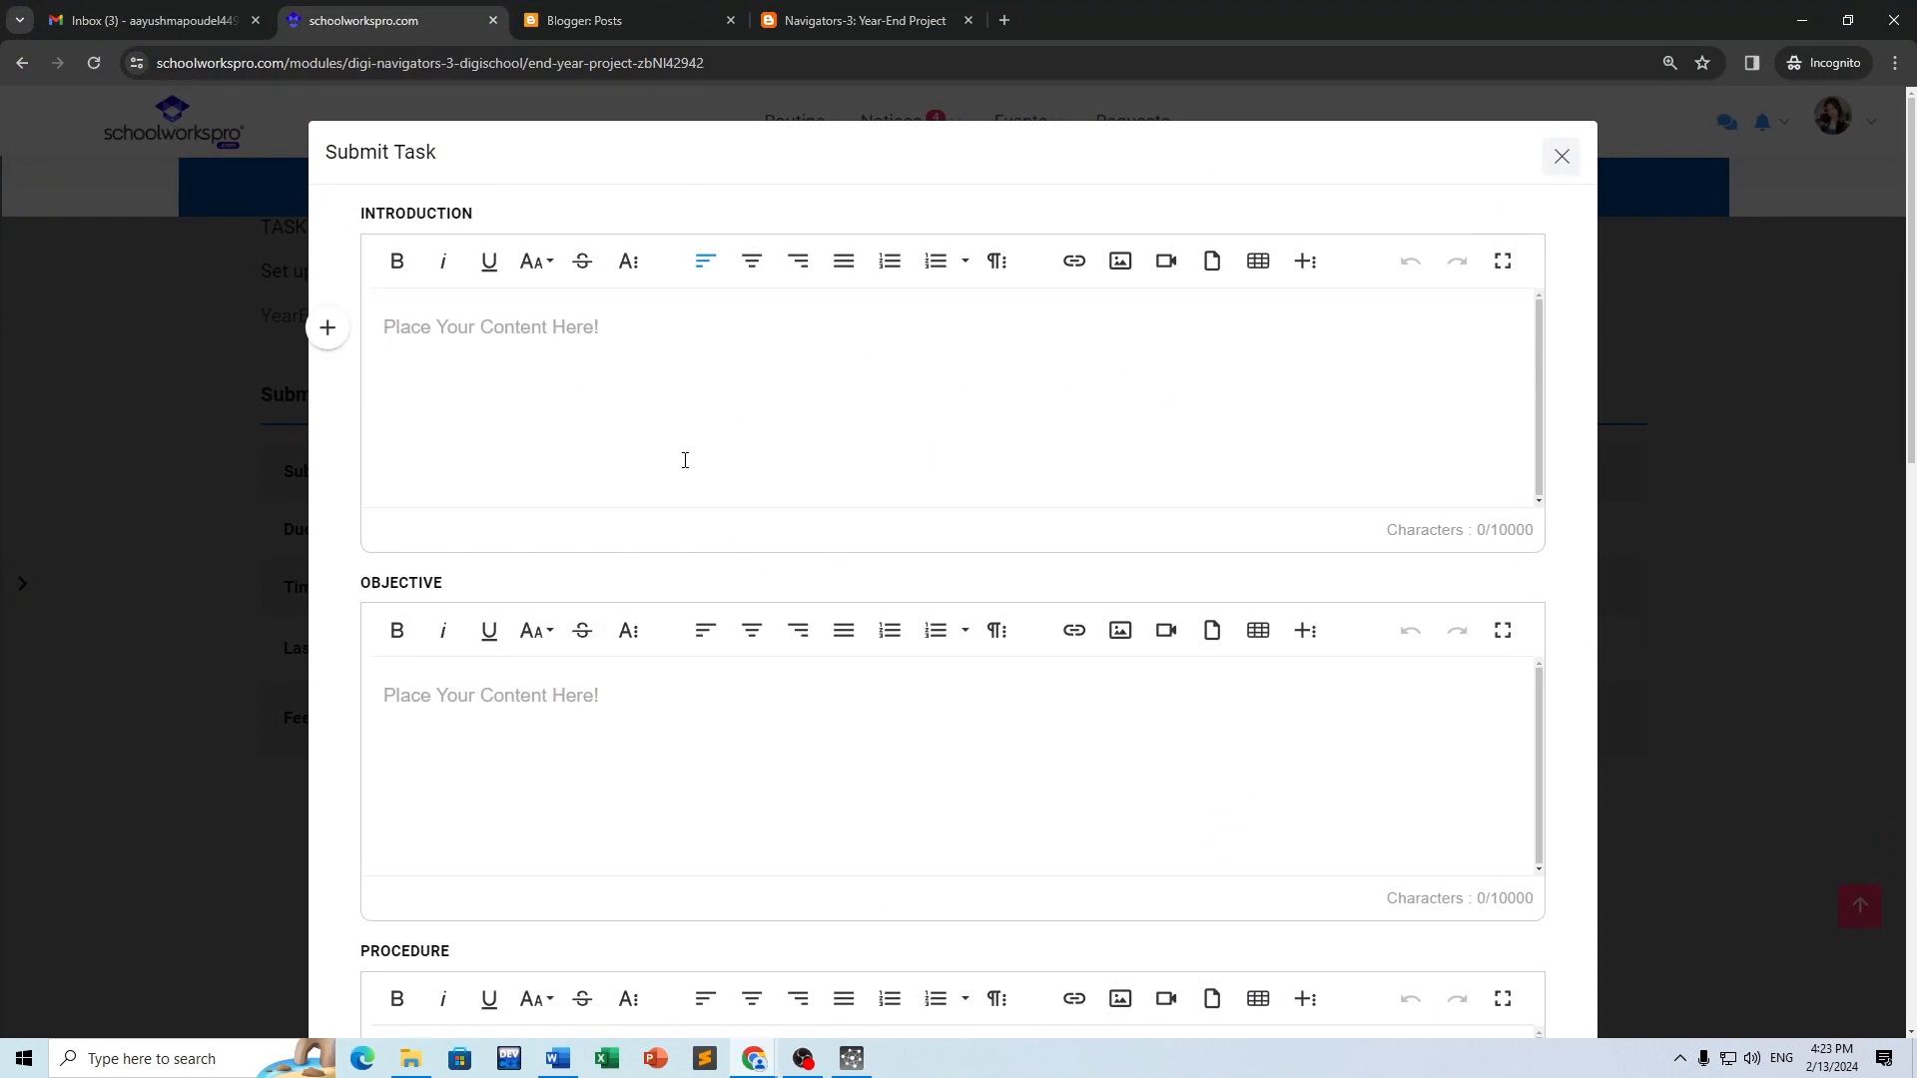
key(ctrl+v)
Step: Copy the Objectives paragraph from 5 project.docx into the Objective field of the task submission form
click(585, 701)
key(alt+Tab)
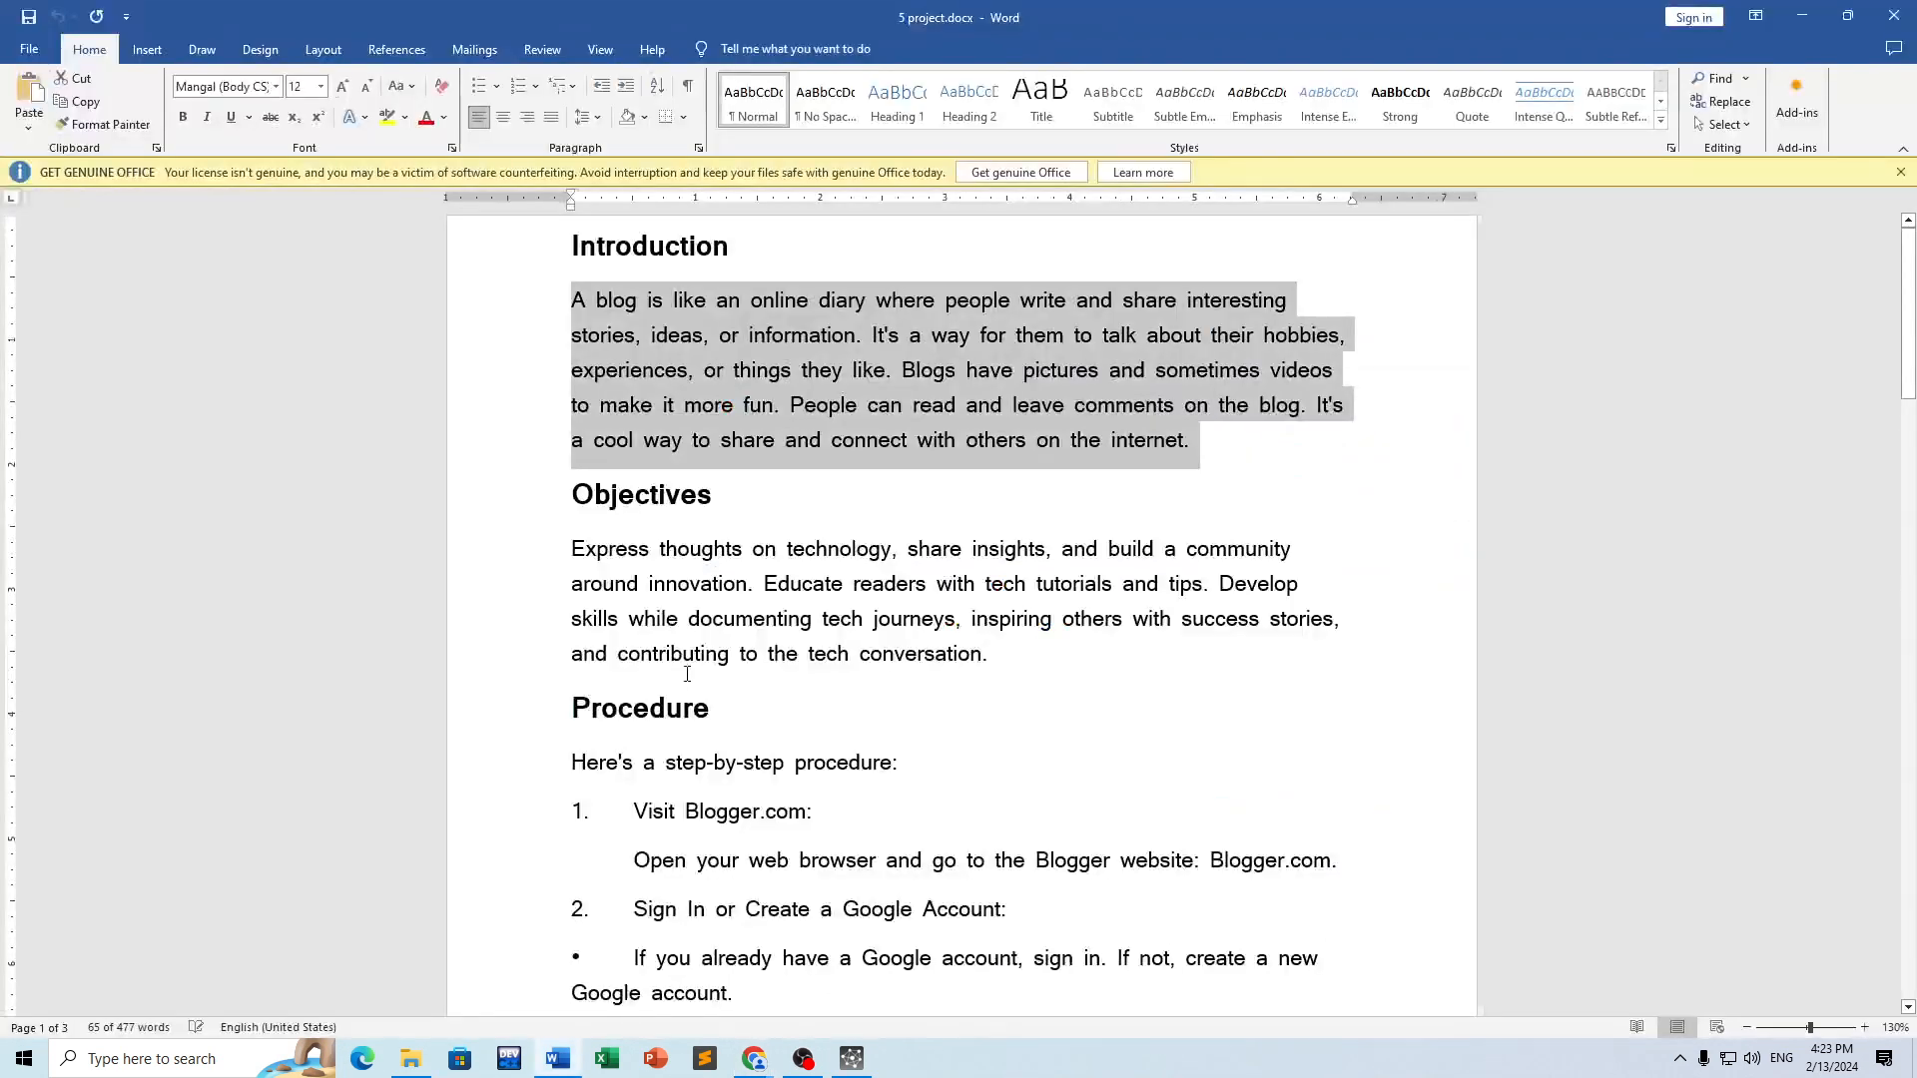
drag(571, 548, 1092, 650)
key(ctrl+c)
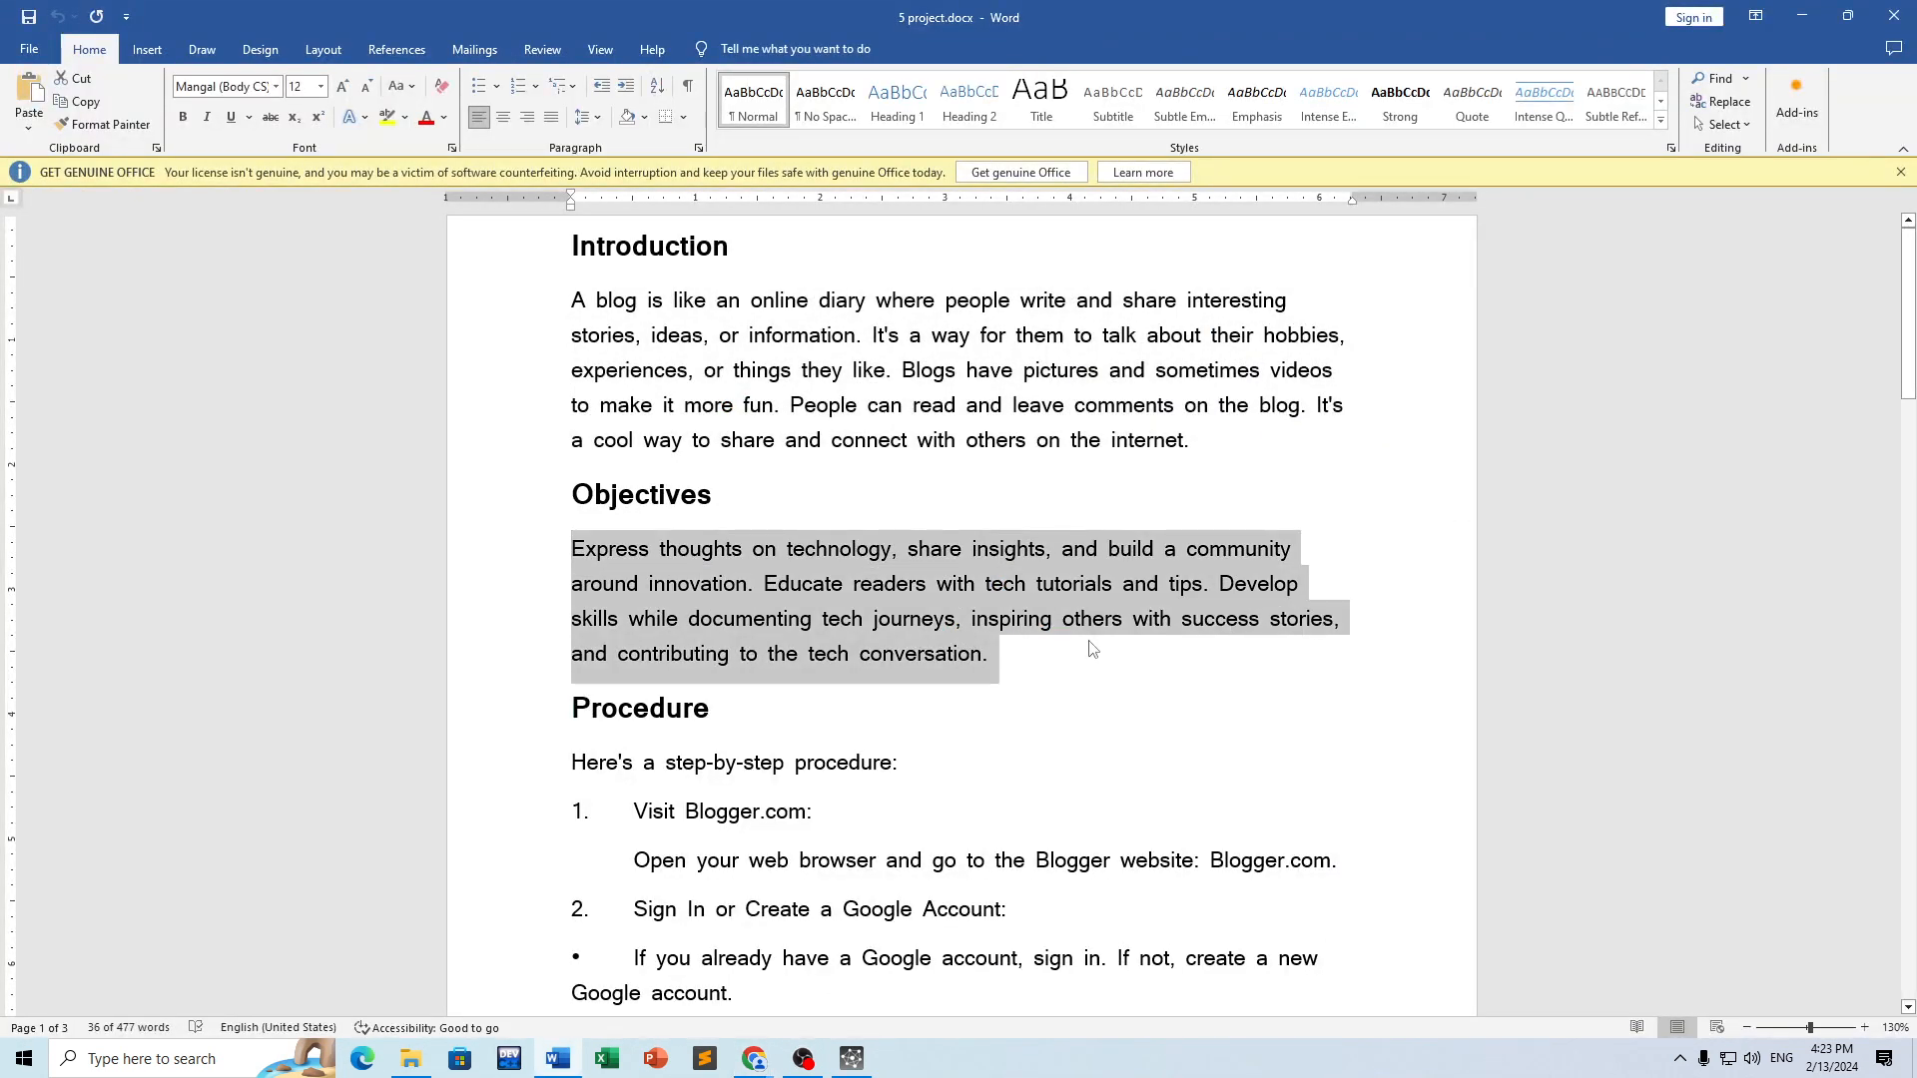
key(alt+Tab)
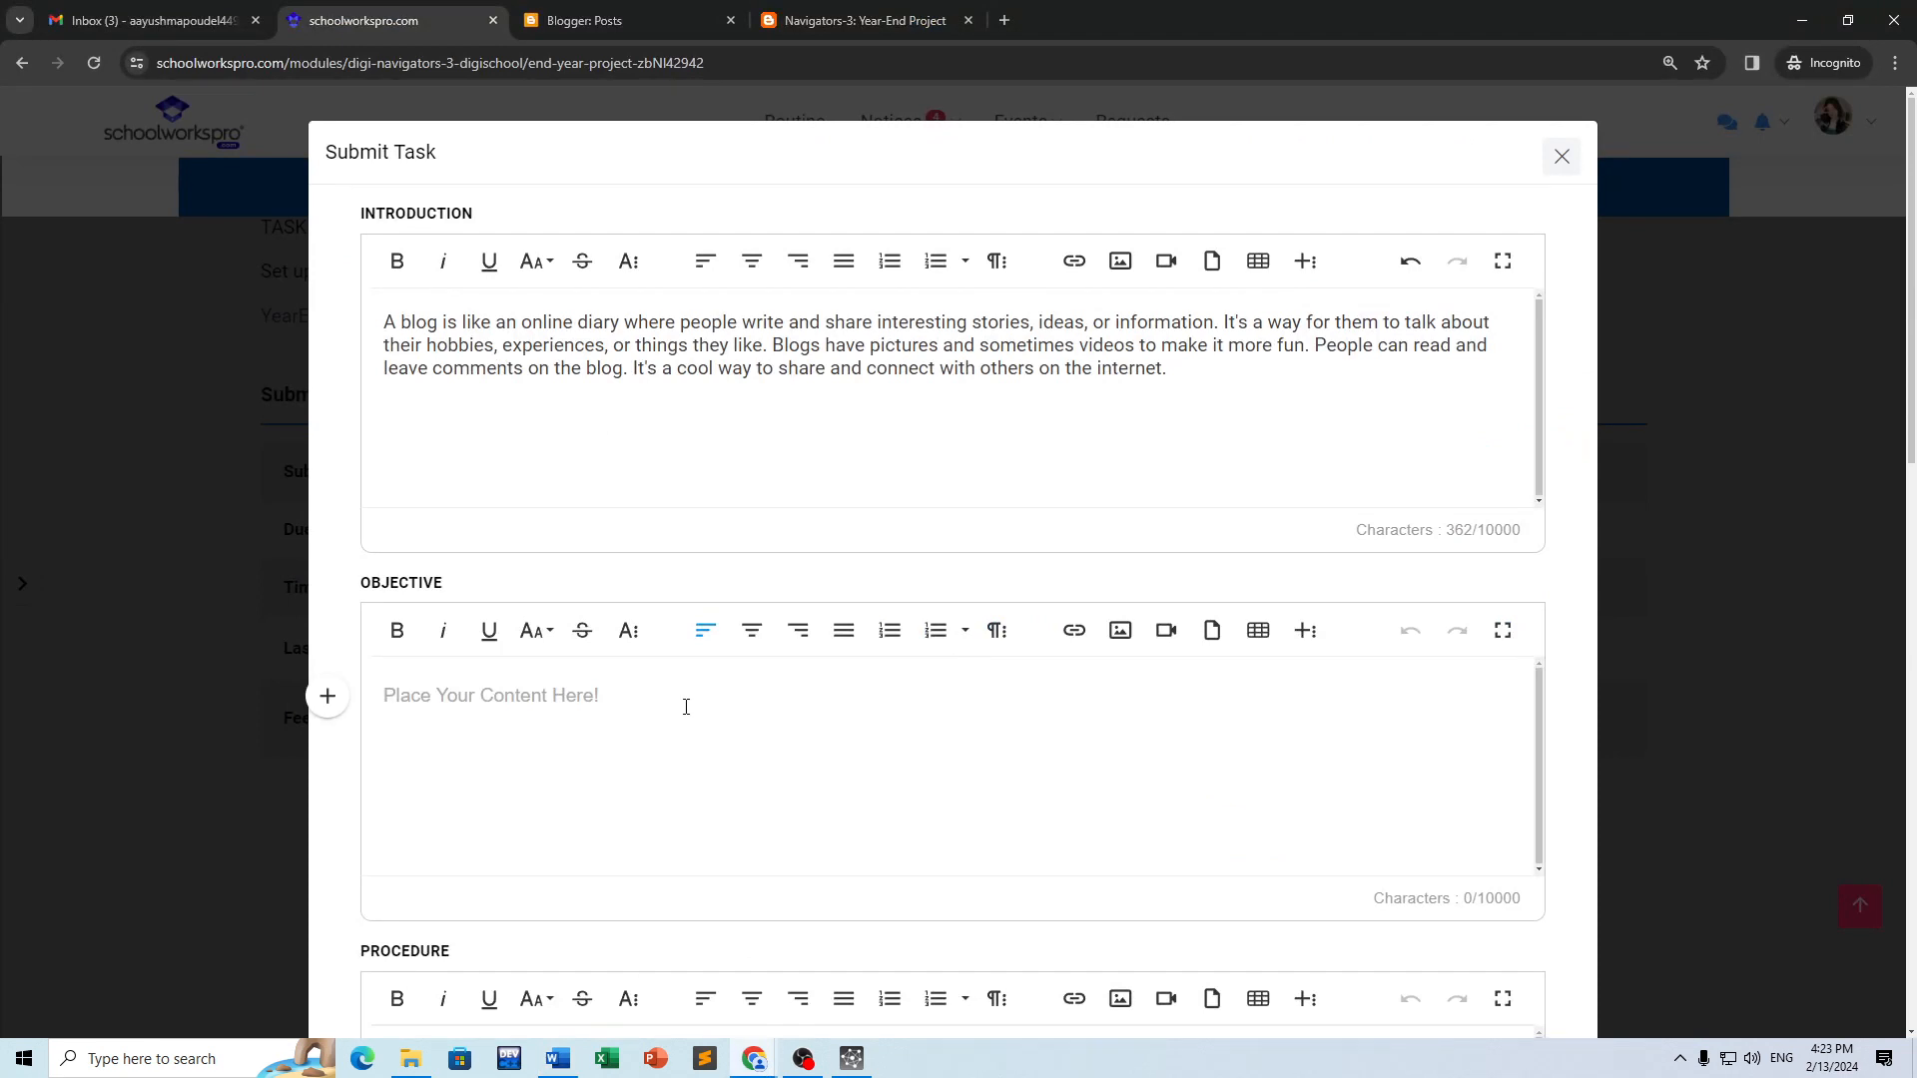
key(ctrl+v)
Step: Copy the full Procedure text, through step 11 "View Your Blog", from 5 project.docx into the form's Procedure field using its full-screen editor
scroll(550, 739, down, 5)
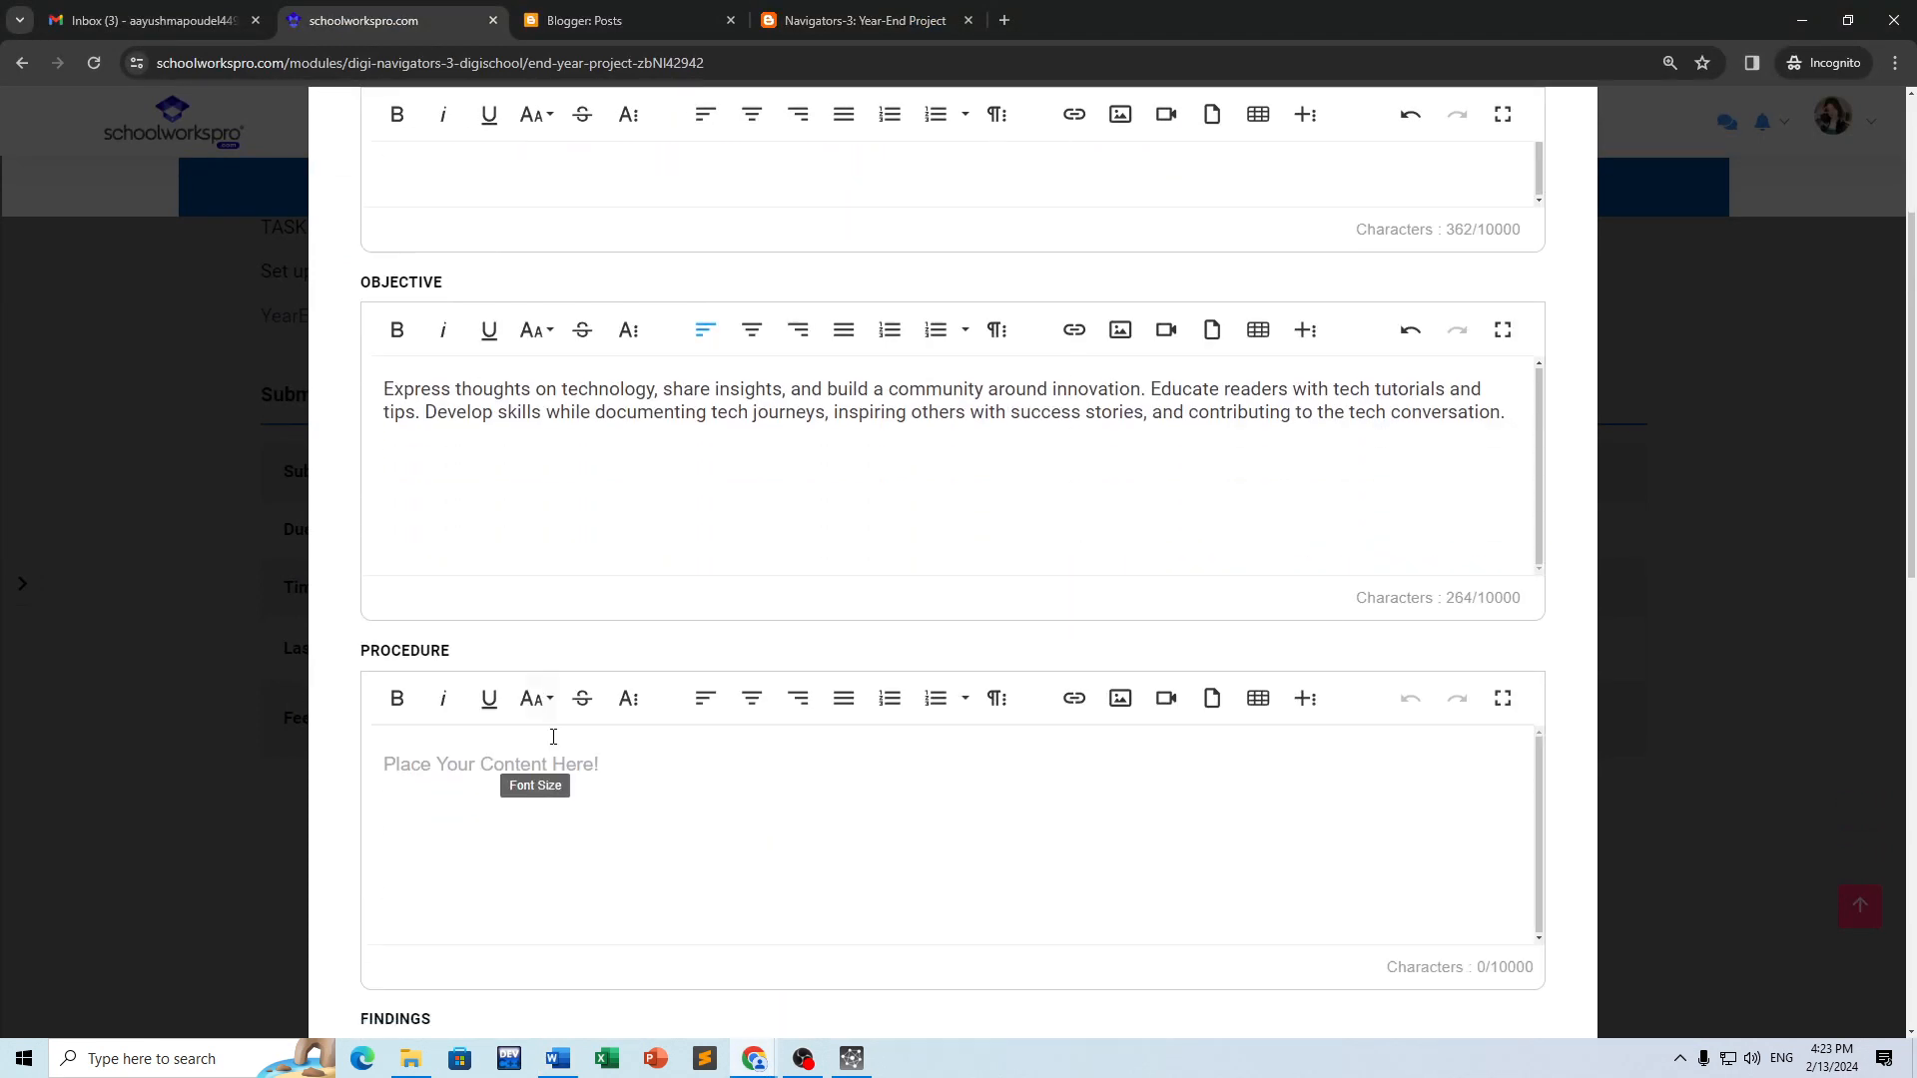
click(1512, 493)
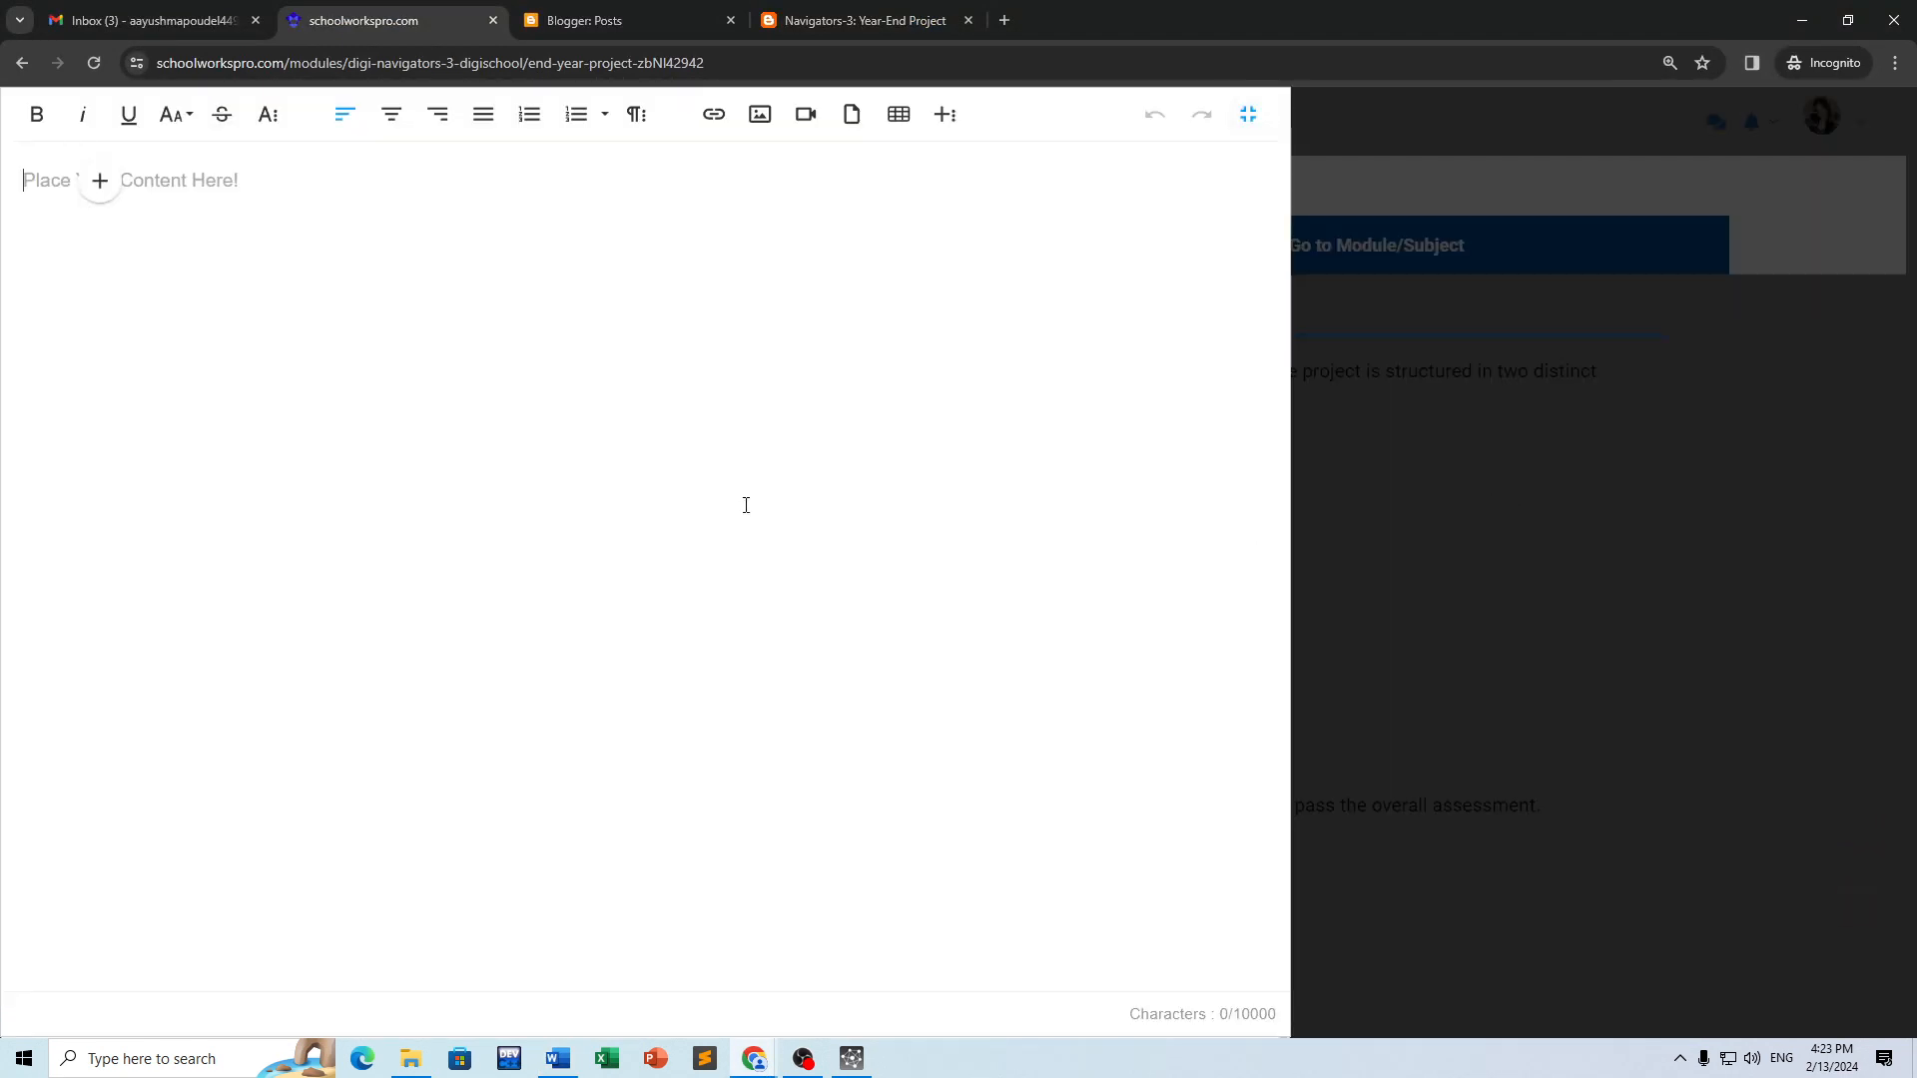
key(alt+Tab)
scroll(593, 576, down, 3)
click(593, 576)
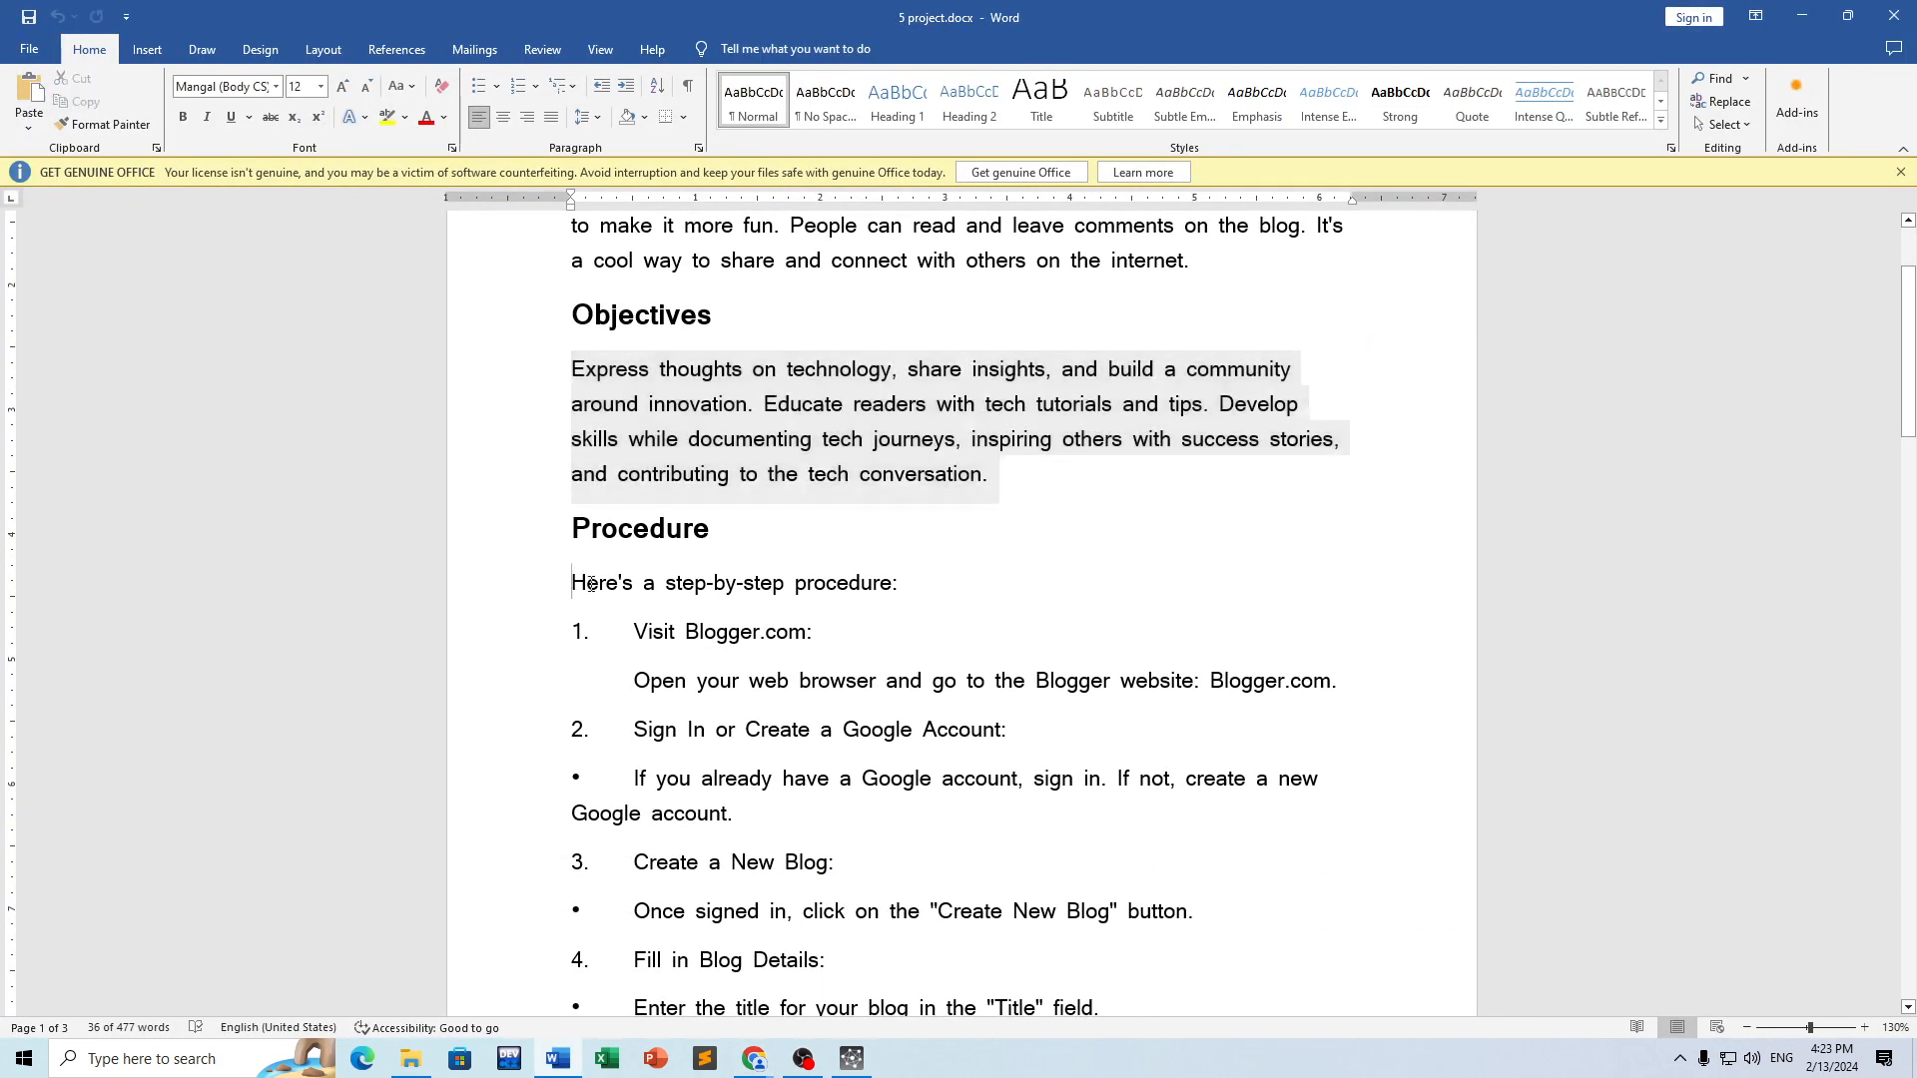
scroll(1085, 611, down, 8)
scroll(1085, 611, down, 6)
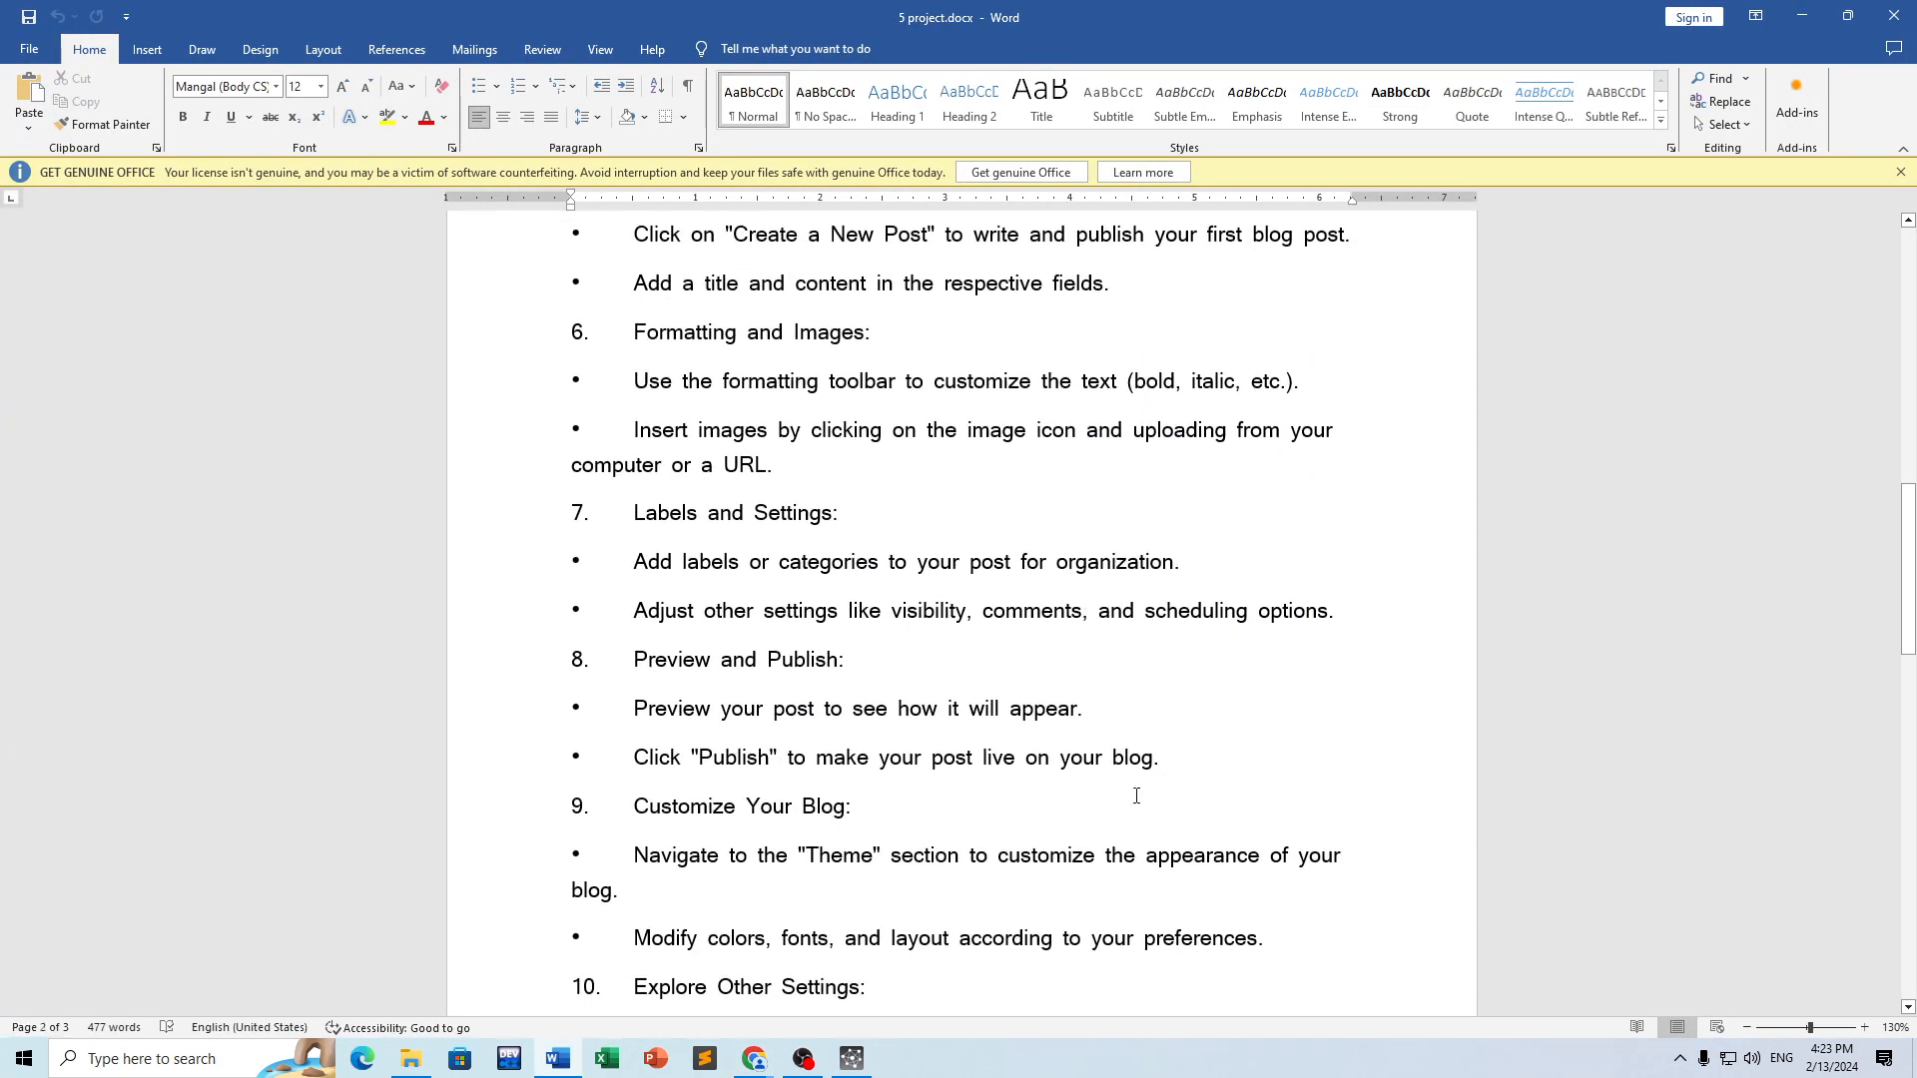
shift+click(1148, 868)
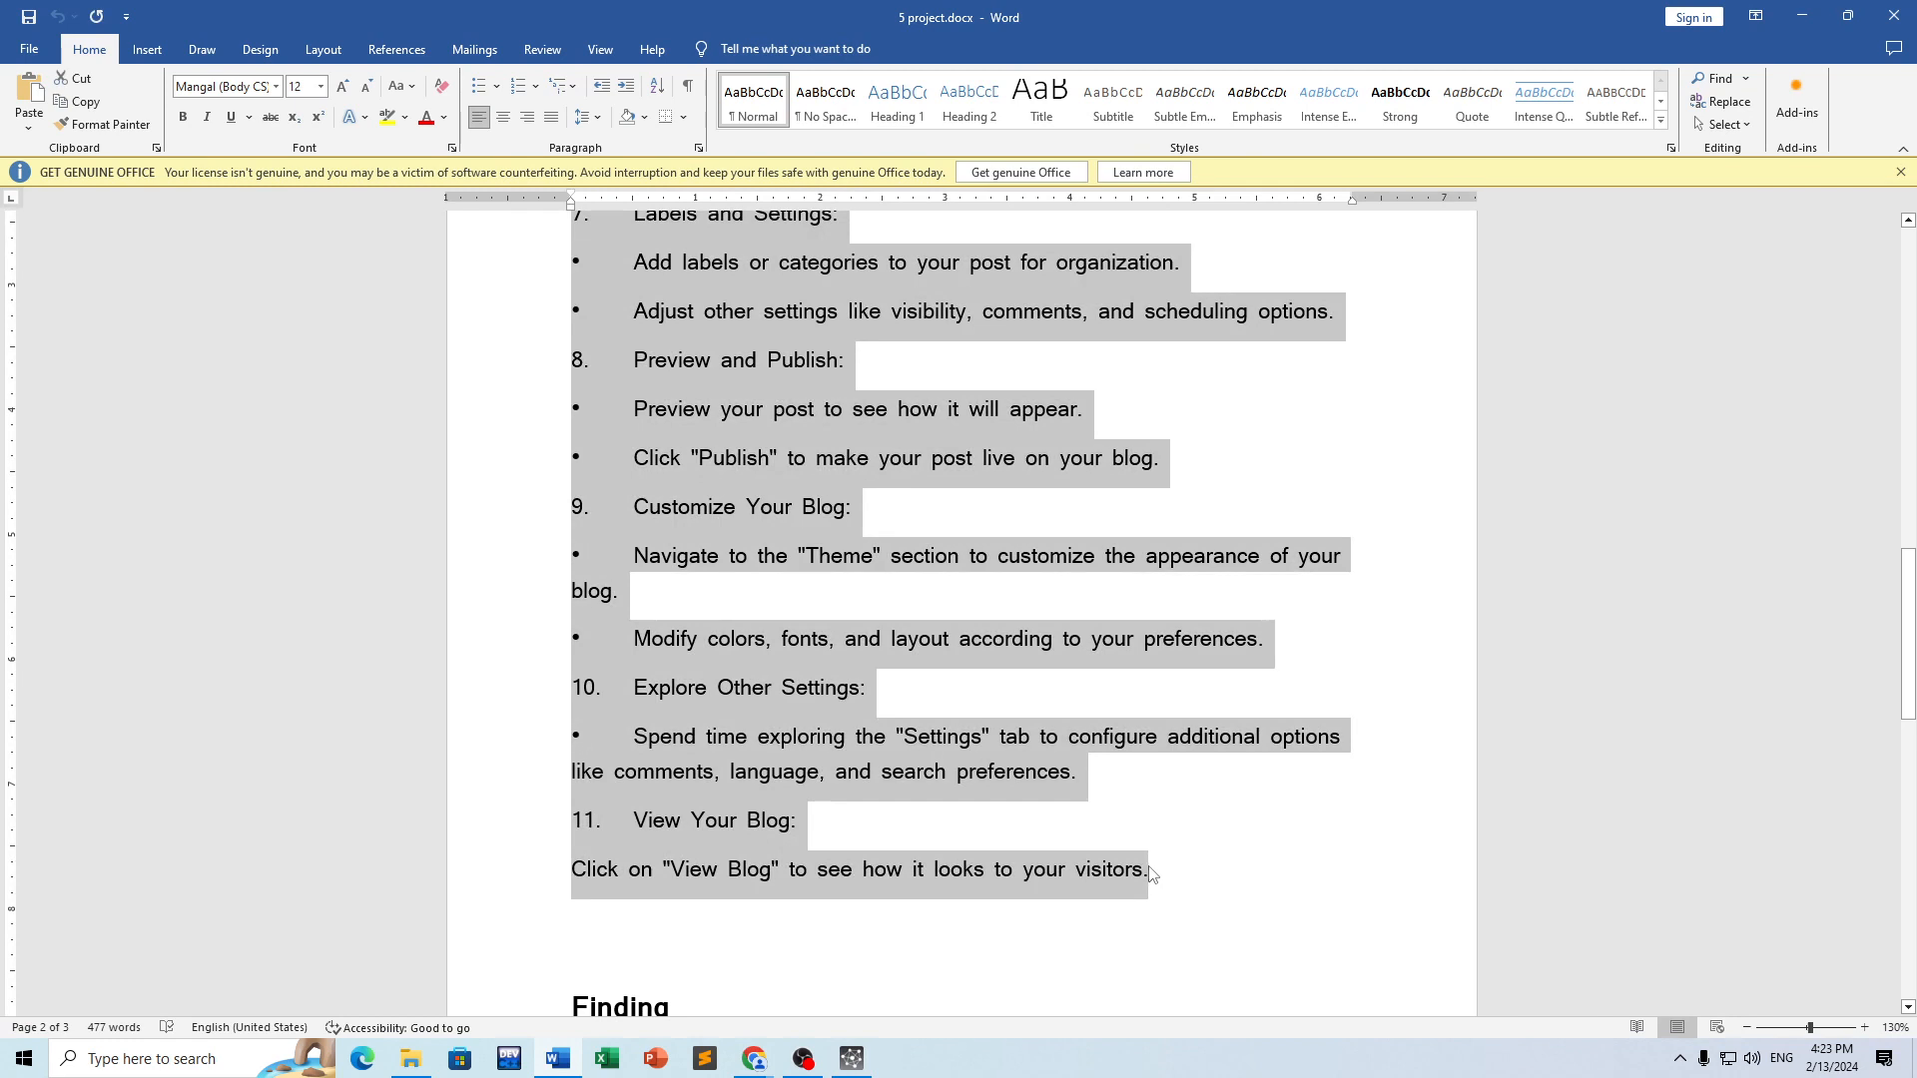
key(alt+Tab)
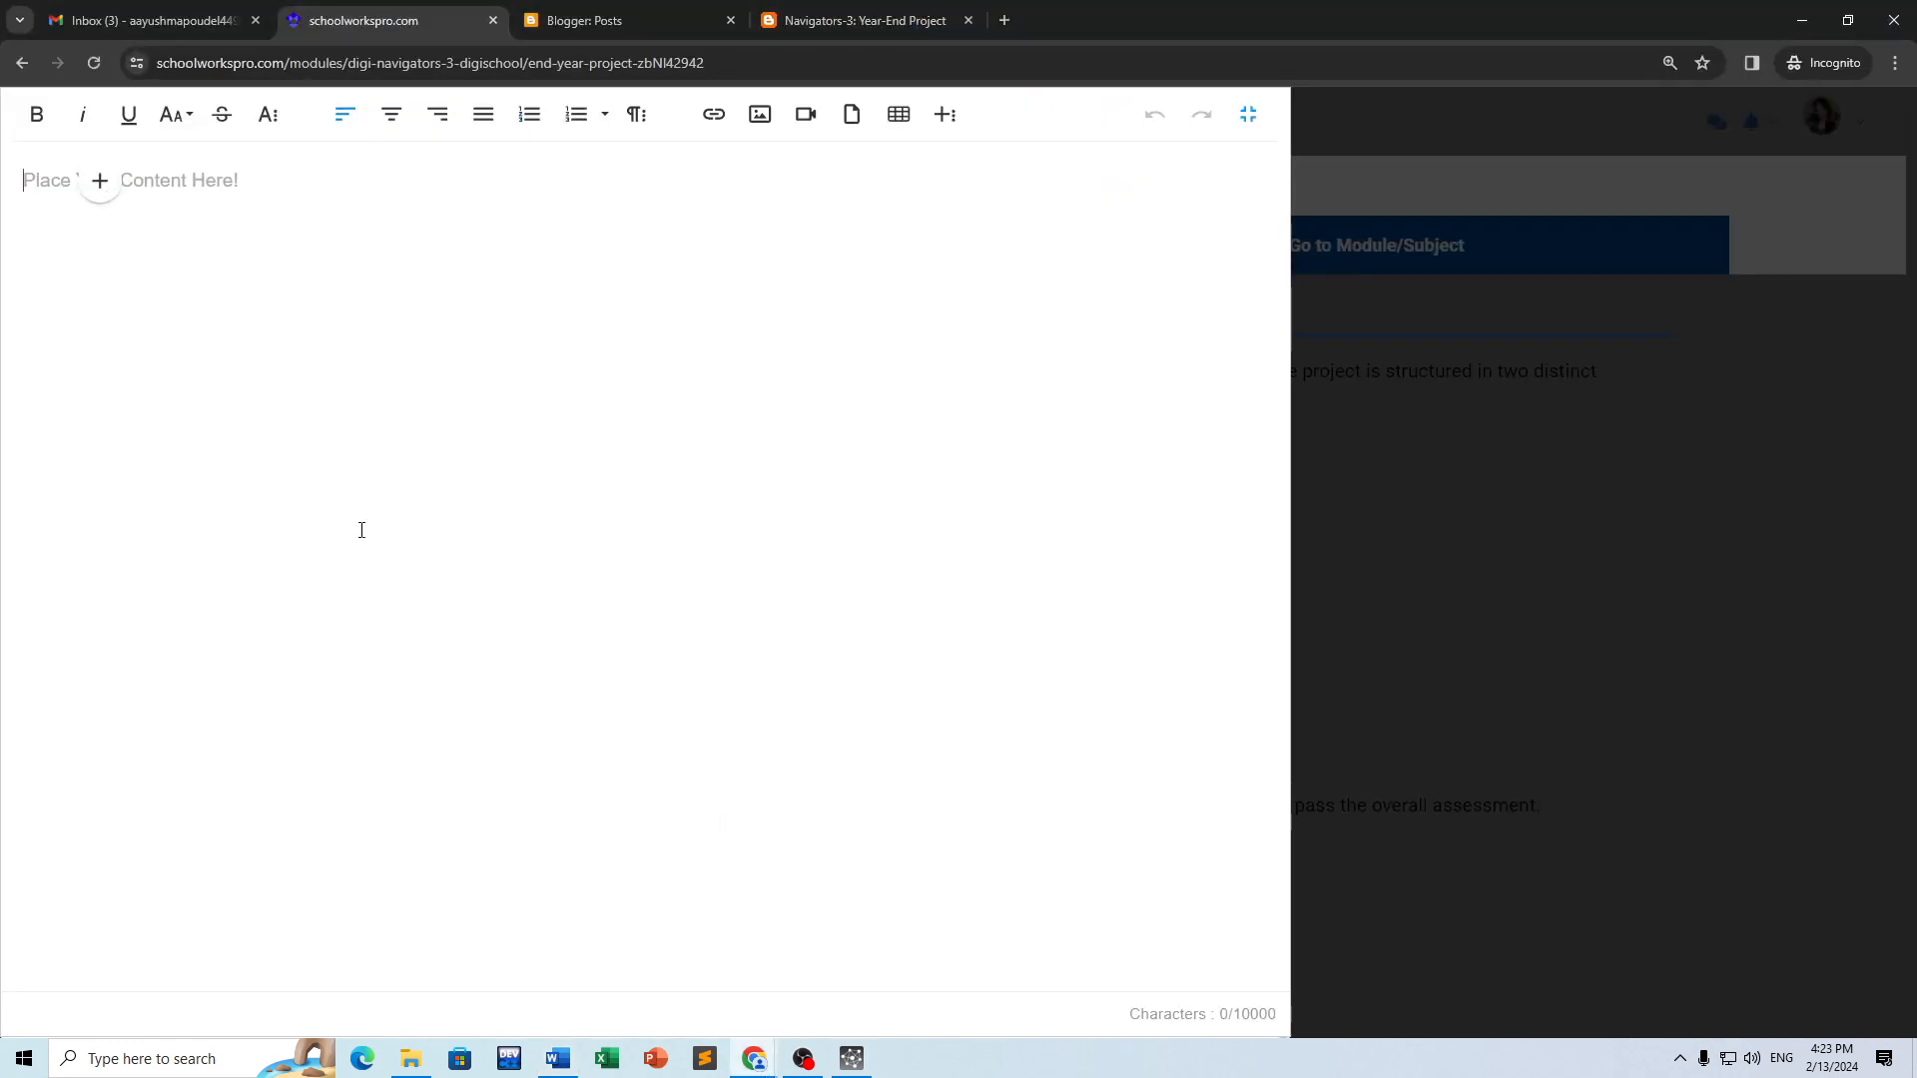
key(ctrl+v)
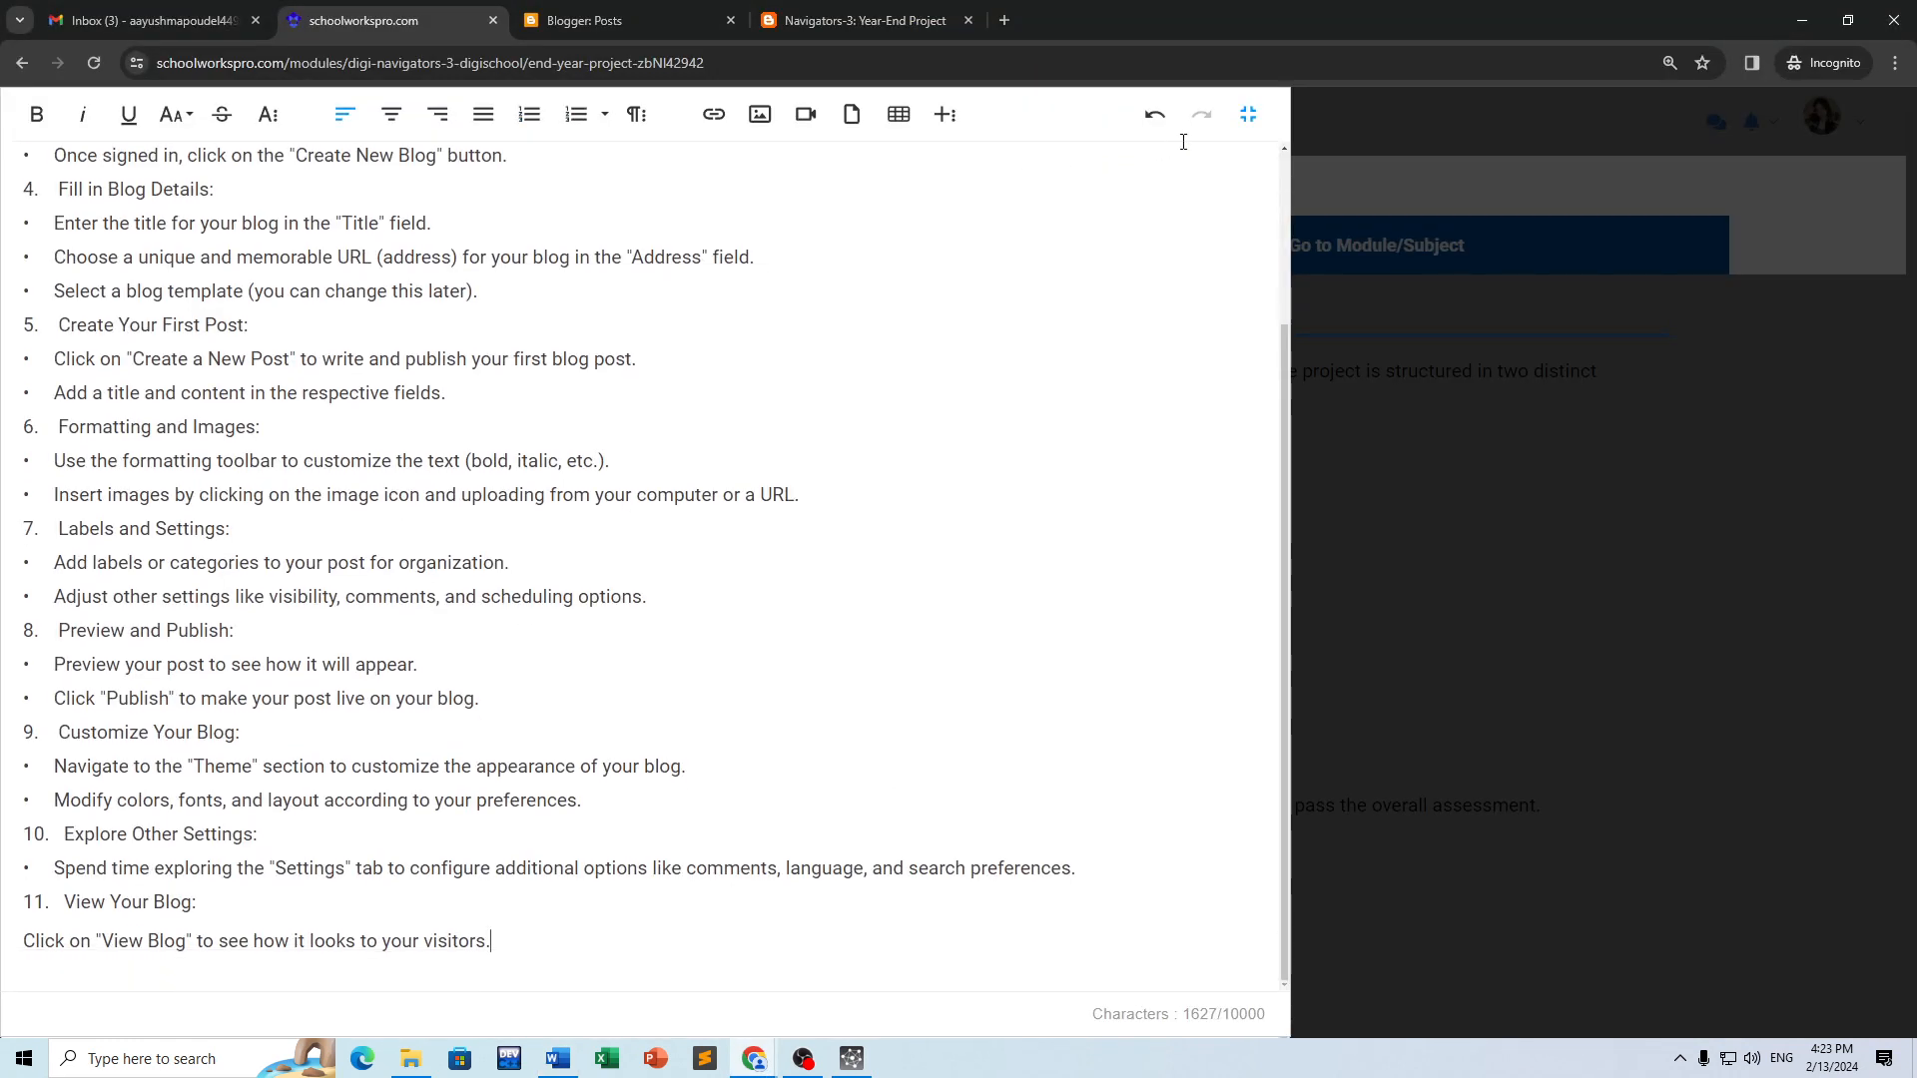
click(1249, 114)
Step: Copy the Finding section's introductory line and bullets from 5 project.docx into the Findings field of the submission form
scroll(852, 620, down, 5)
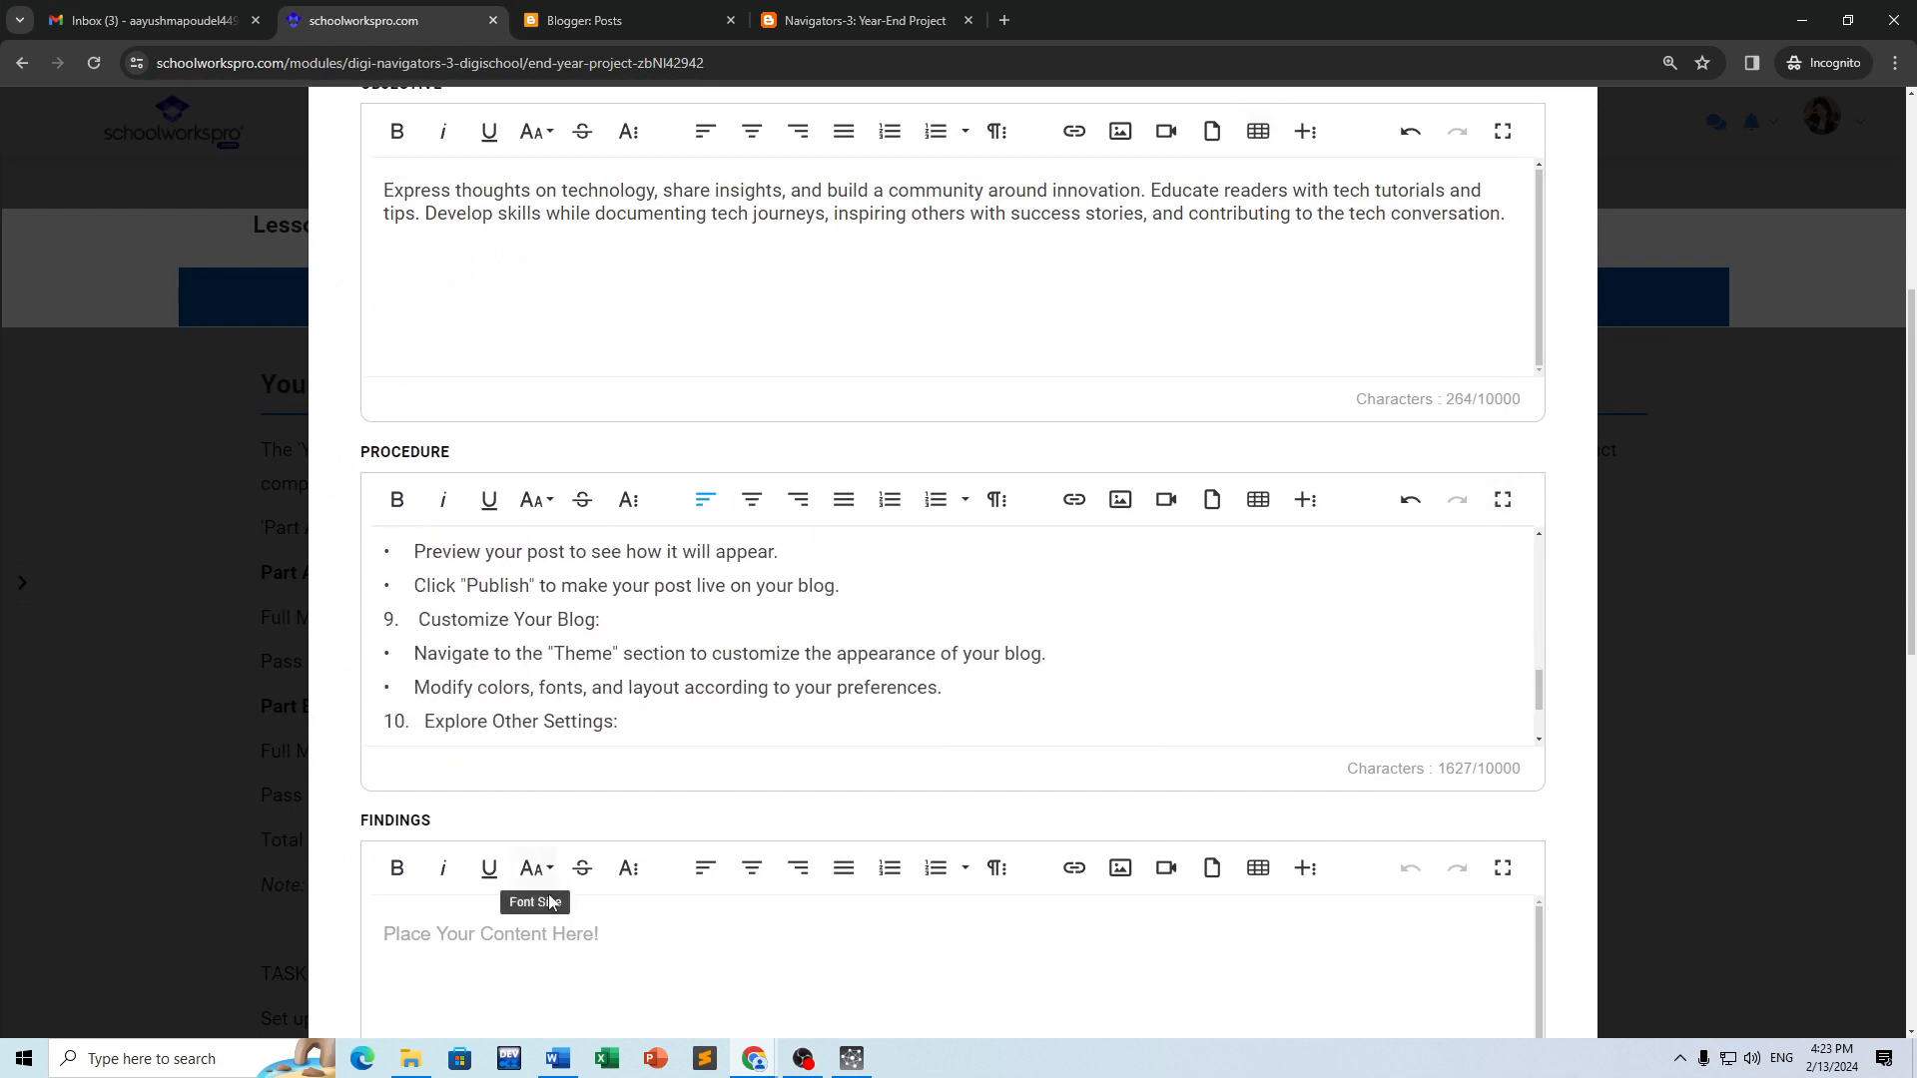
click(383, 933)
scroll(678, 630, down, 2)
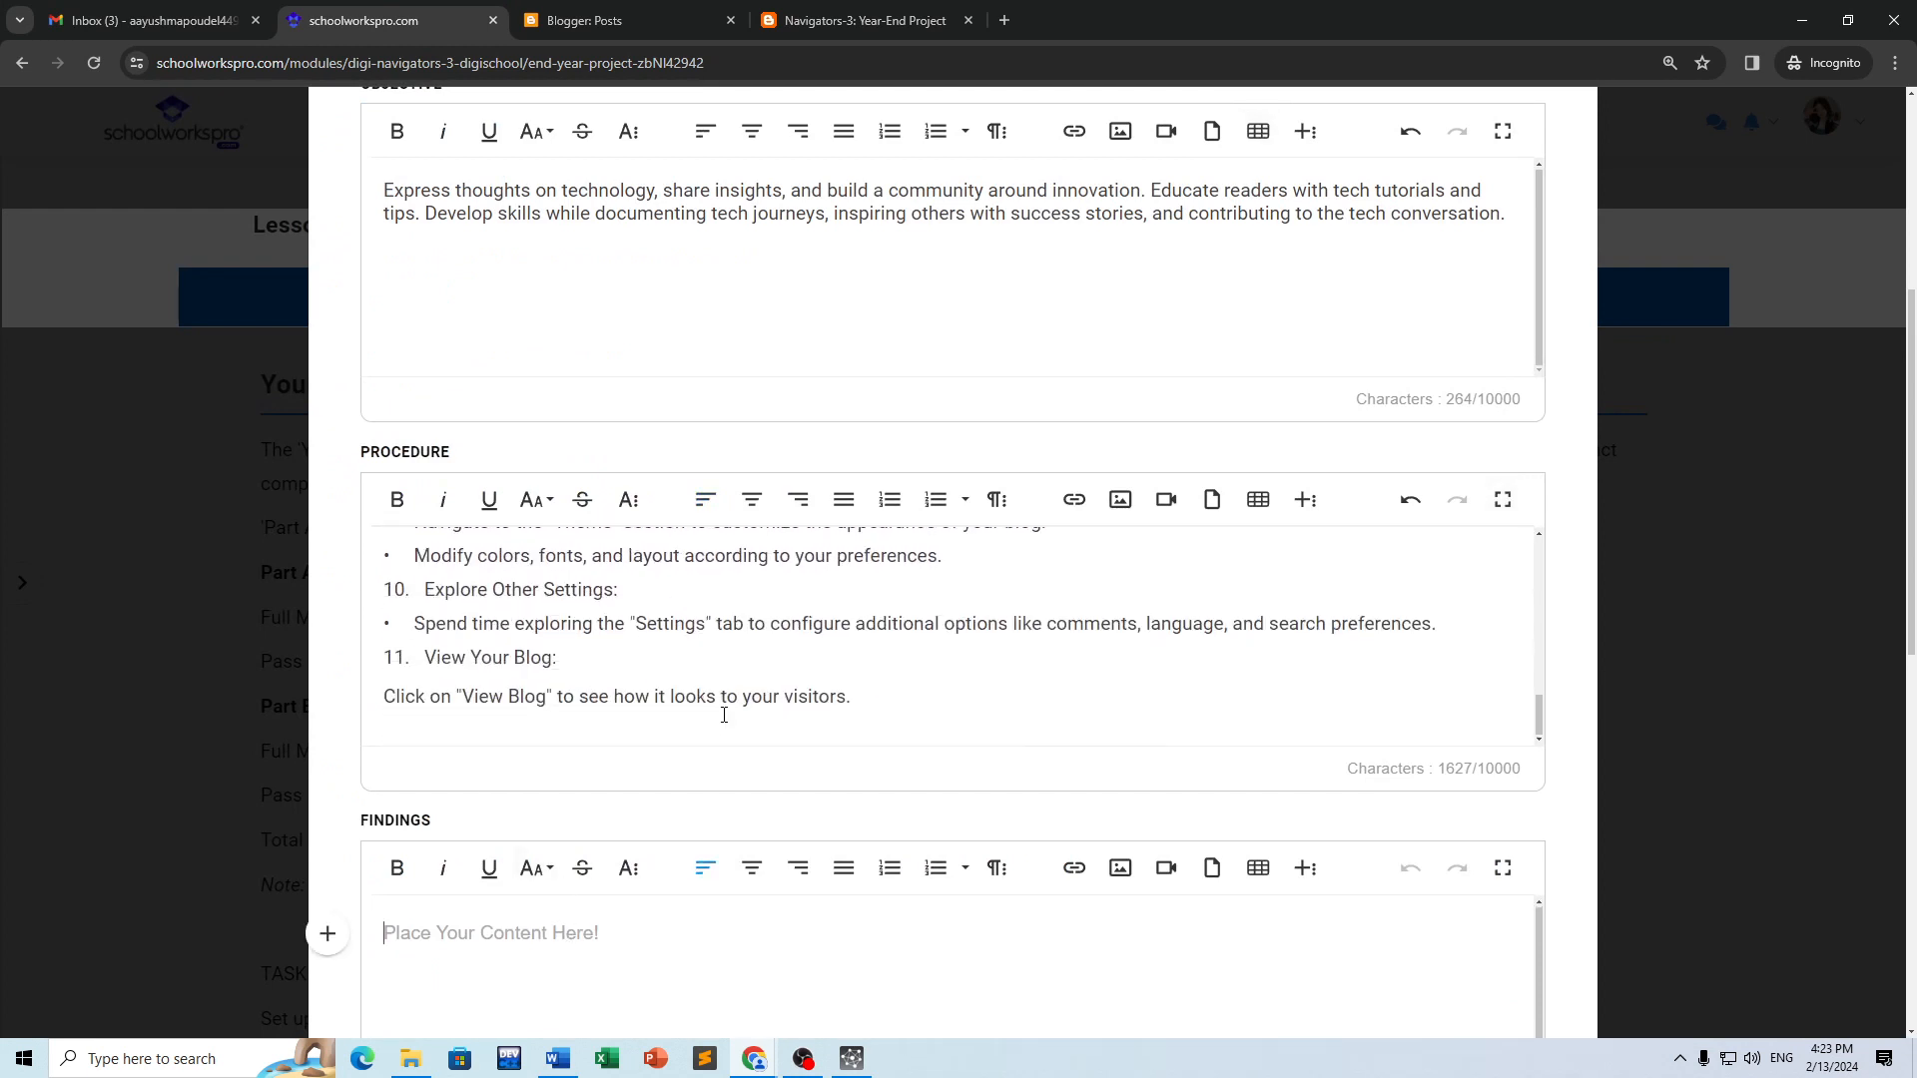
scroll(722, 718, down, 5)
key(alt+Tab)
scroll(829, 663, down, 3)
scroll(821, 703, down, 2)
click(565, 588)
shift+click(878, 796)
key(ctrl+c)
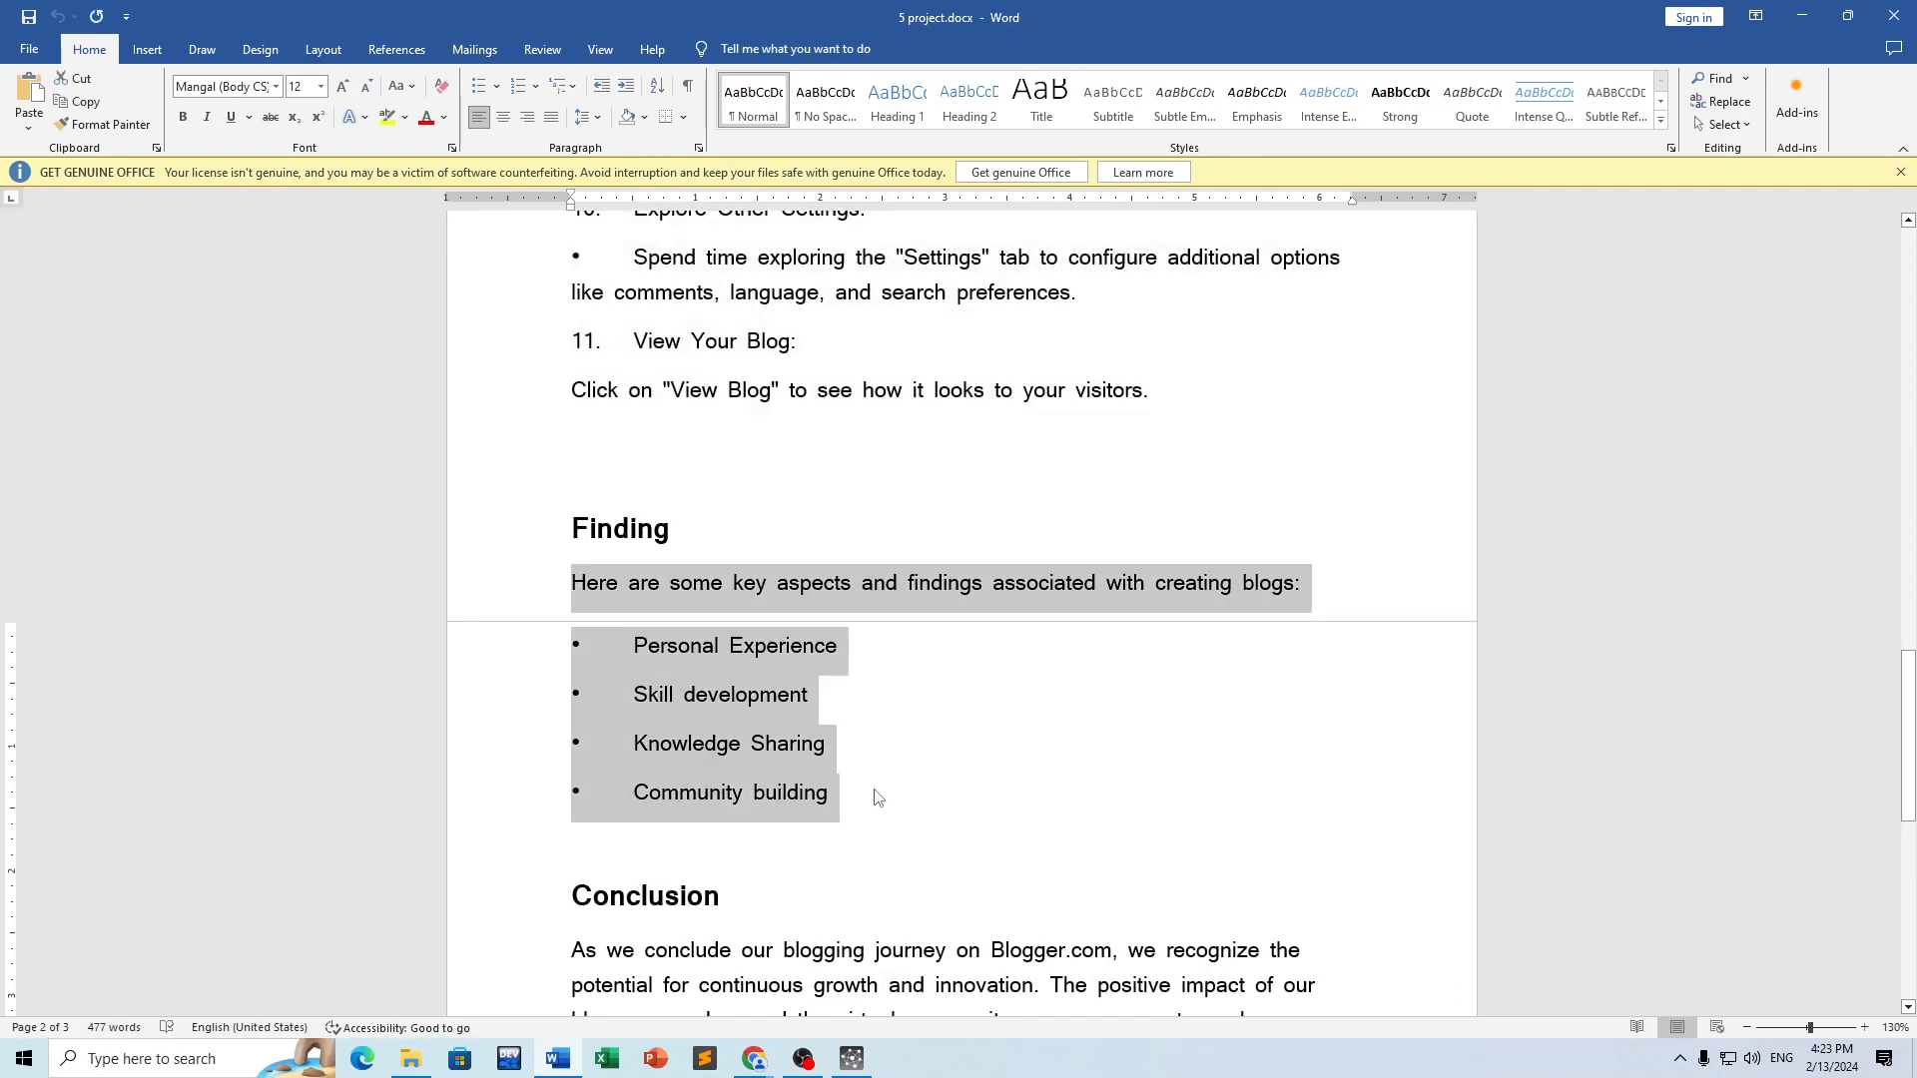
key(alt+Tab)
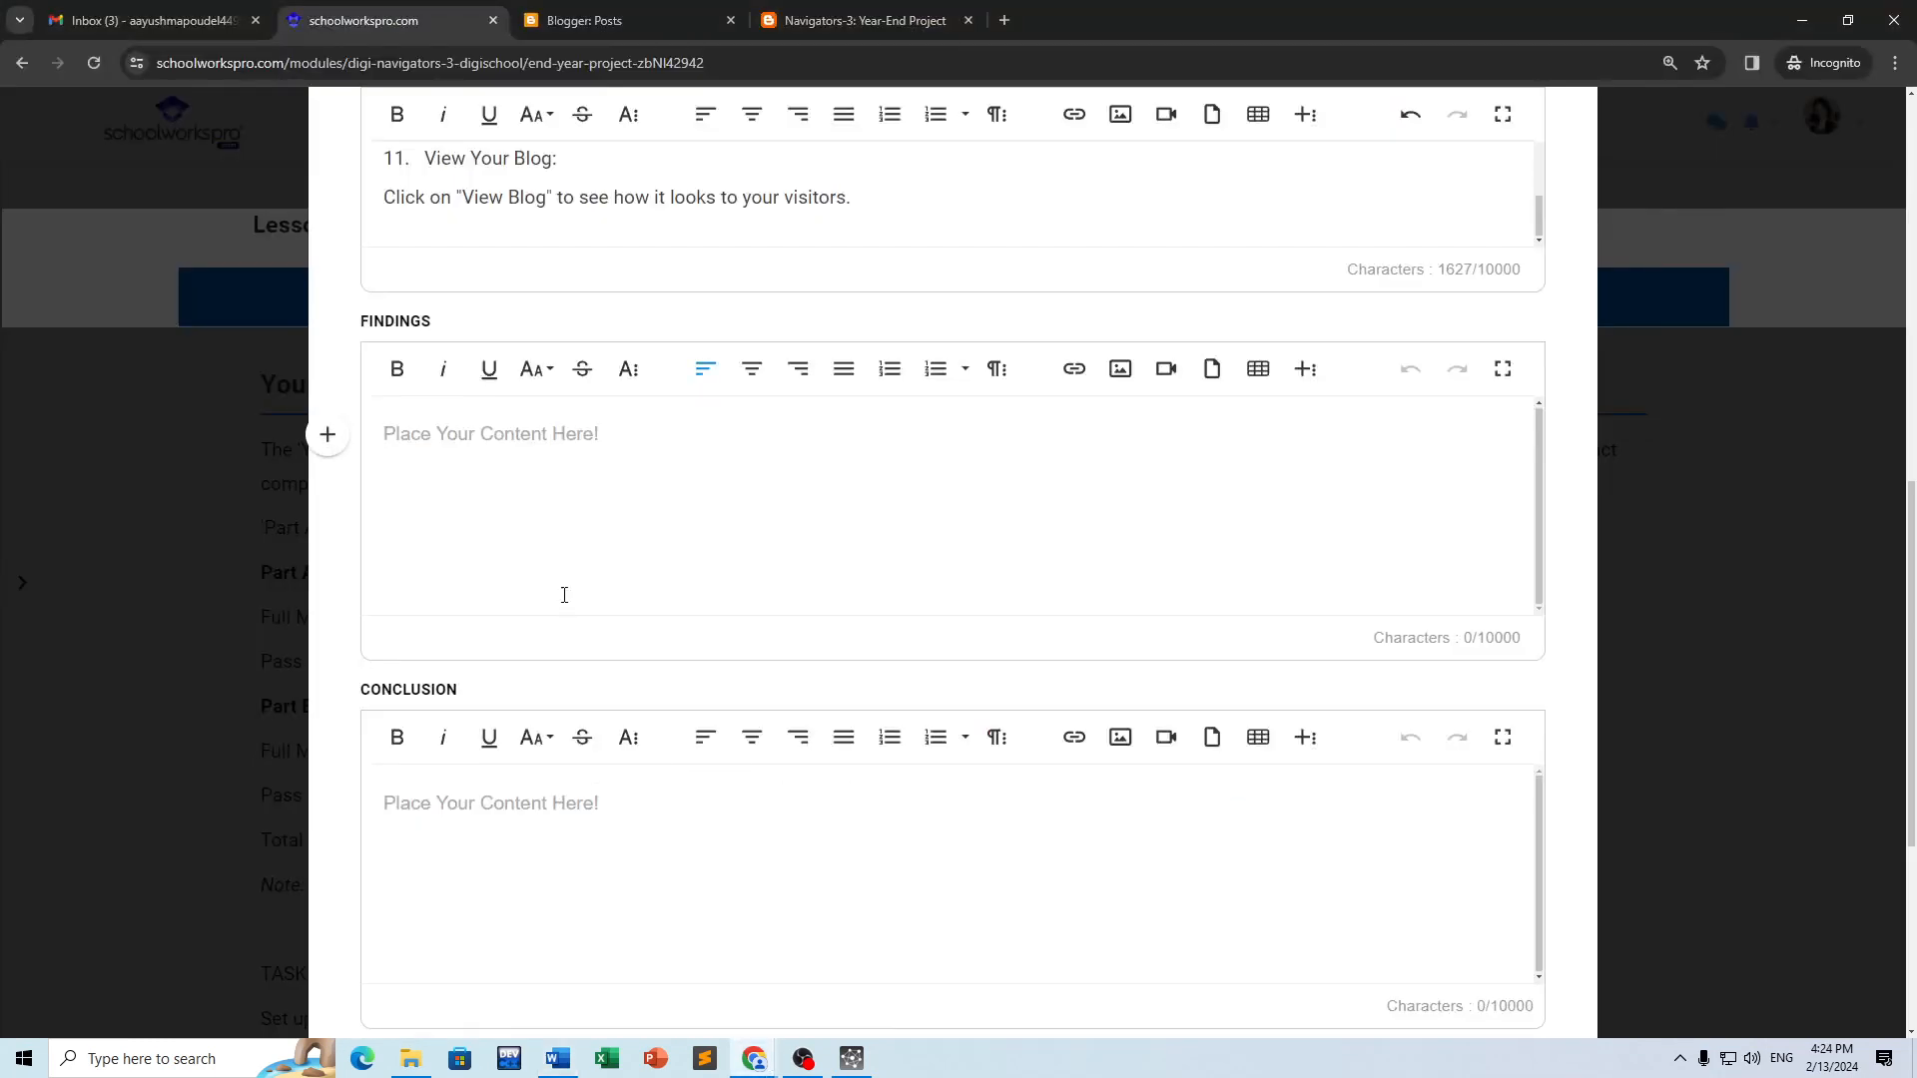
key(ctrl+v)
Step: Copy both Conclusion paragraphs from 5 project.docx into the Conclusion field and submit the completed task form
scroll(574, 559, down, 5)
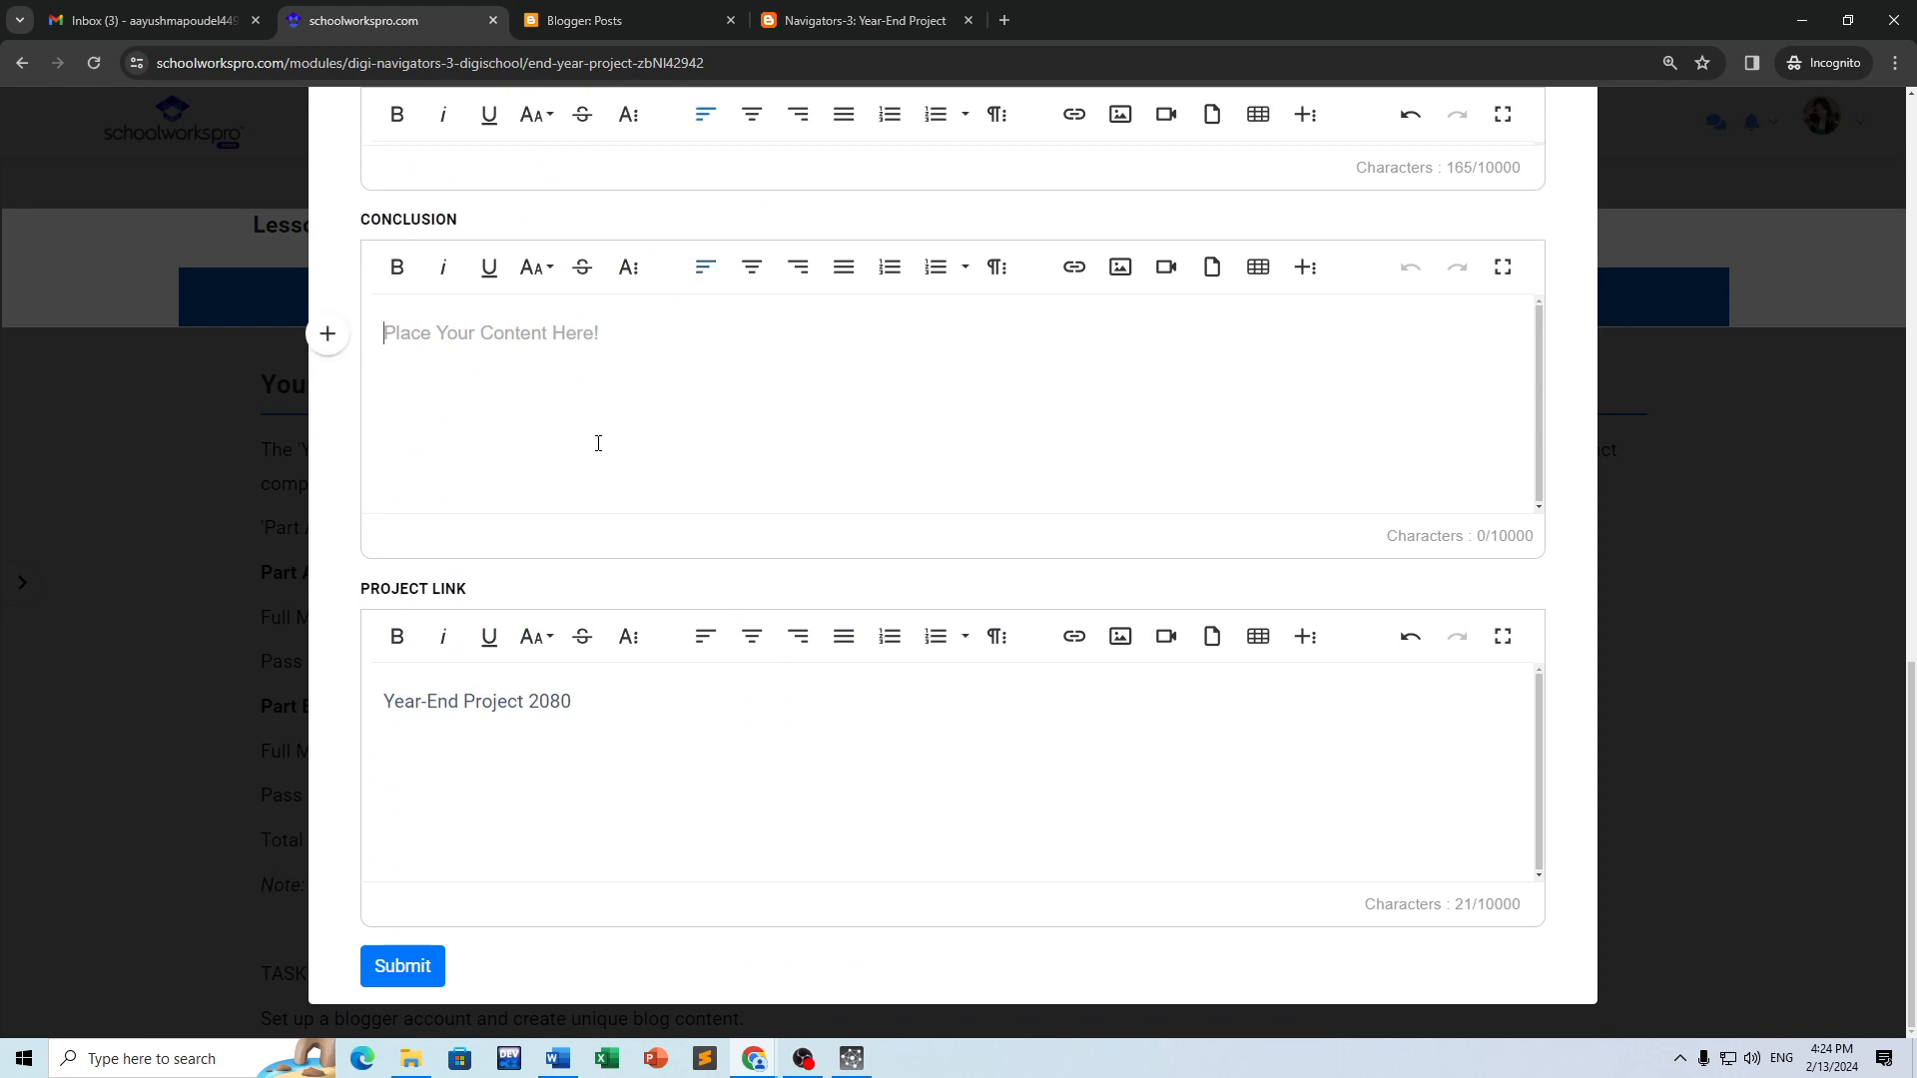
key(alt+Tab)
scroll(959, 599, down, 3)
click(572, 647)
scroll(1195, 705, down, 1)
scroll(1195, 705, down, 2)
shift+click(1251, 705)
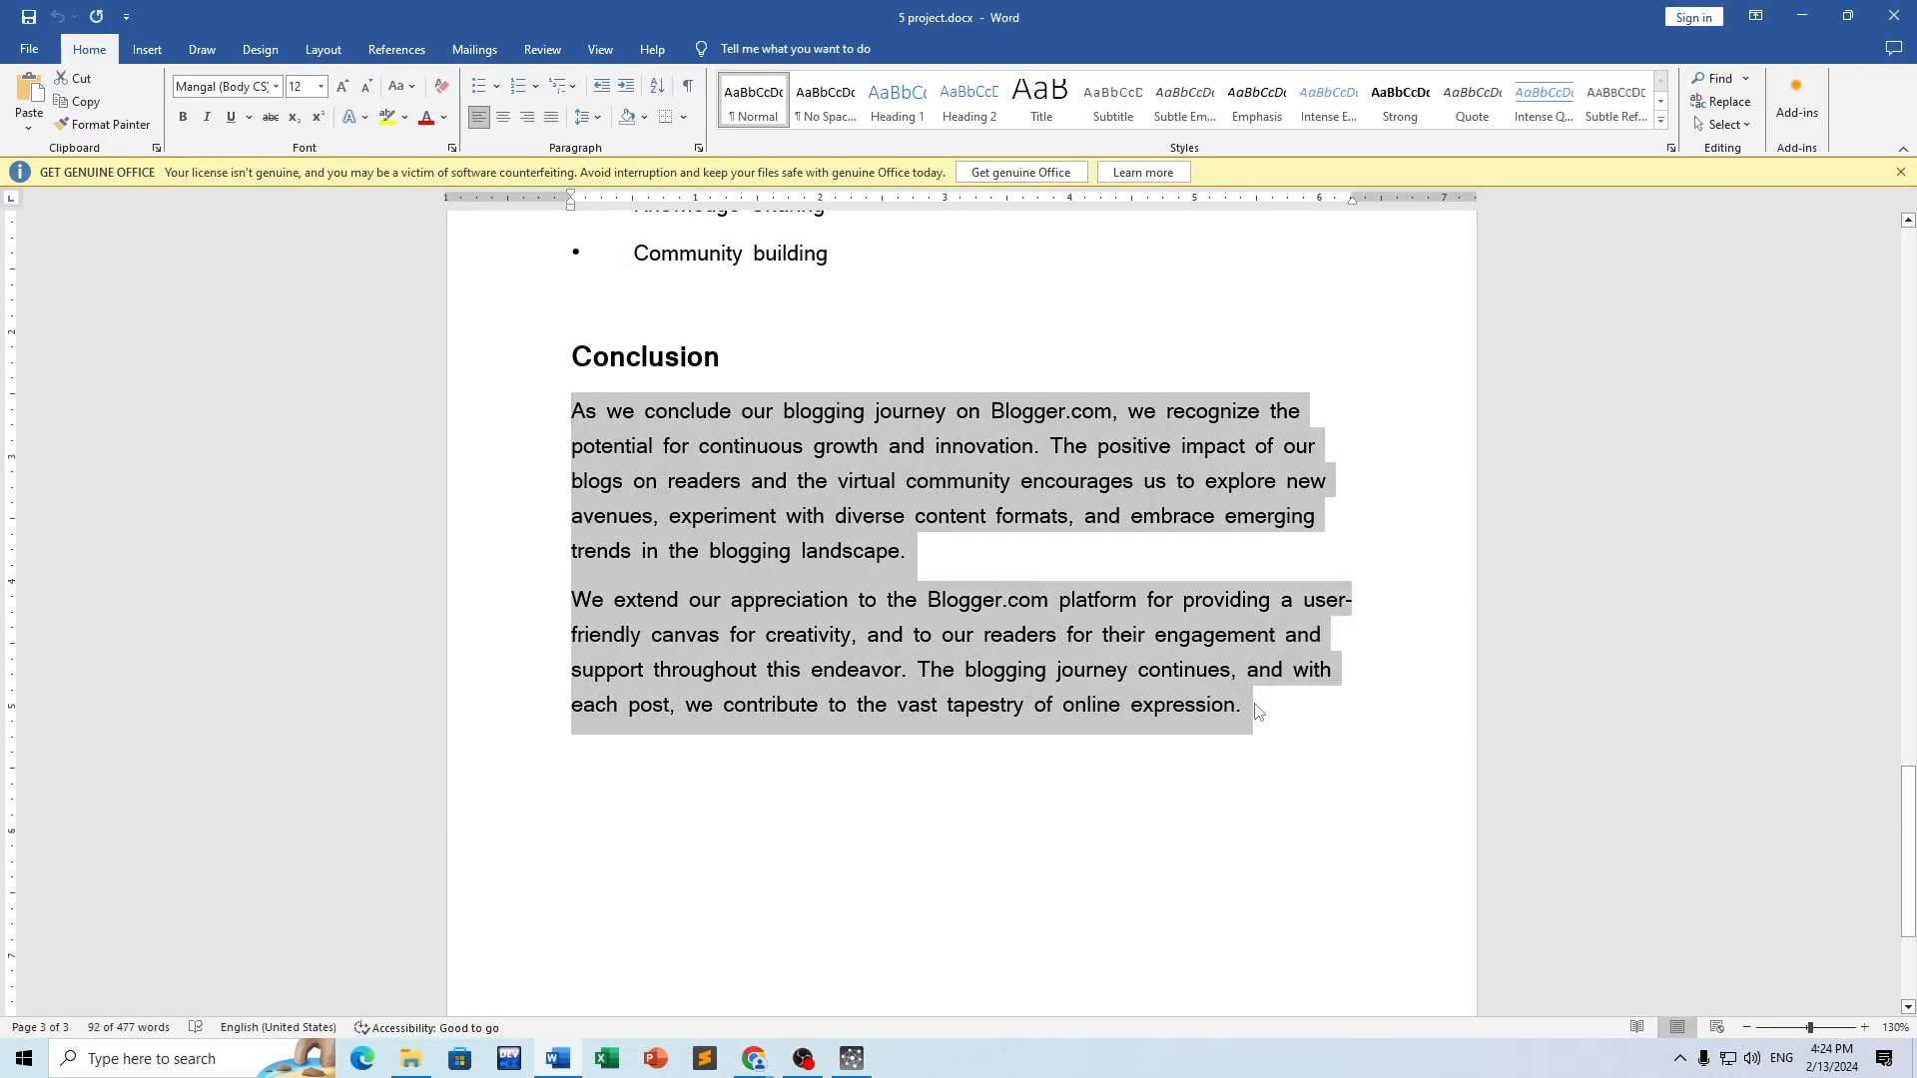
key(ctrl+c)
key(alt+Tab)
key(ctrl+v)
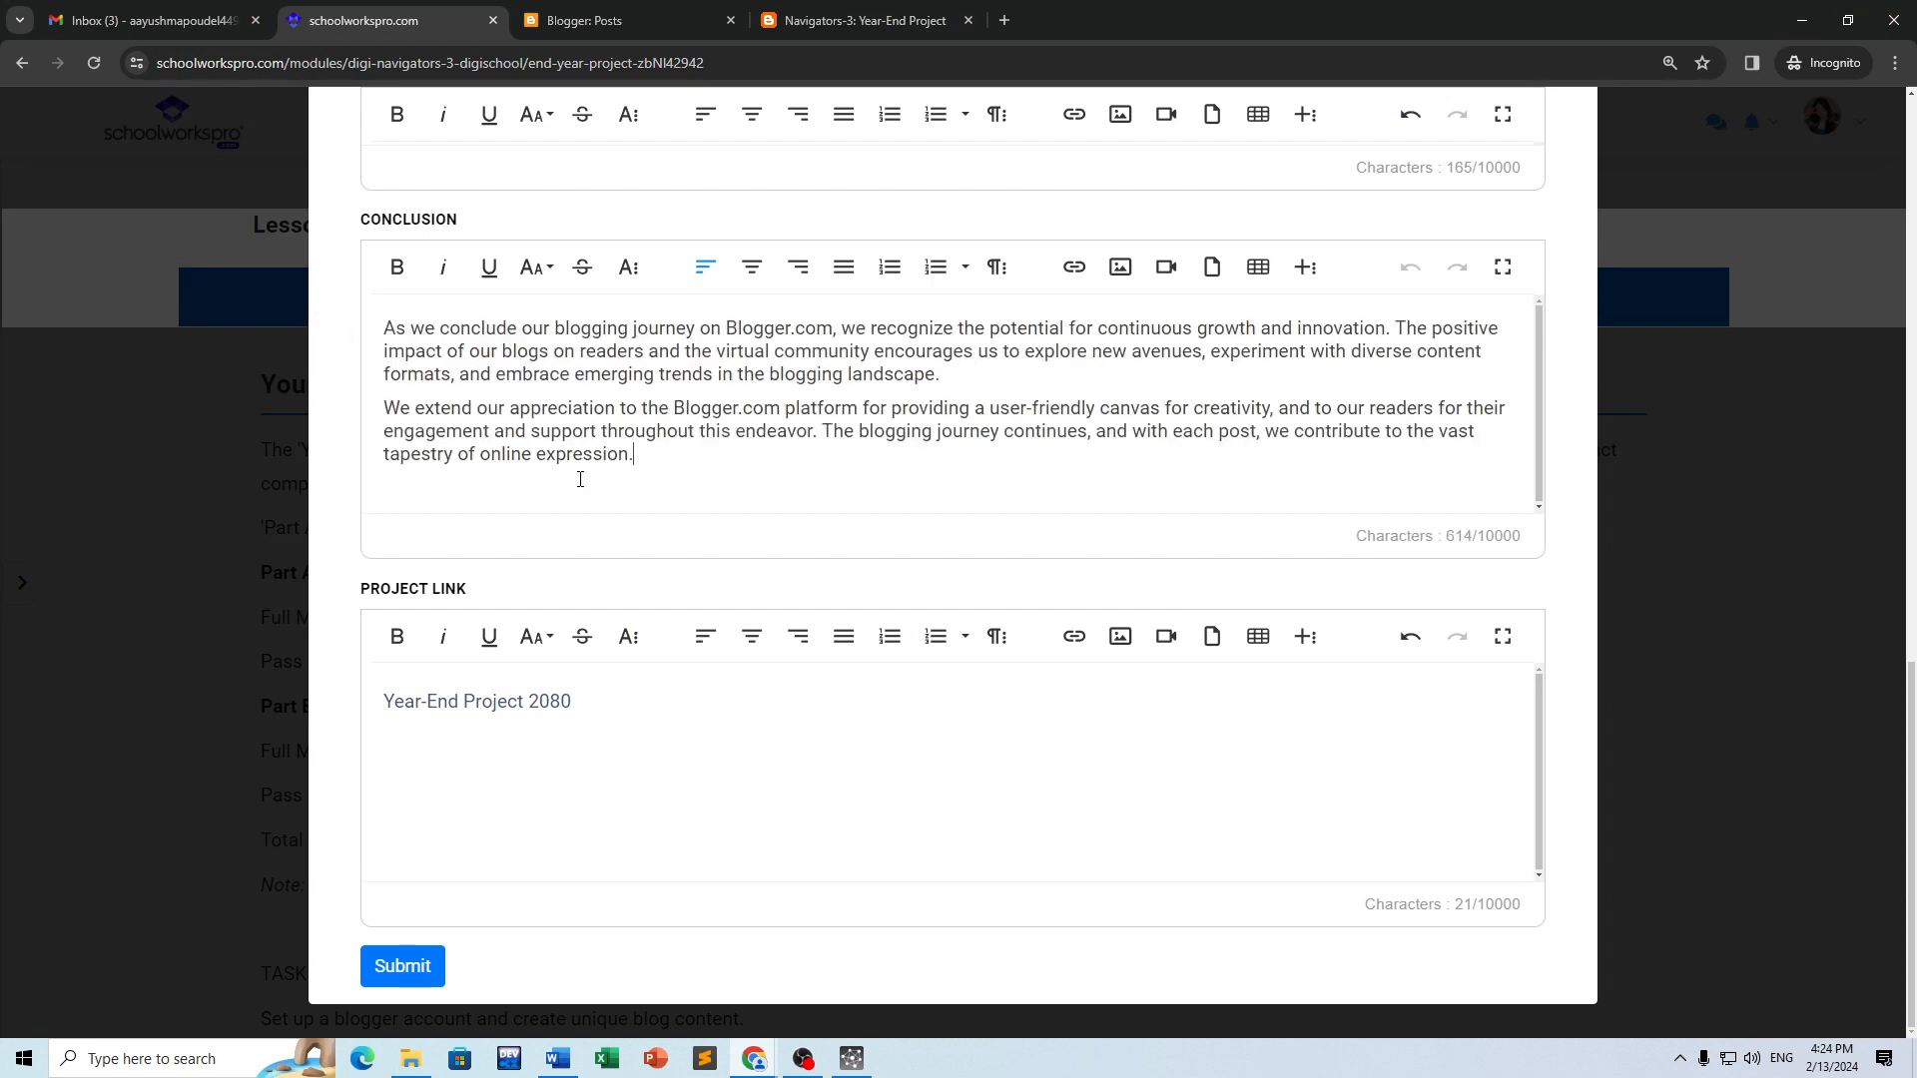
click(599, 716)
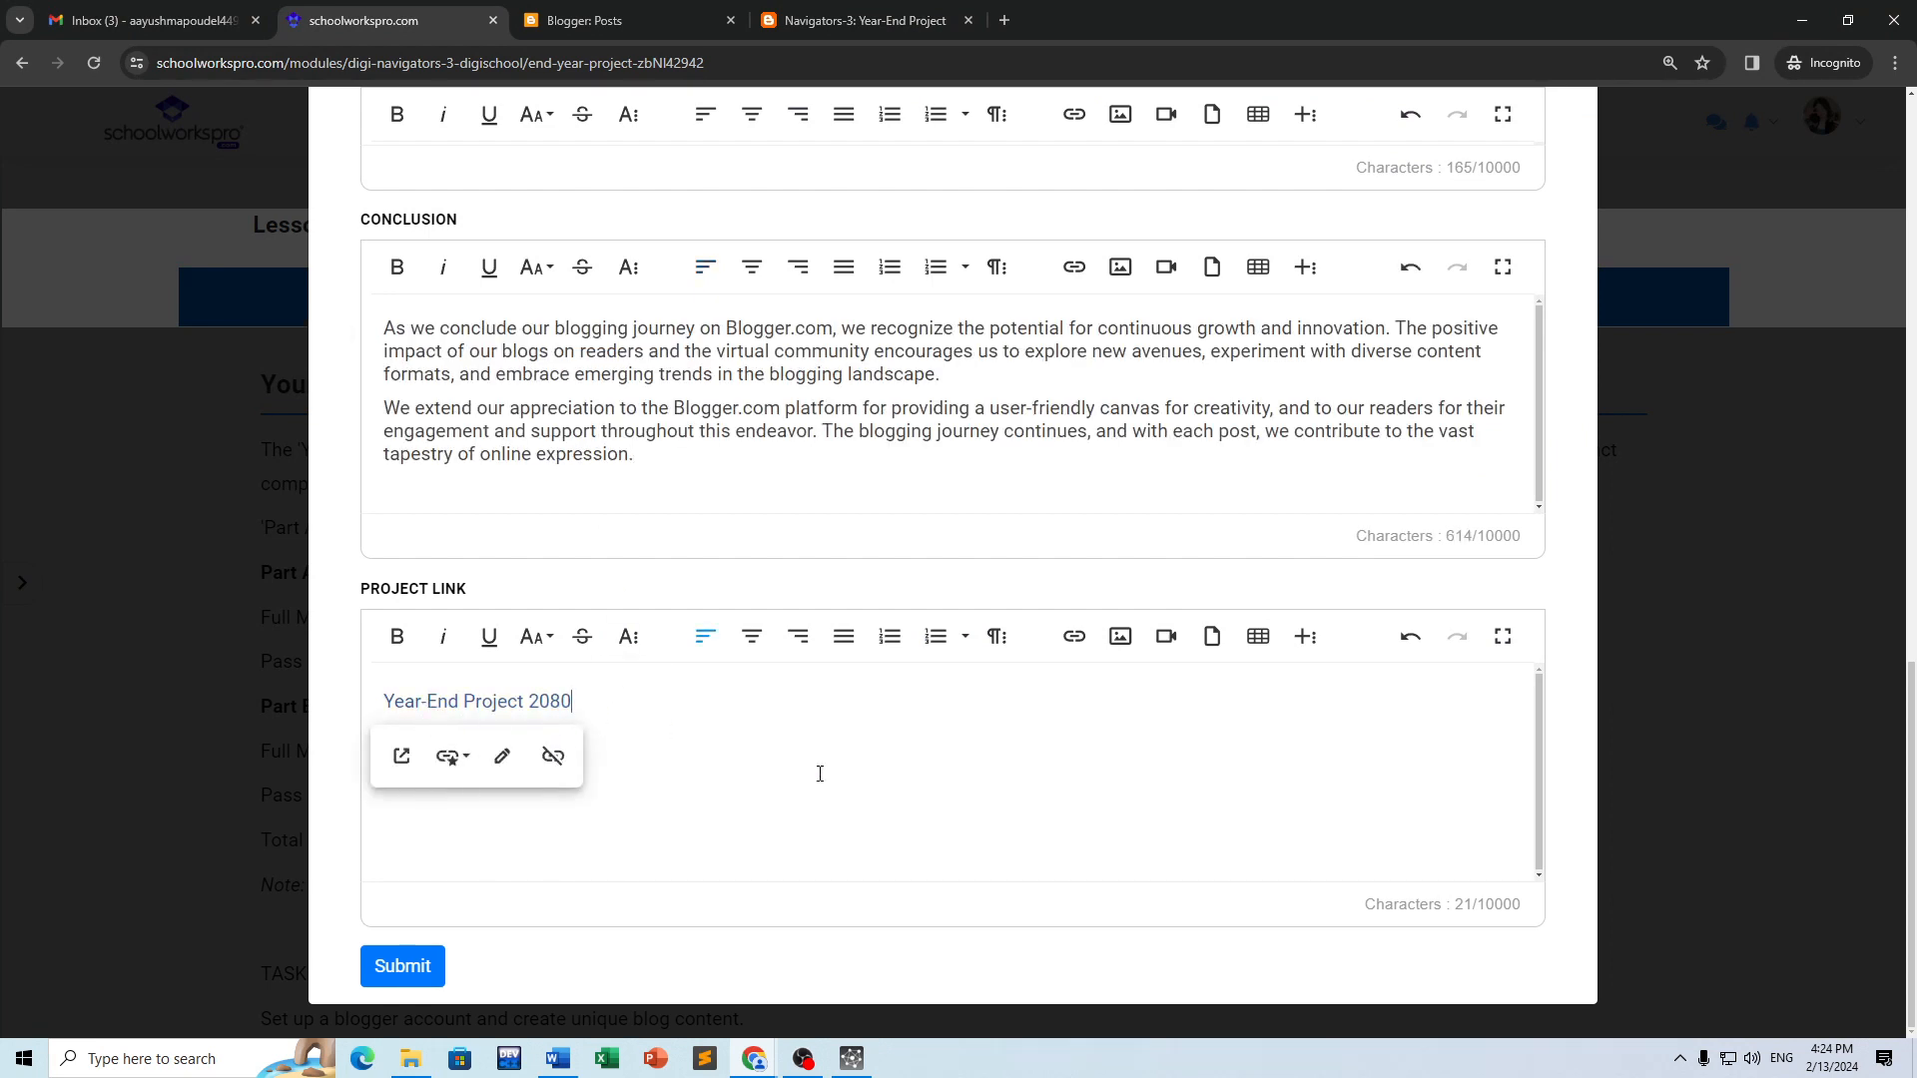
click(432, 967)
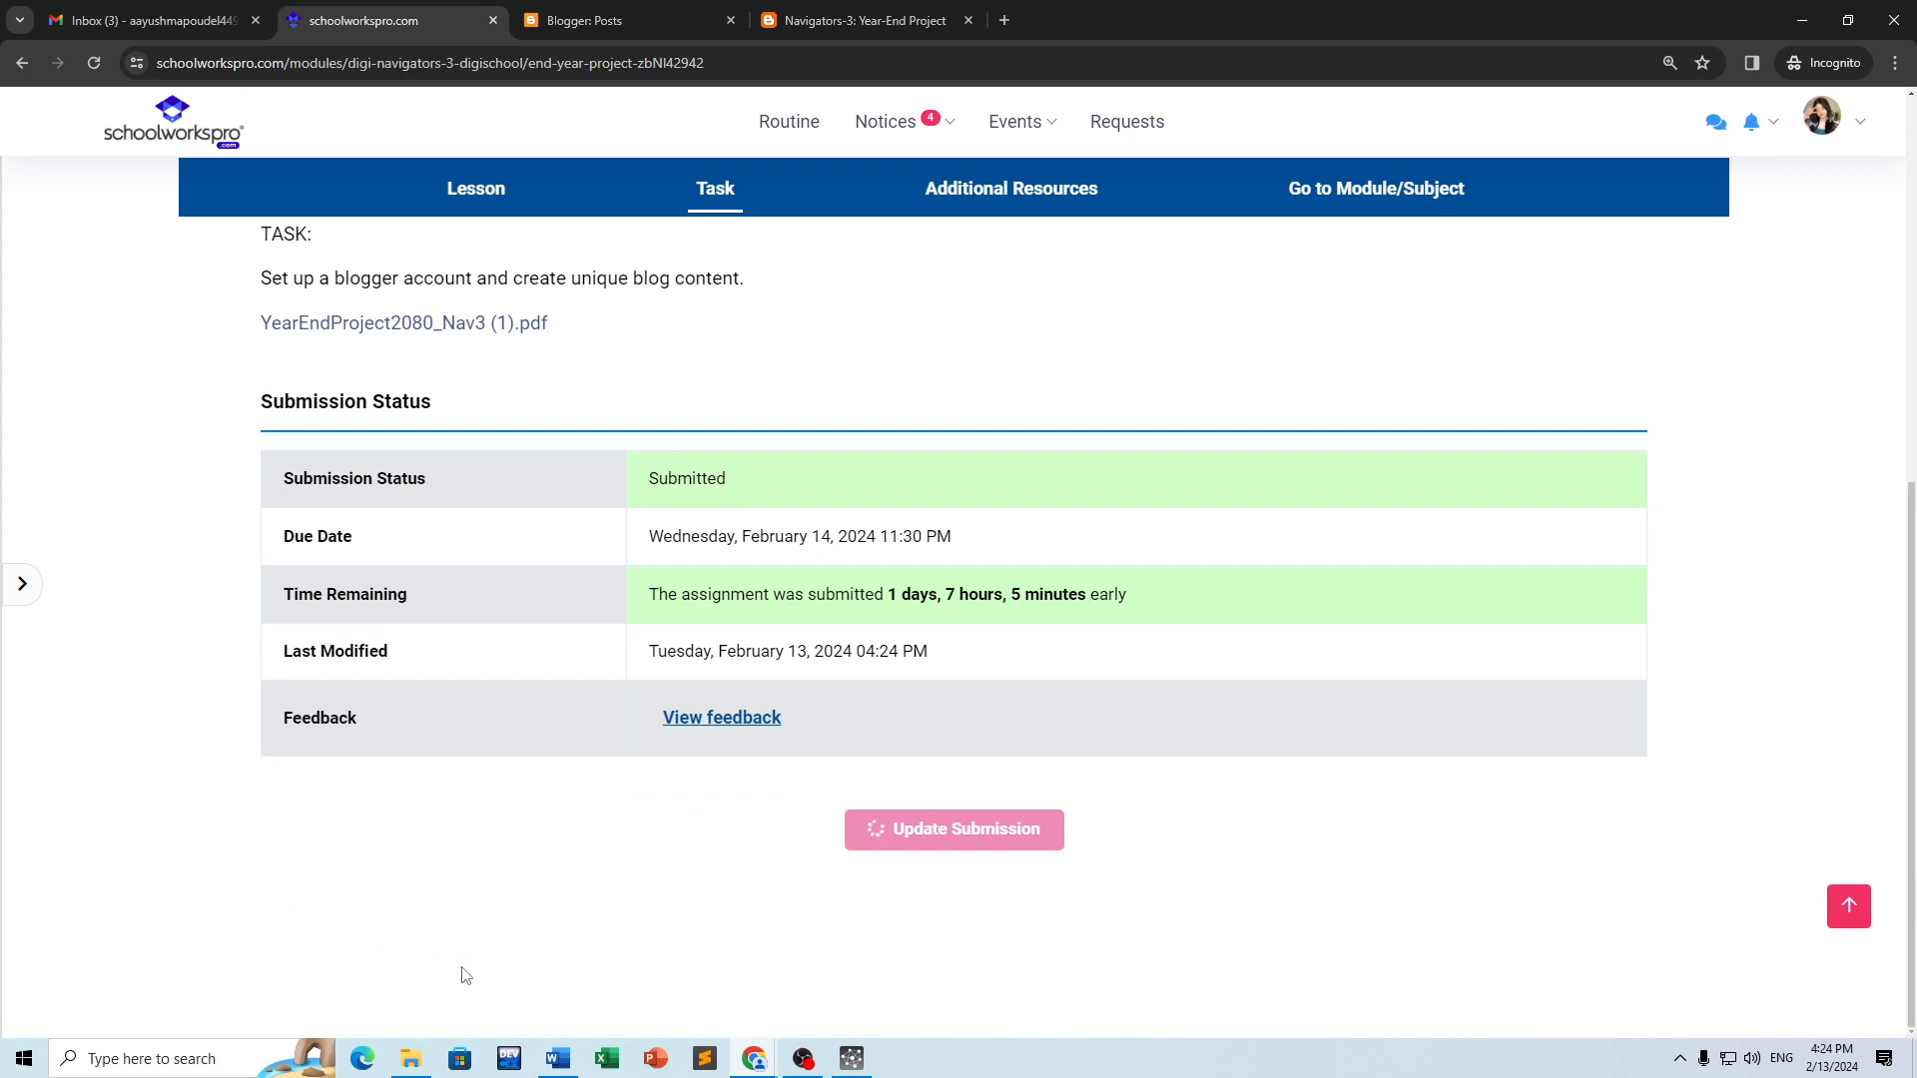
Step: Switch to the Blogger posts list and open the Bluetooth Technology draft labelled IoT, bluetooth and technology
click(585, 20)
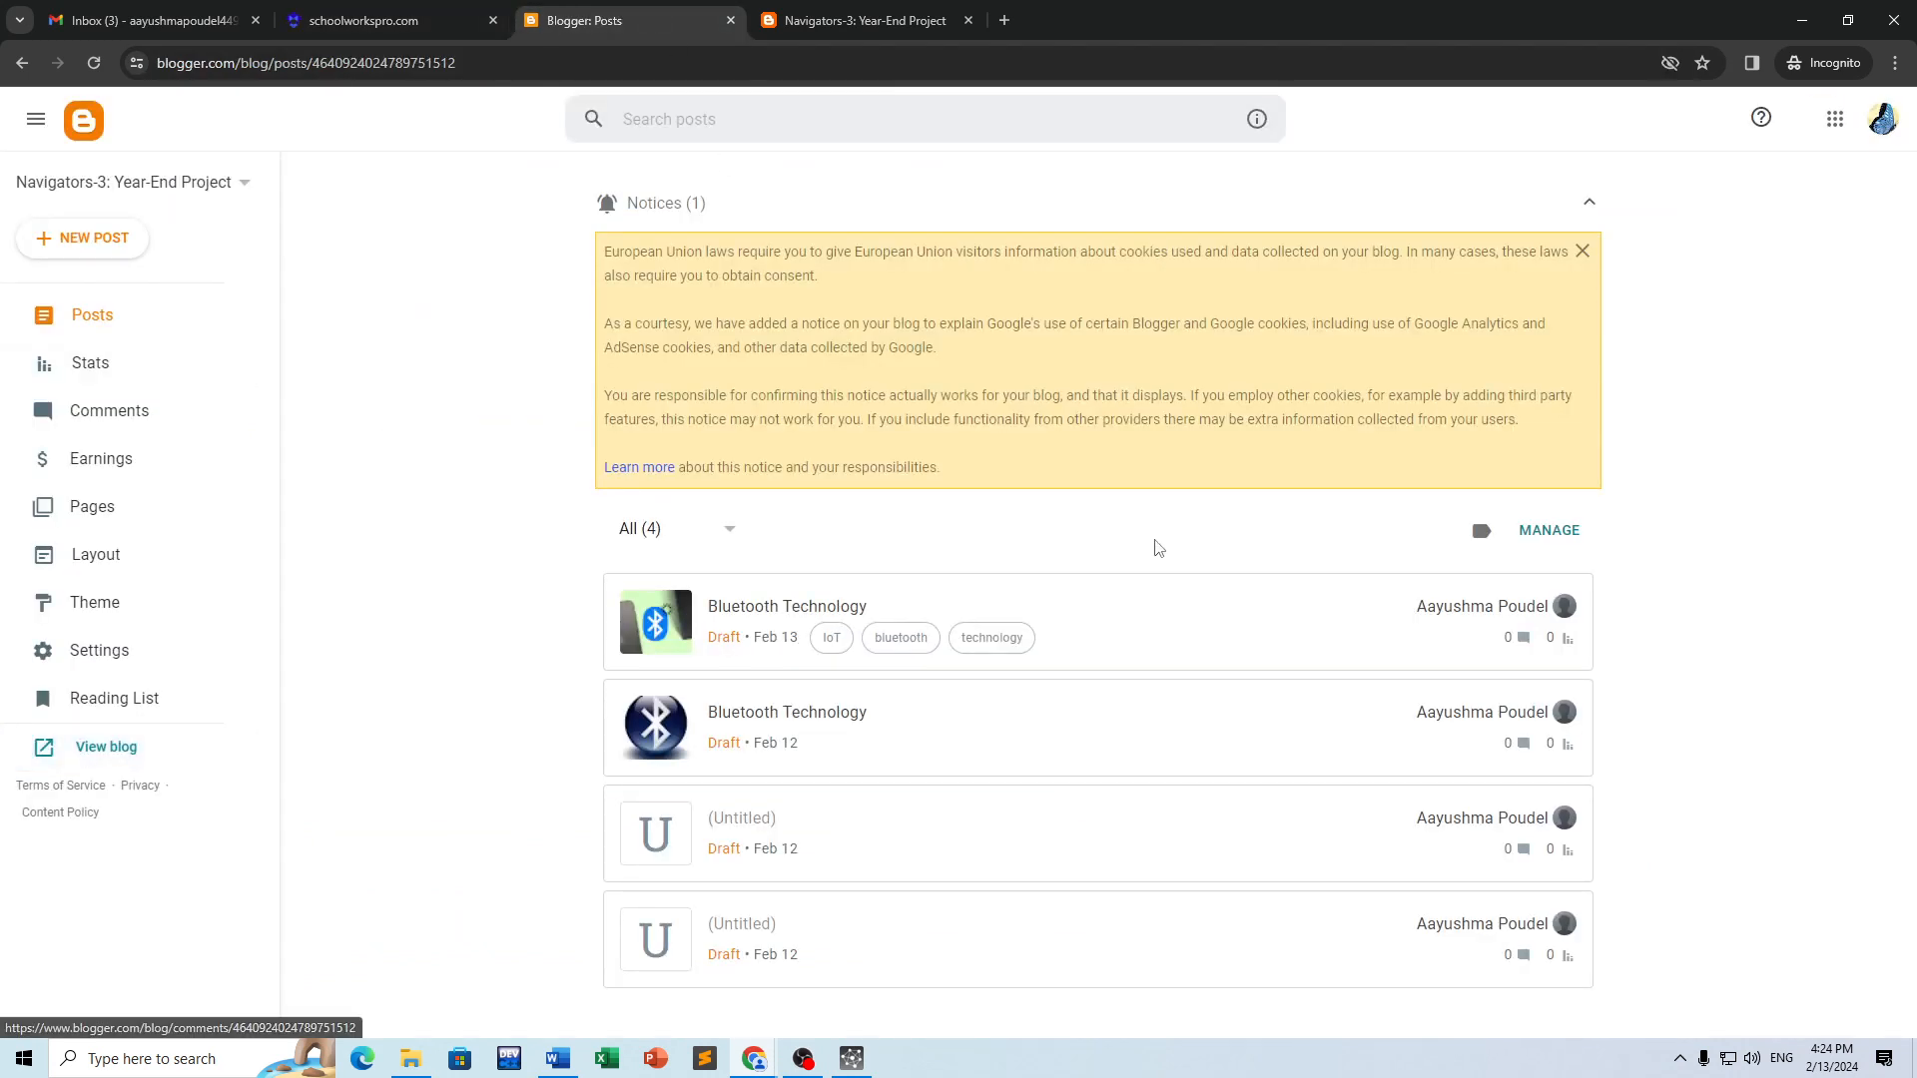
click(1161, 630)
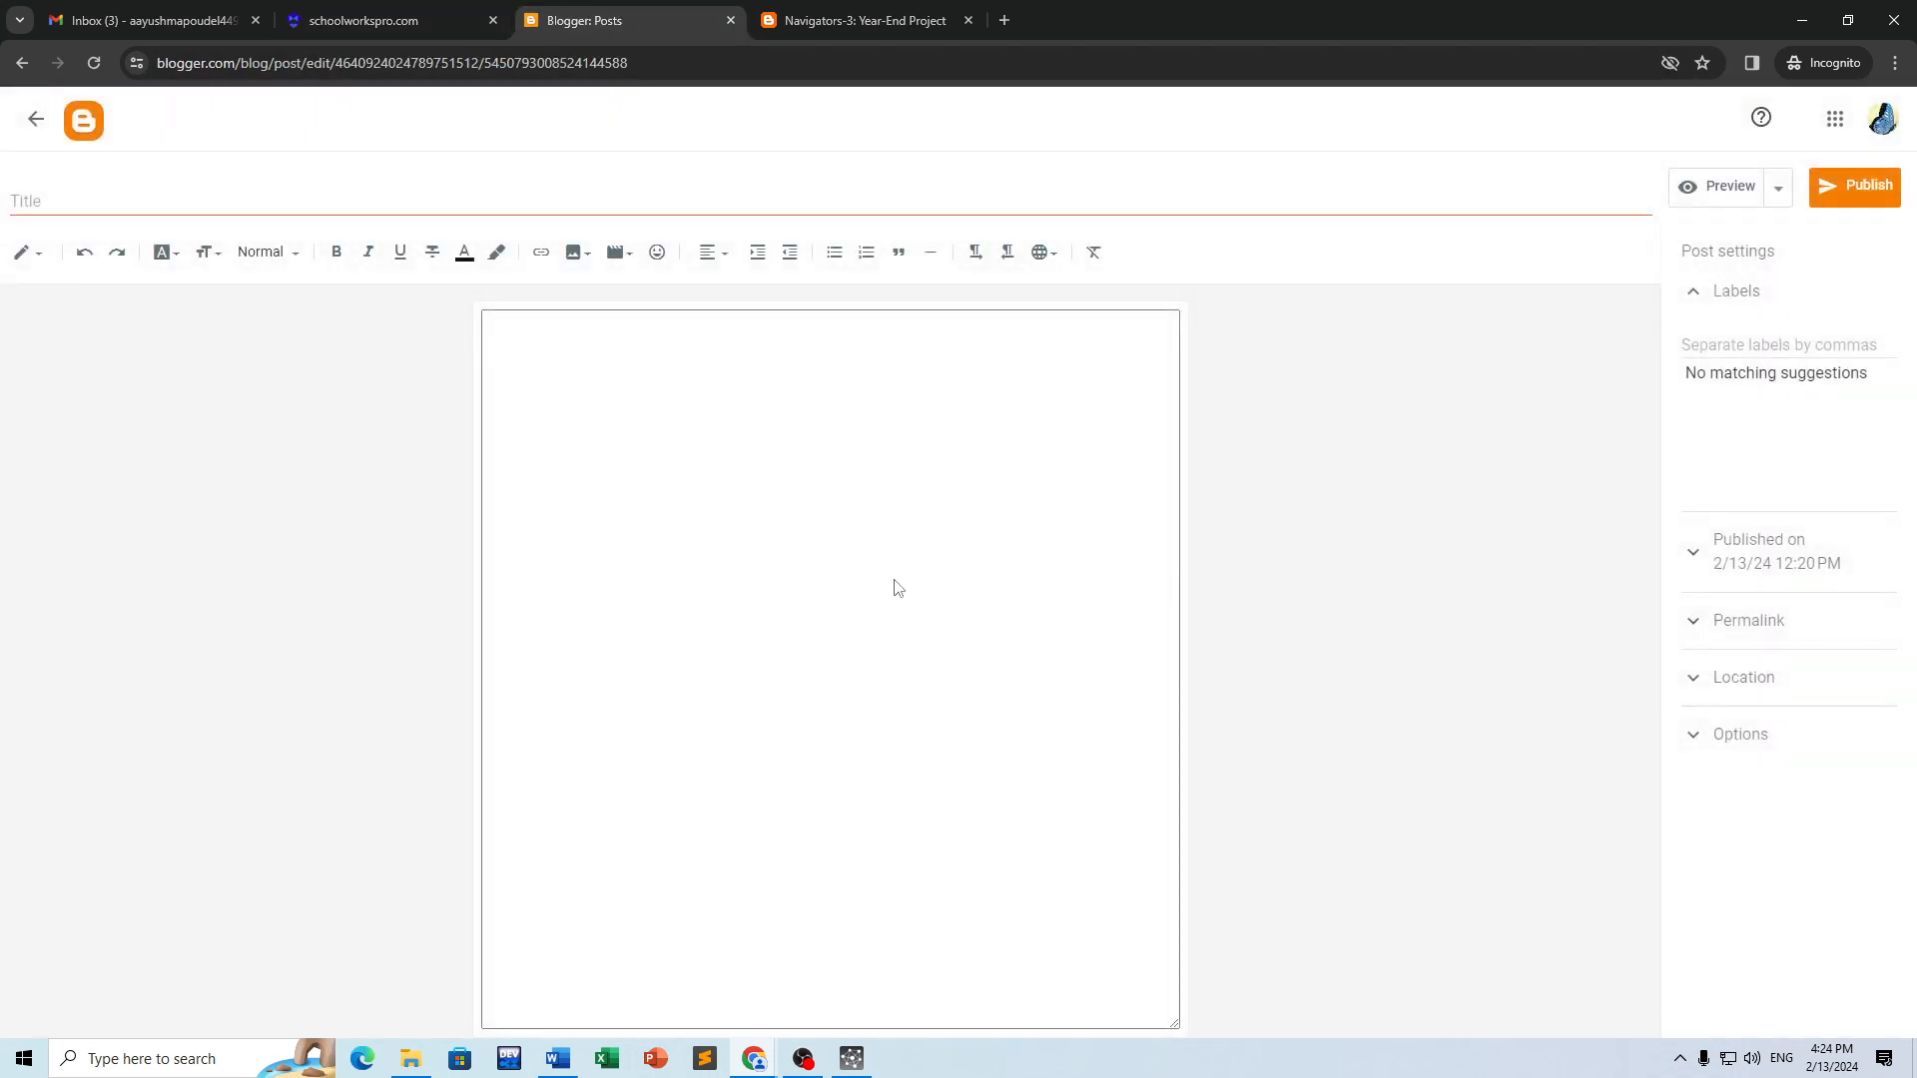
Step: Apply the Major Heading style to the "BLUETOOTH TECHNOLOGY" line at the start of the post
click(746, 326)
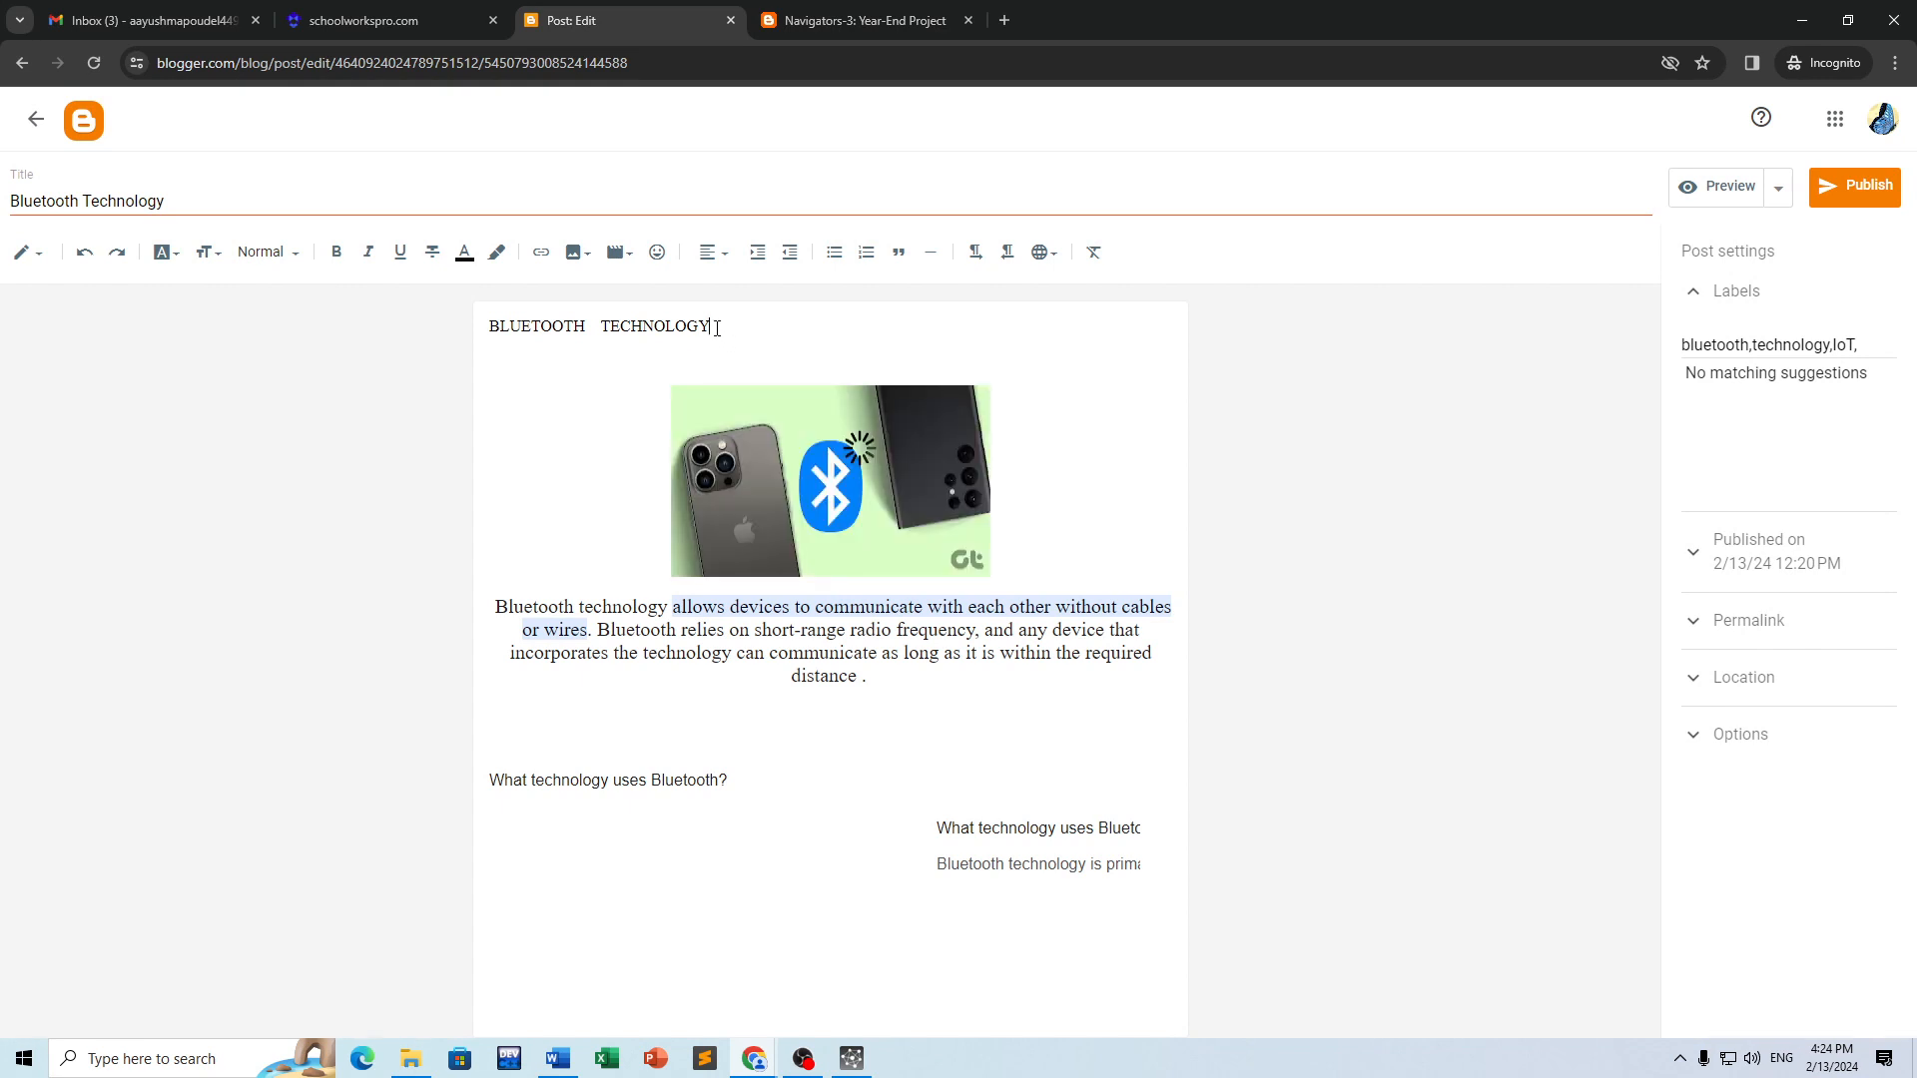
drag(692, 326, 404, 325)
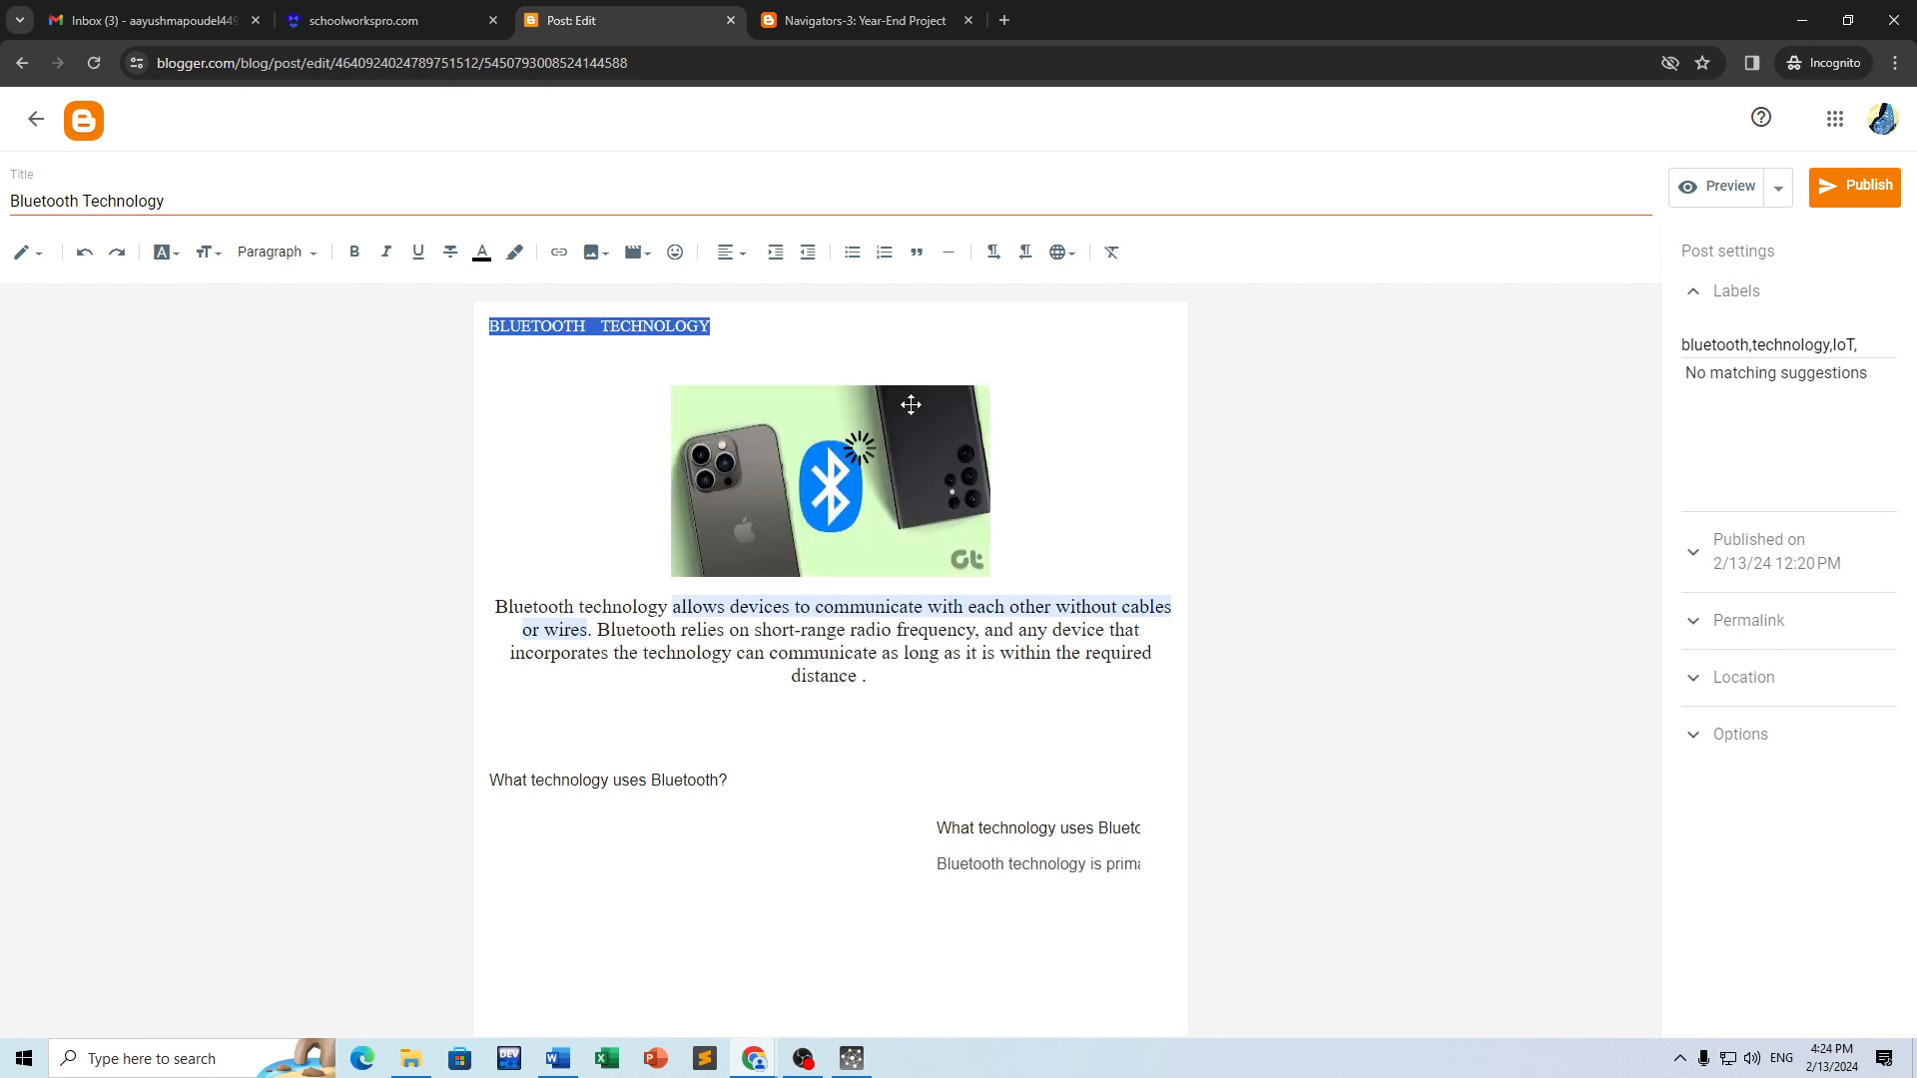
click(311, 258)
click(322, 290)
click(770, 711)
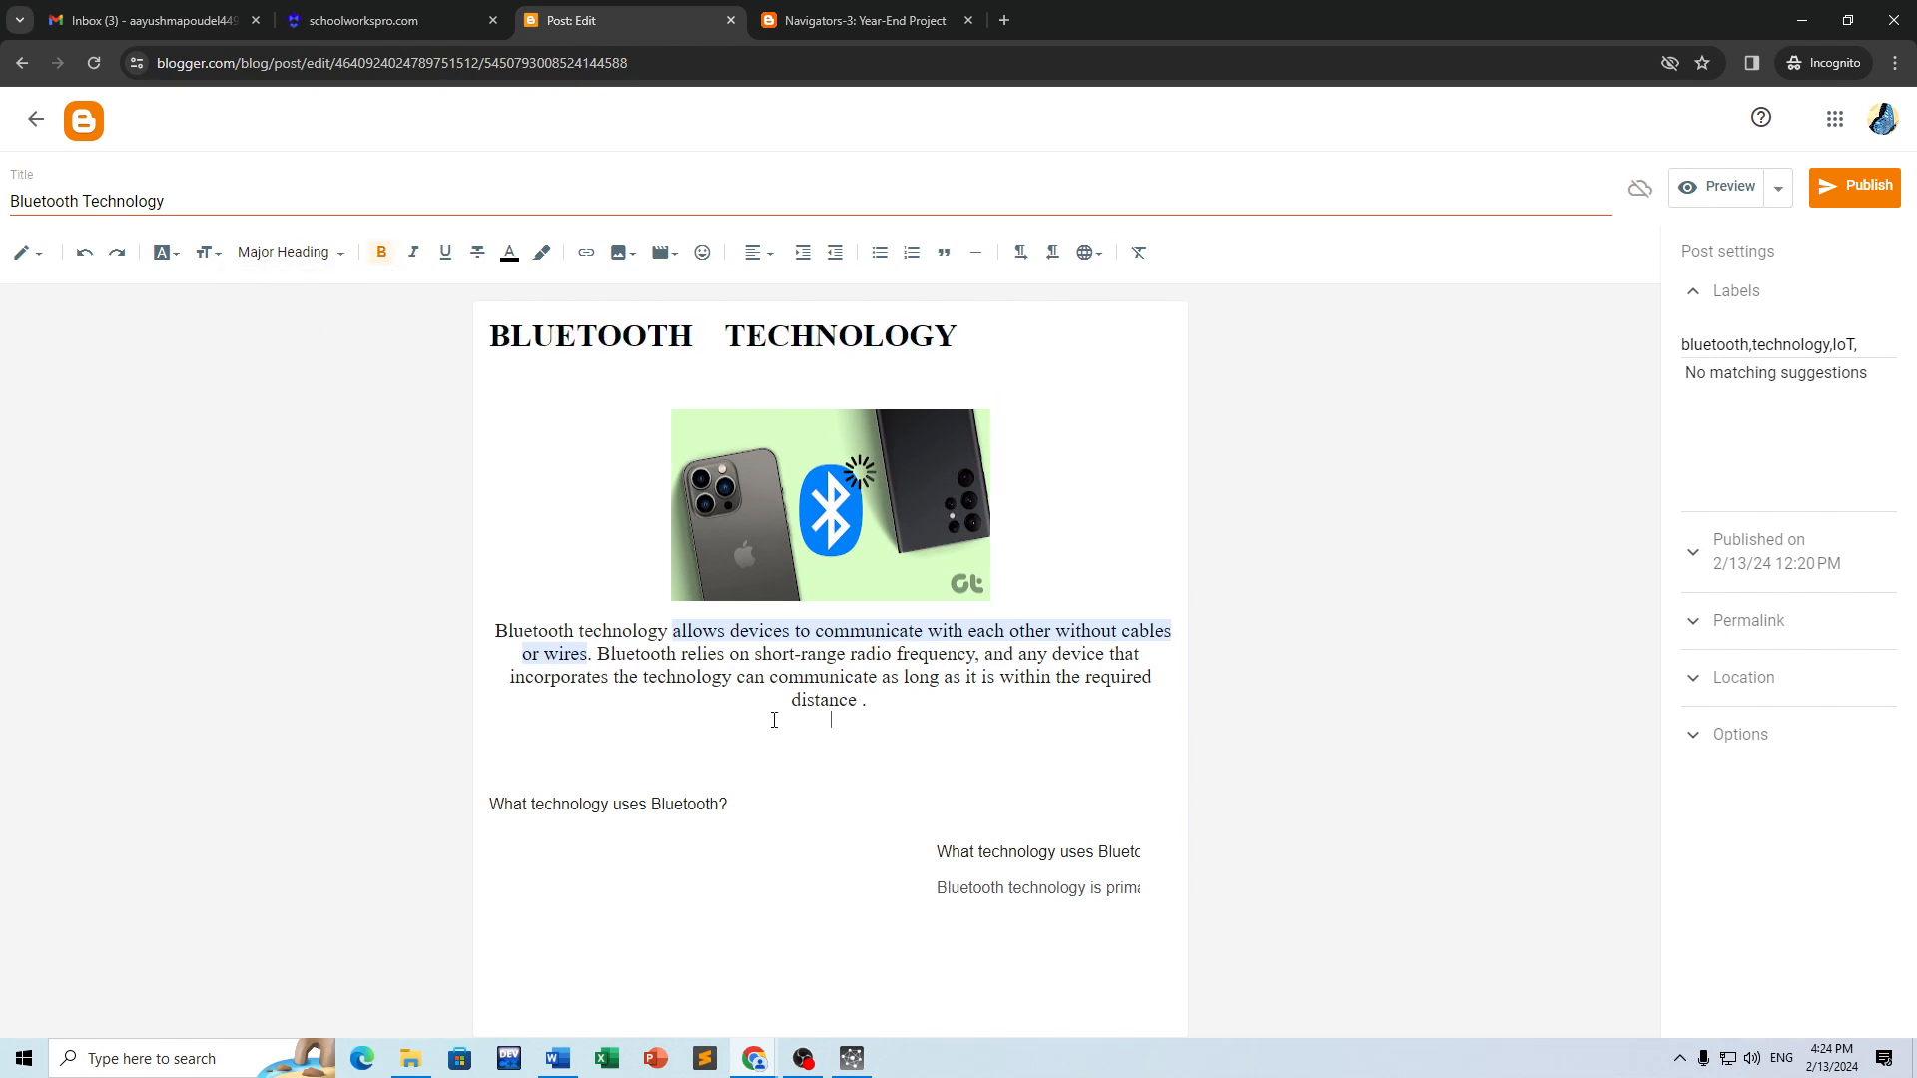
Step: Try left and center alignment on the Bluetooth description paragraph below the phone image
drag(868, 709, 456, 633)
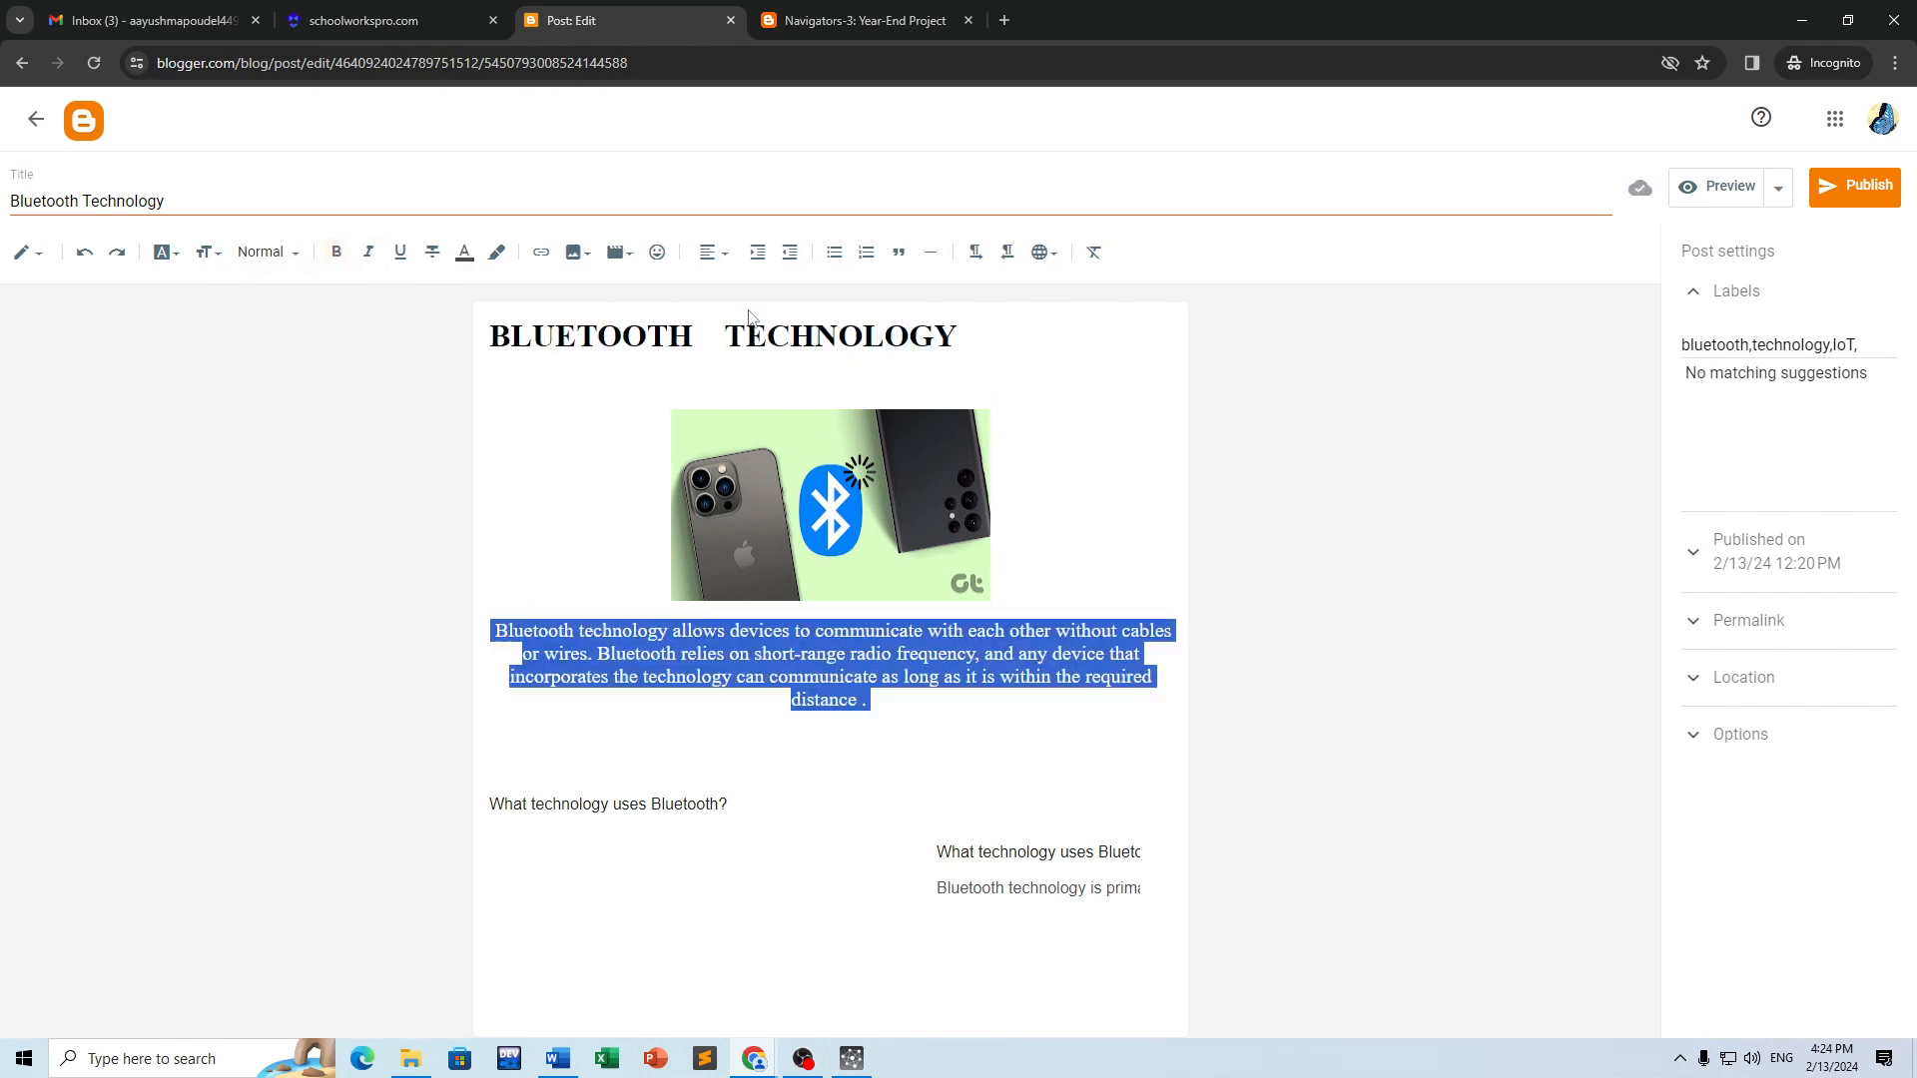
click(713, 253)
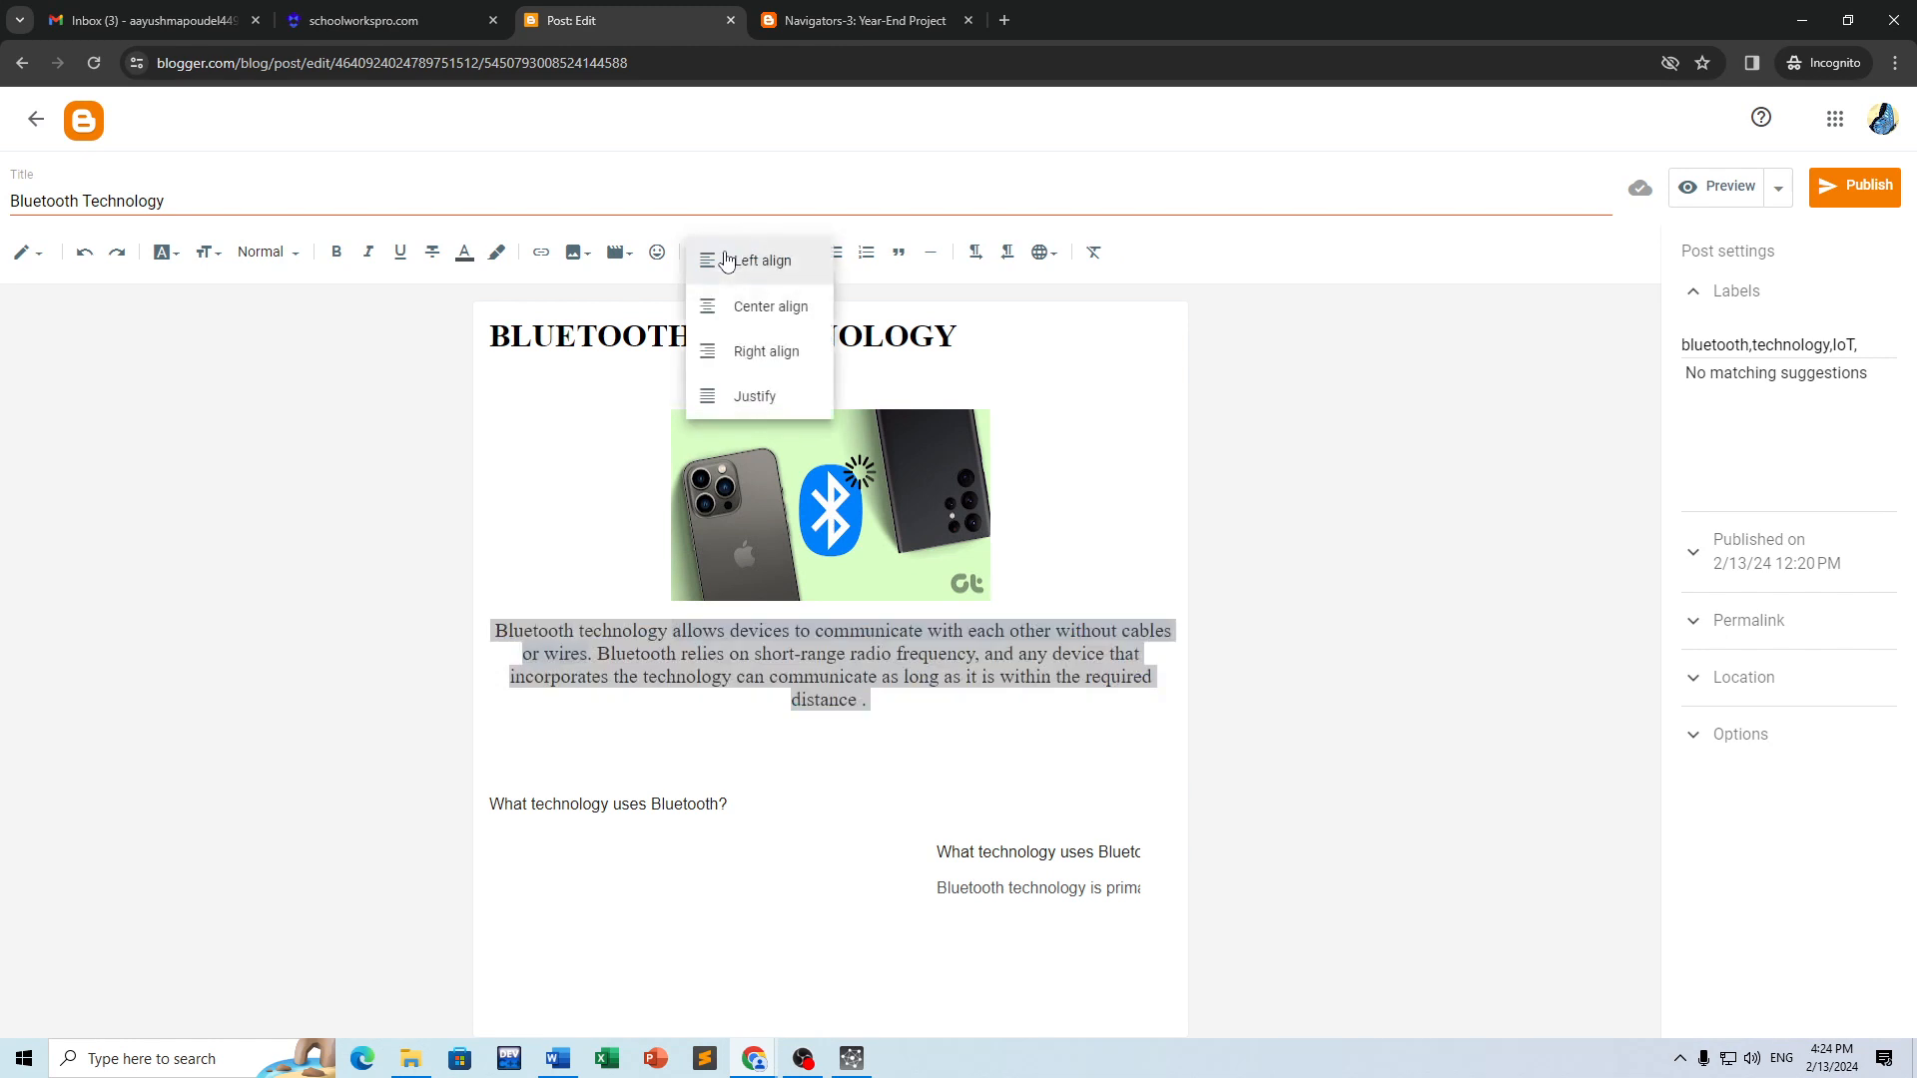
click(745, 270)
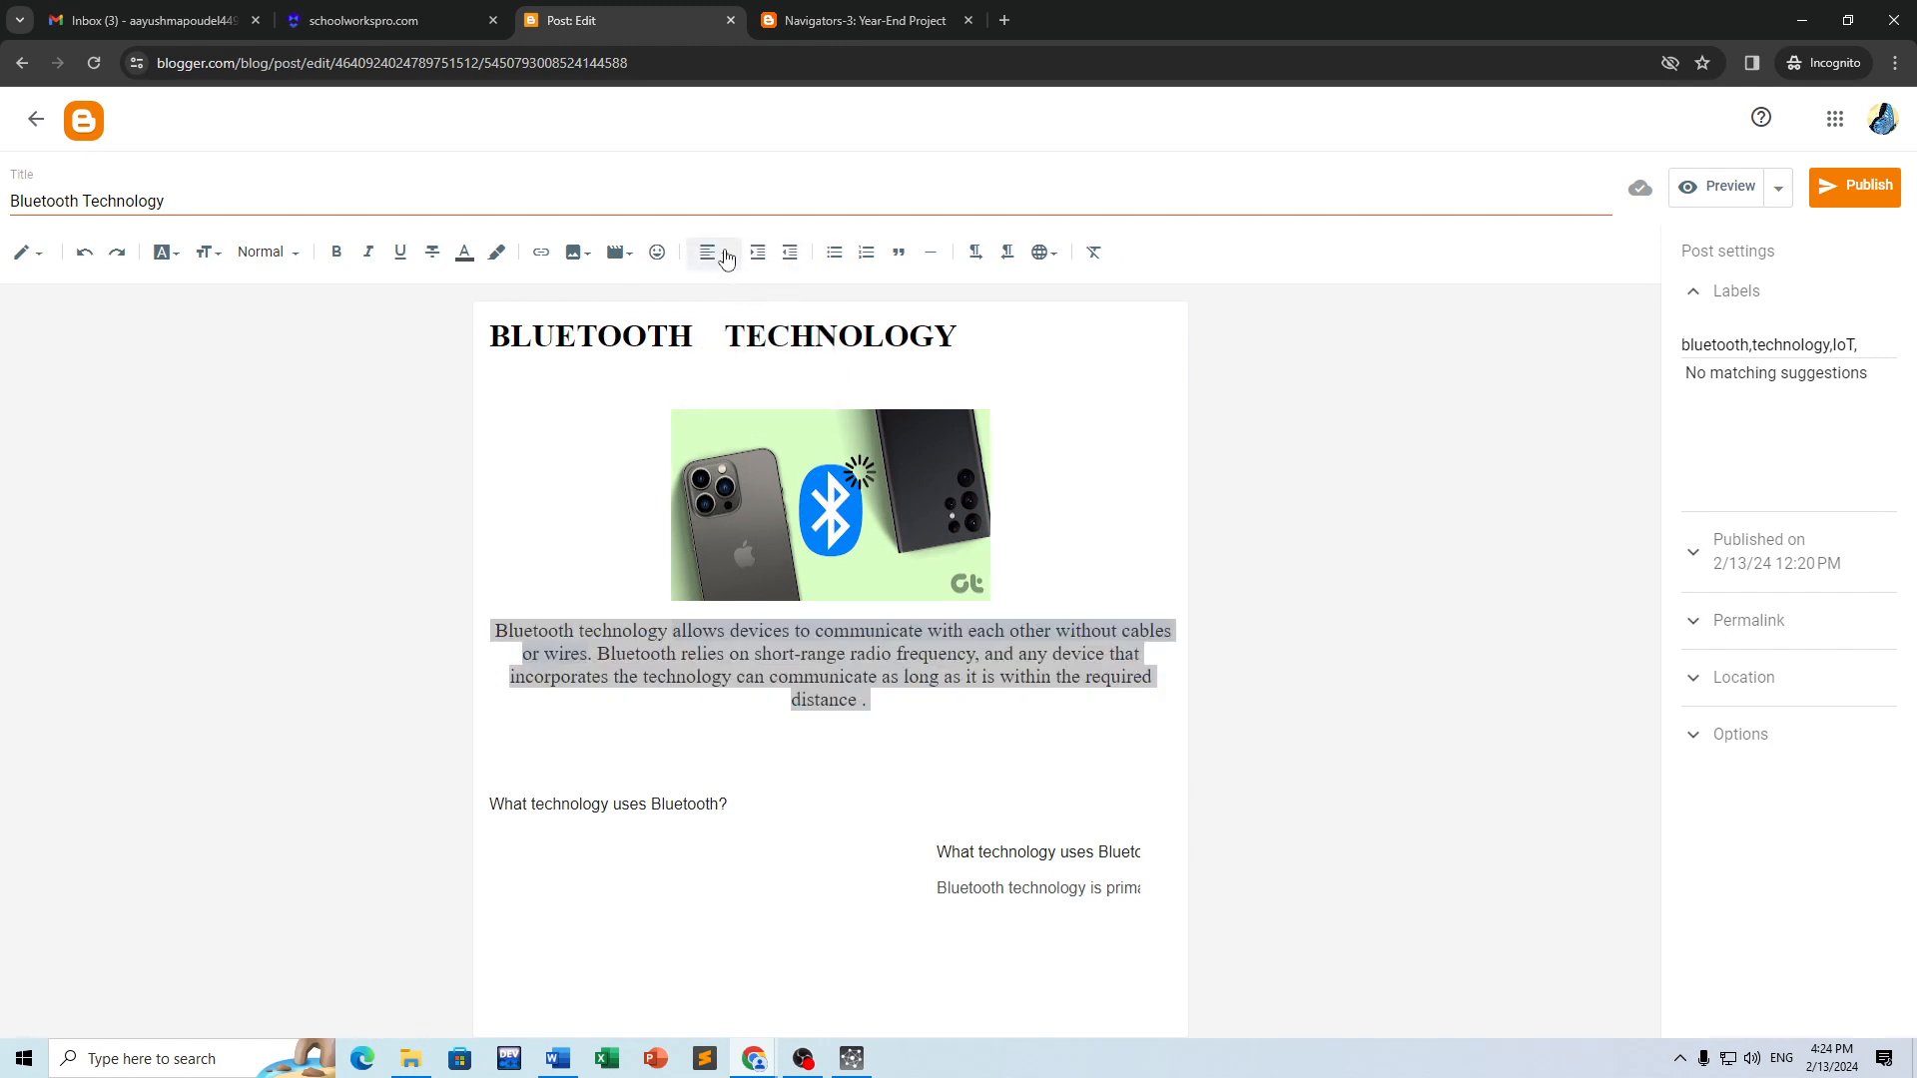
click(724, 256)
click(726, 310)
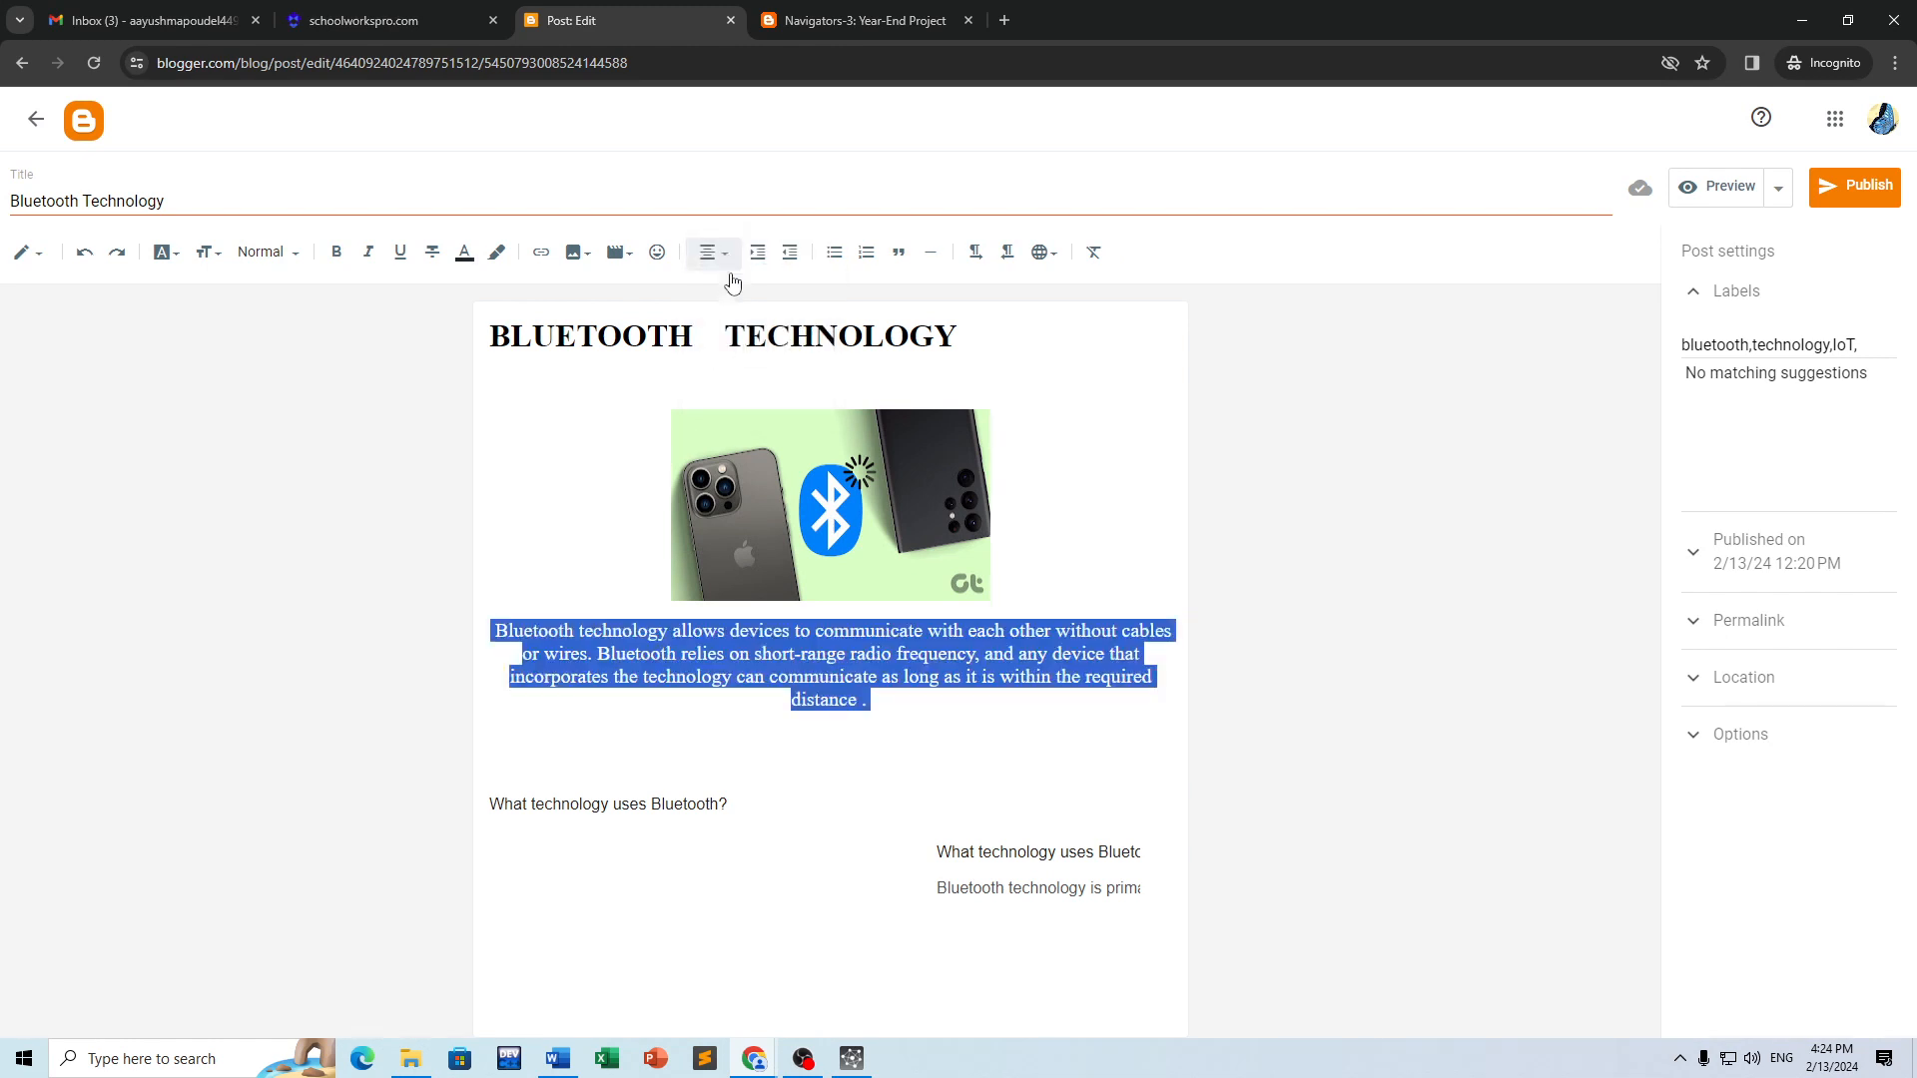
click(717, 252)
click(732, 217)
click(918, 731)
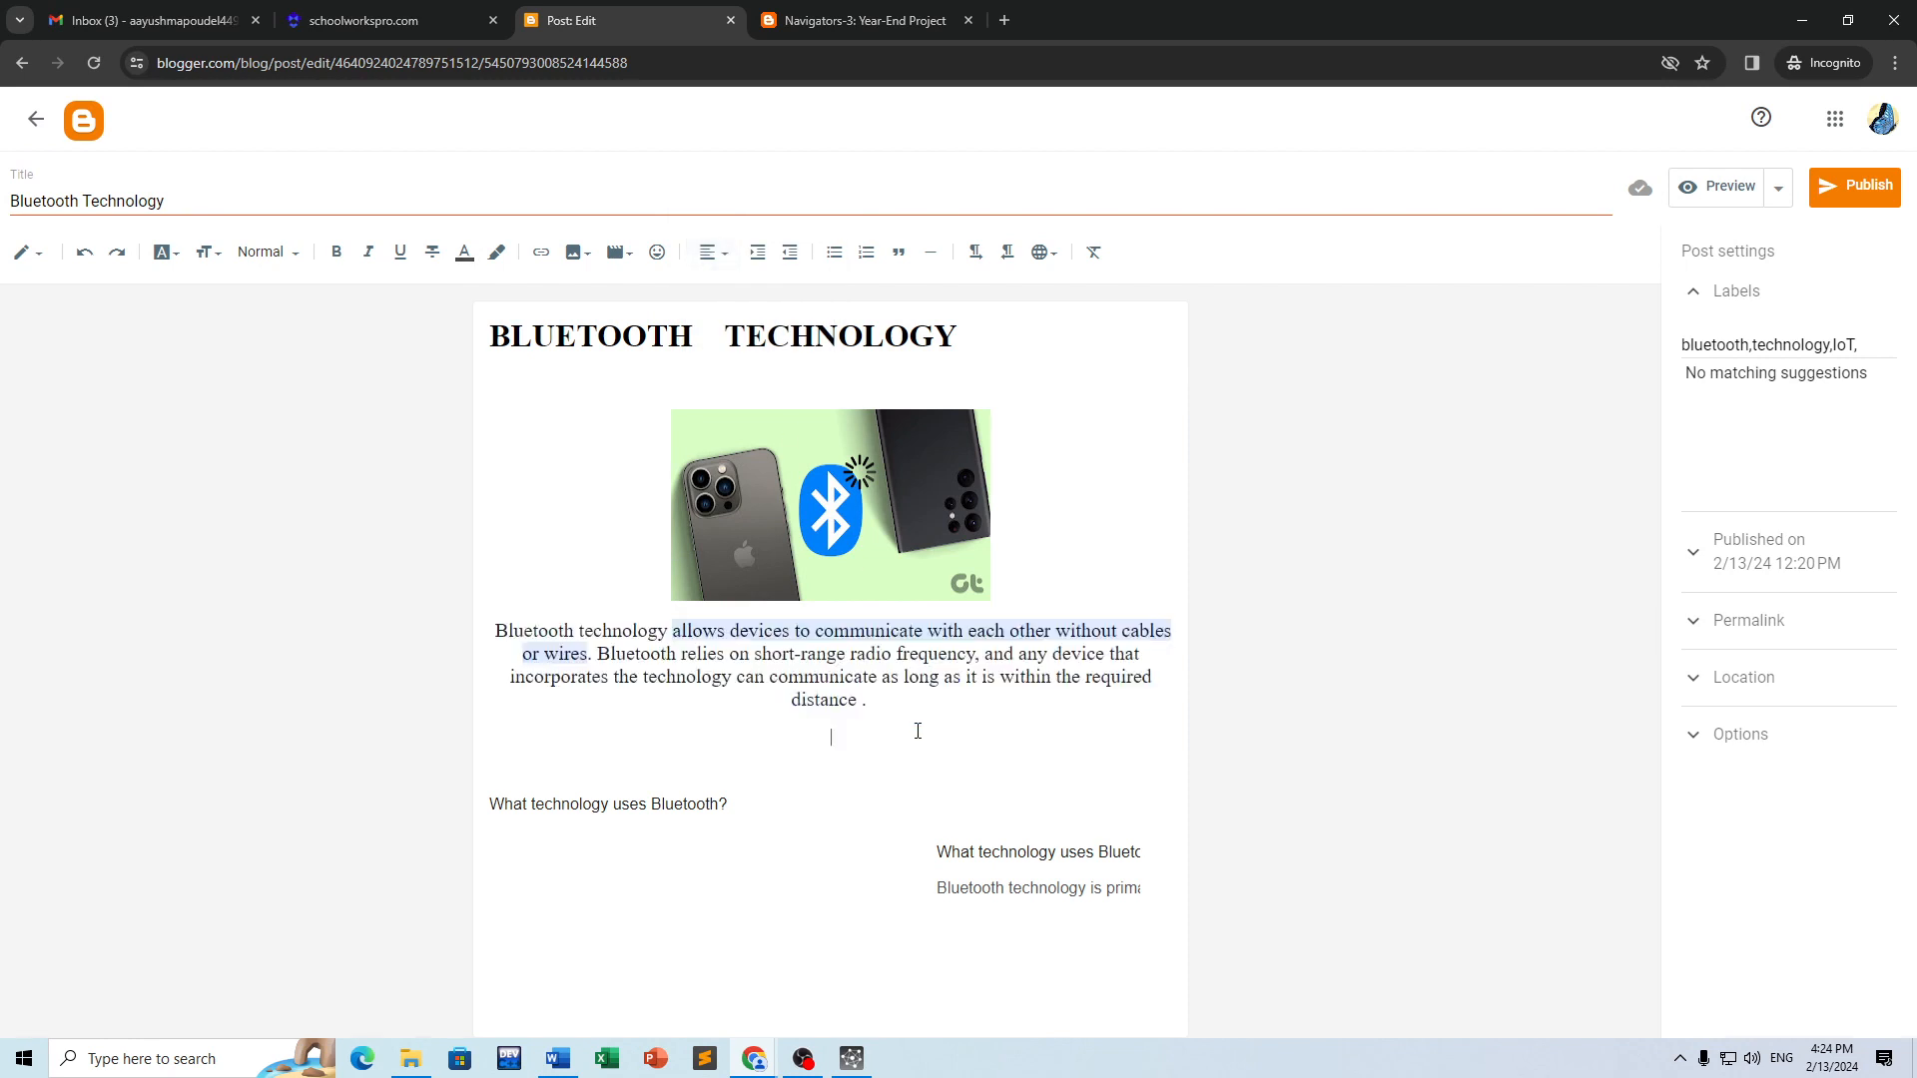
Step: Try reapplying the Normal style and changing the indent of the description paragraph below the phone image
drag(882, 716, 491, 644)
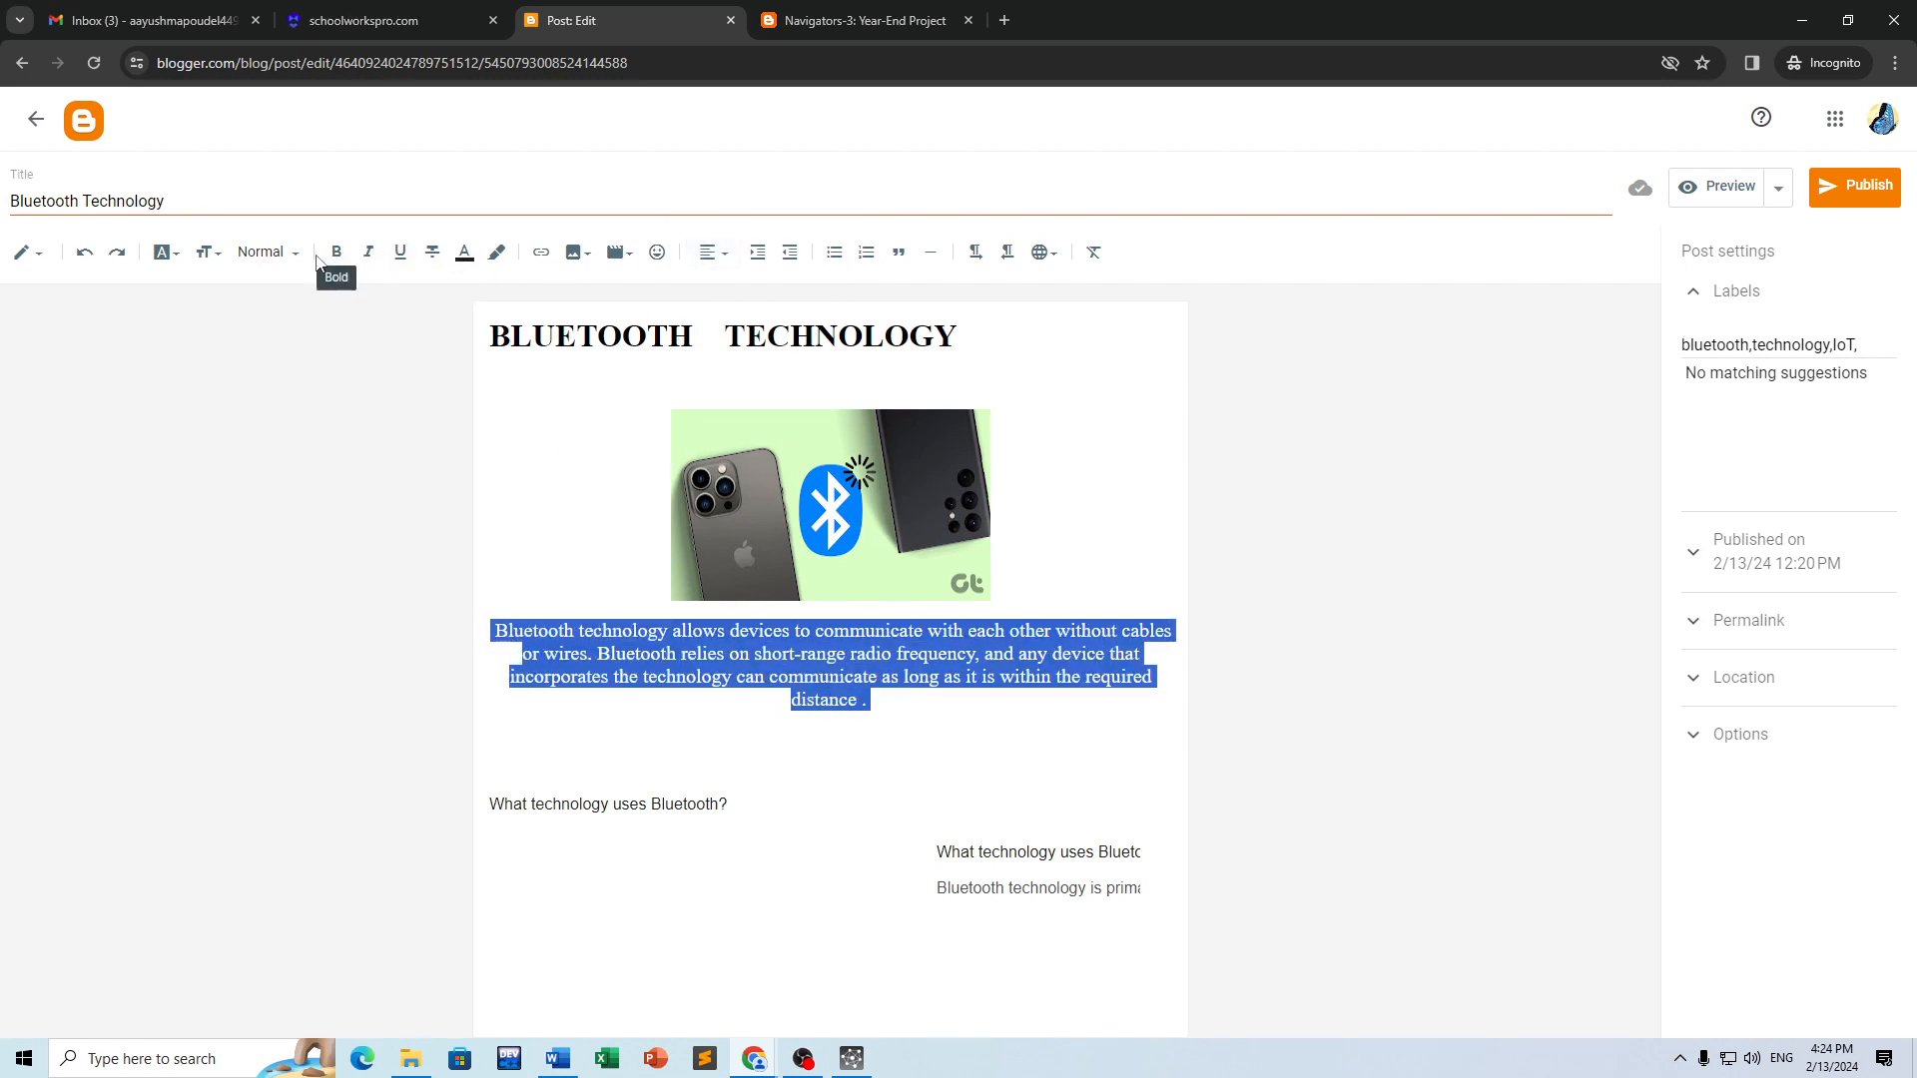
click(265, 252)
click(344, 518)
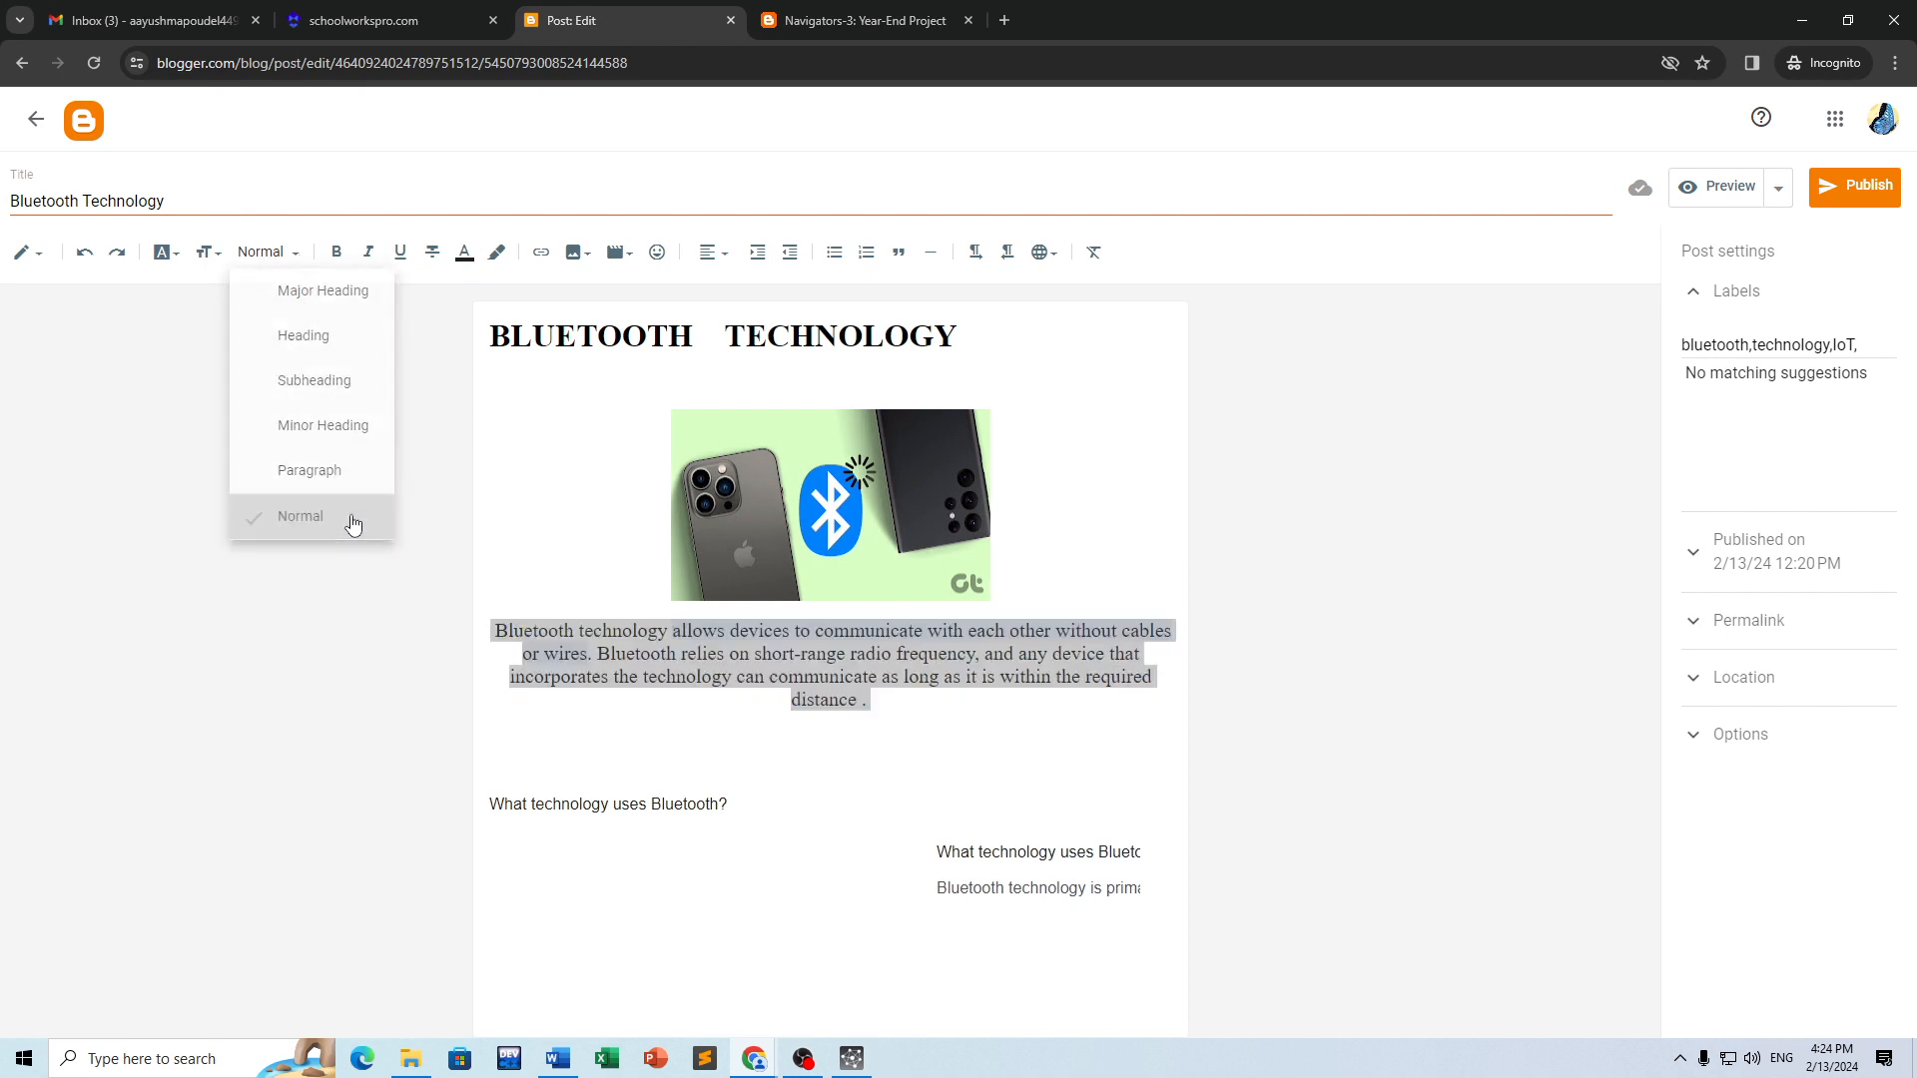
click(759, 256)
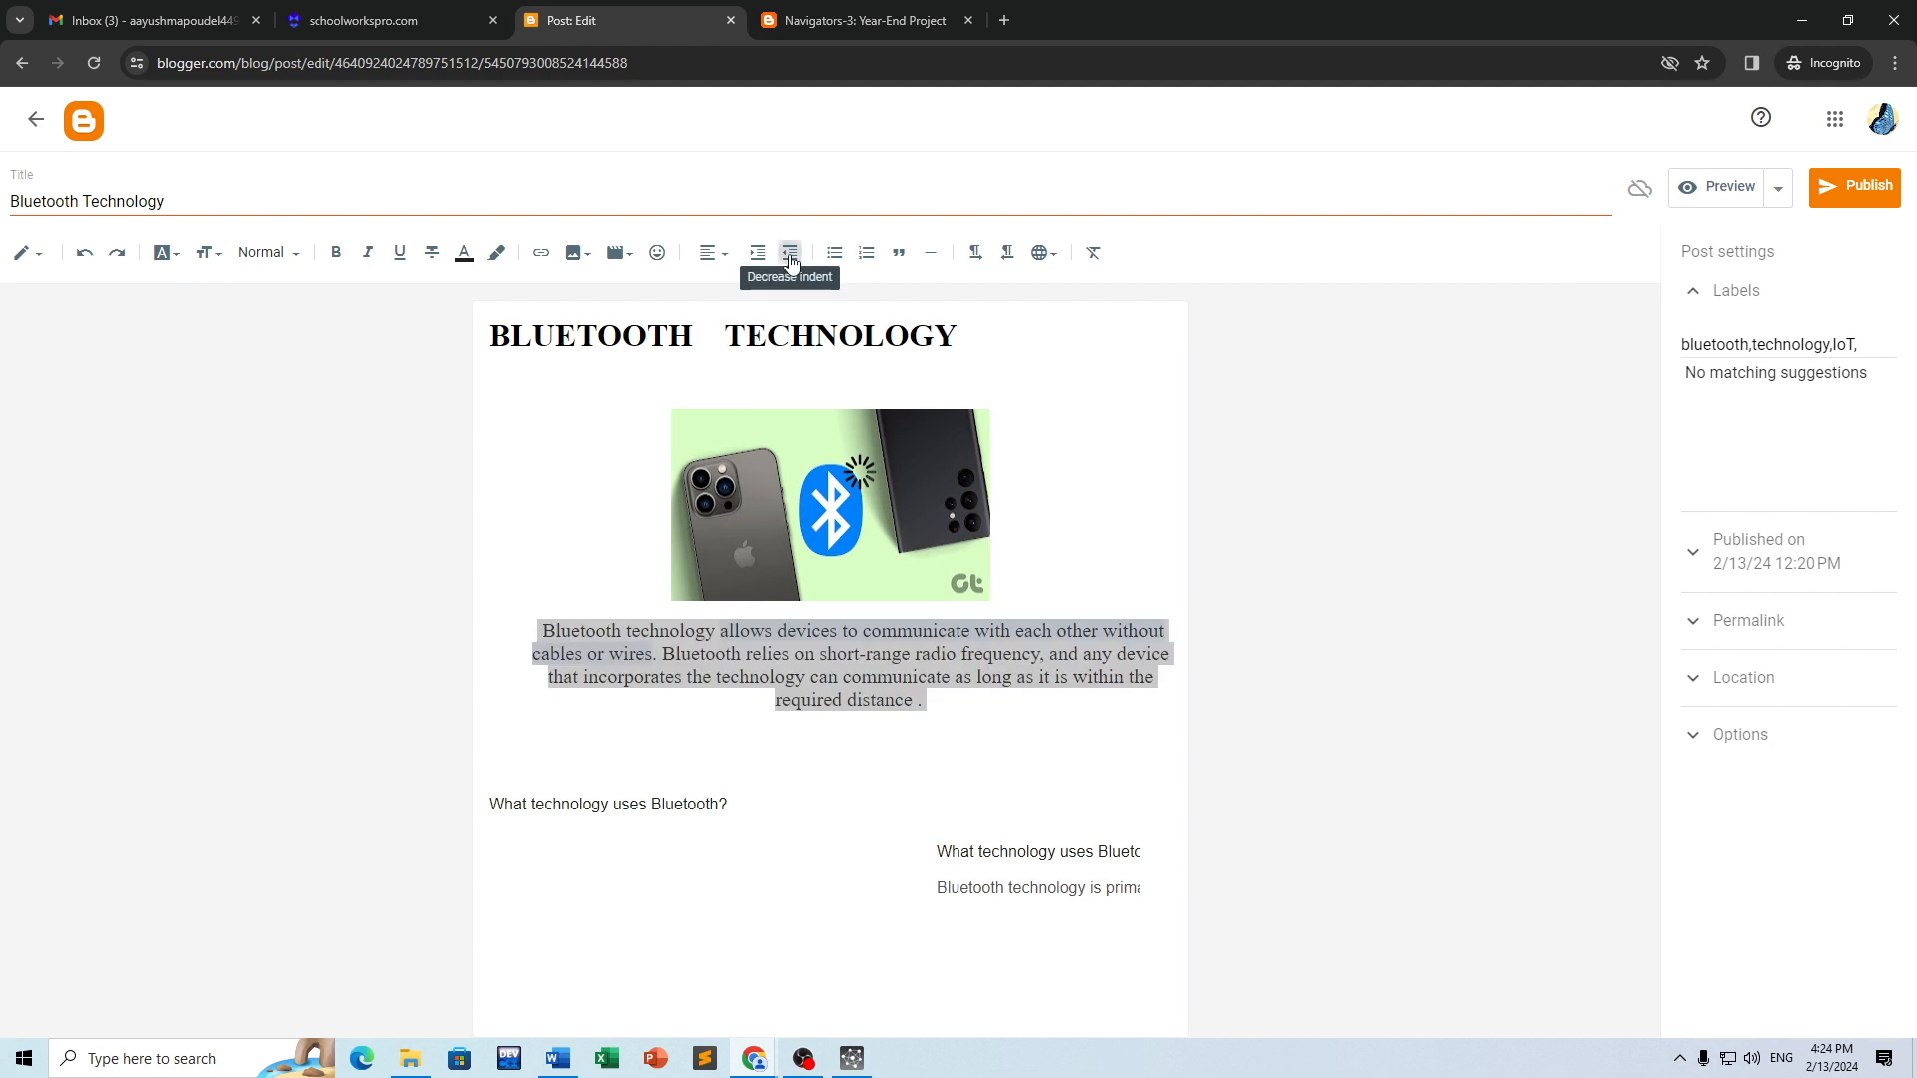
click(790, 255)
click(790, 256)
click(790, 257)
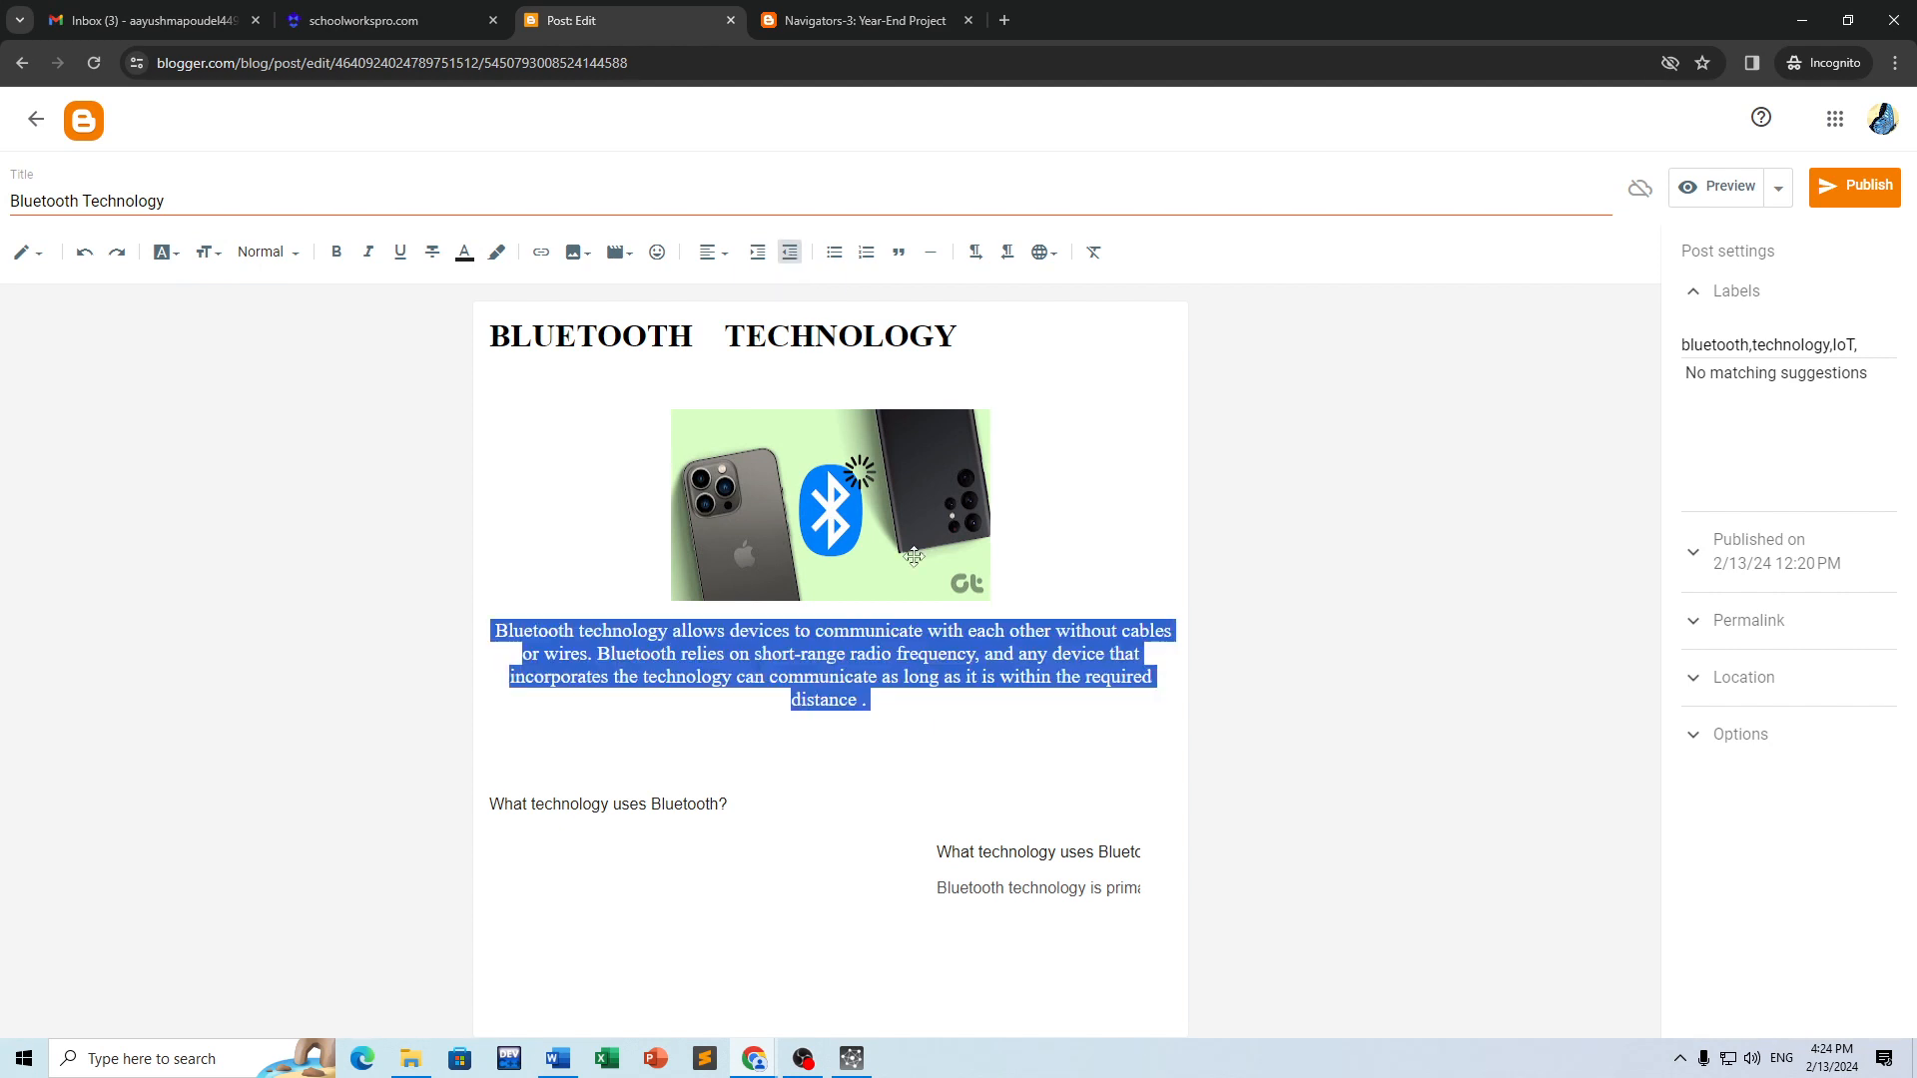
Step: Set the text size of the whole Bluetooth description paragraph below the phone image to Normal
click(522, 661)
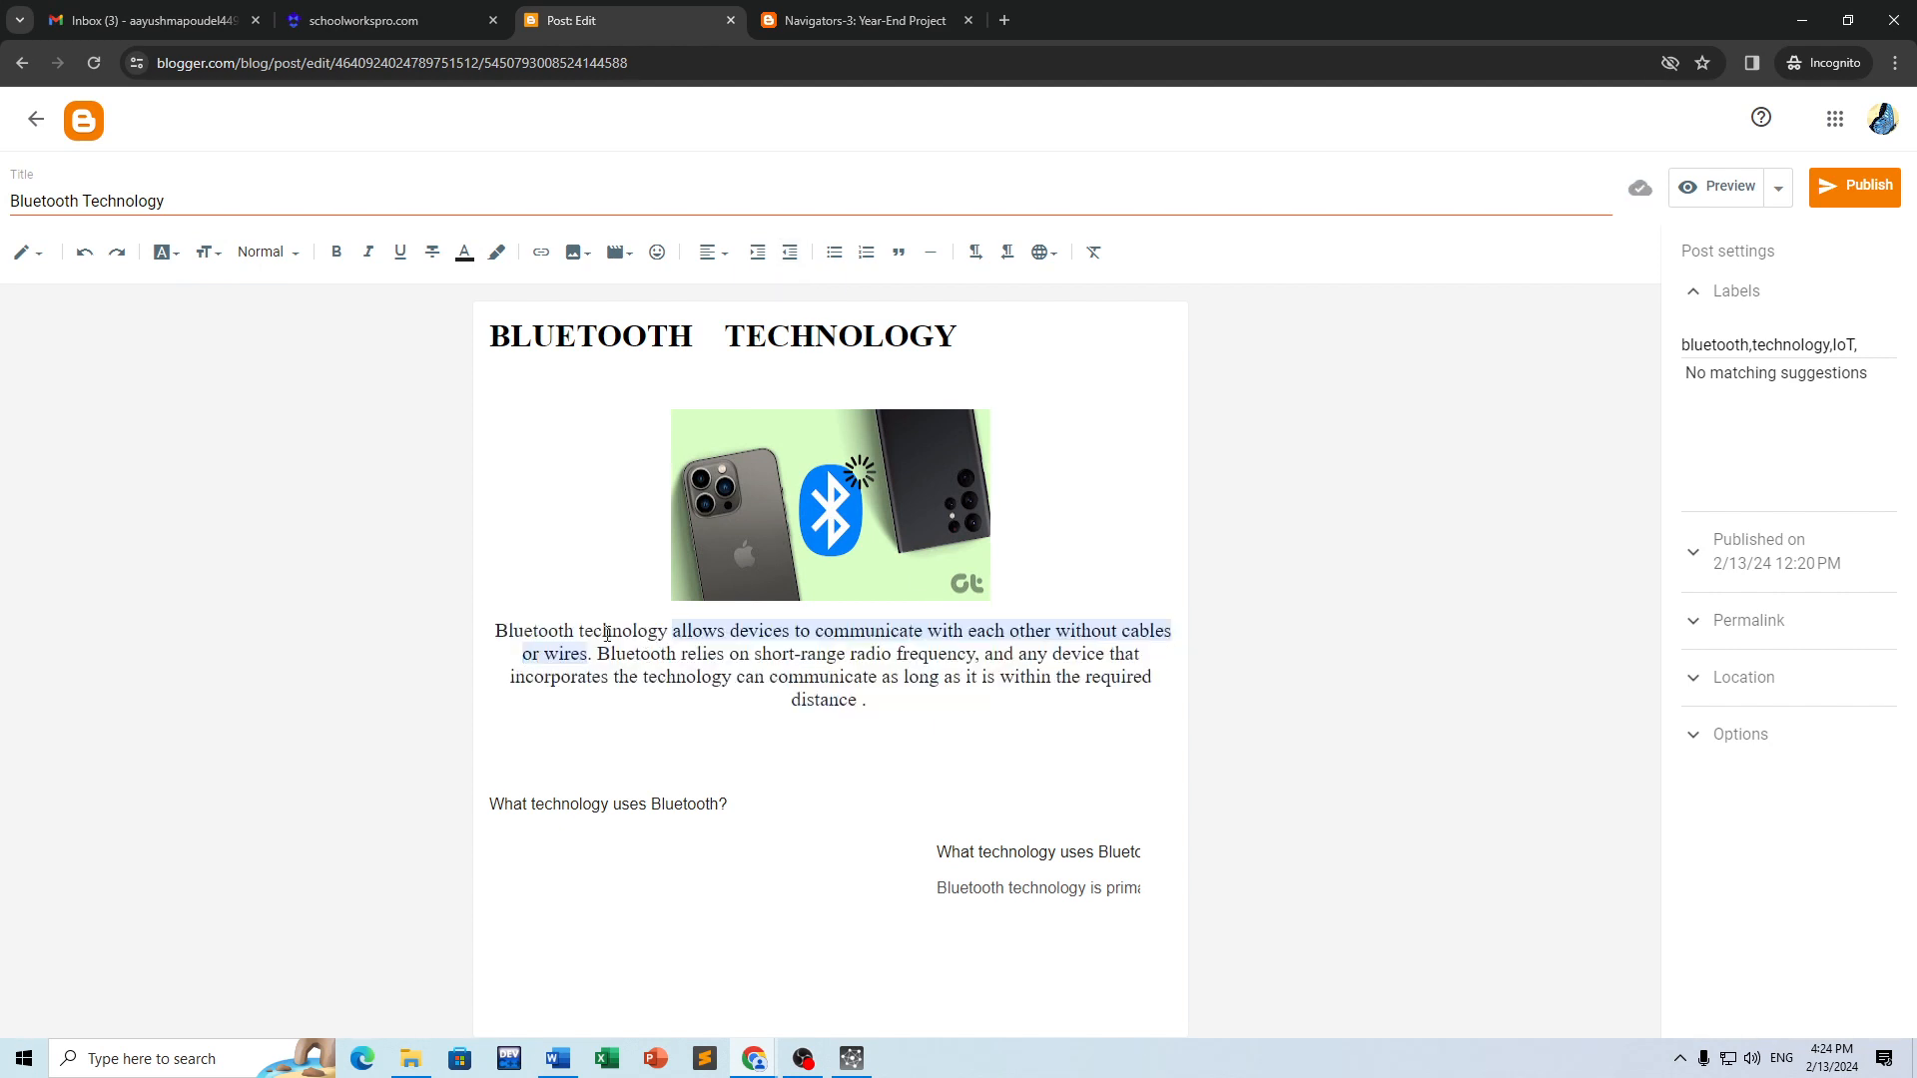
key(BackSpace)
drag(869, 713, 487, 633)
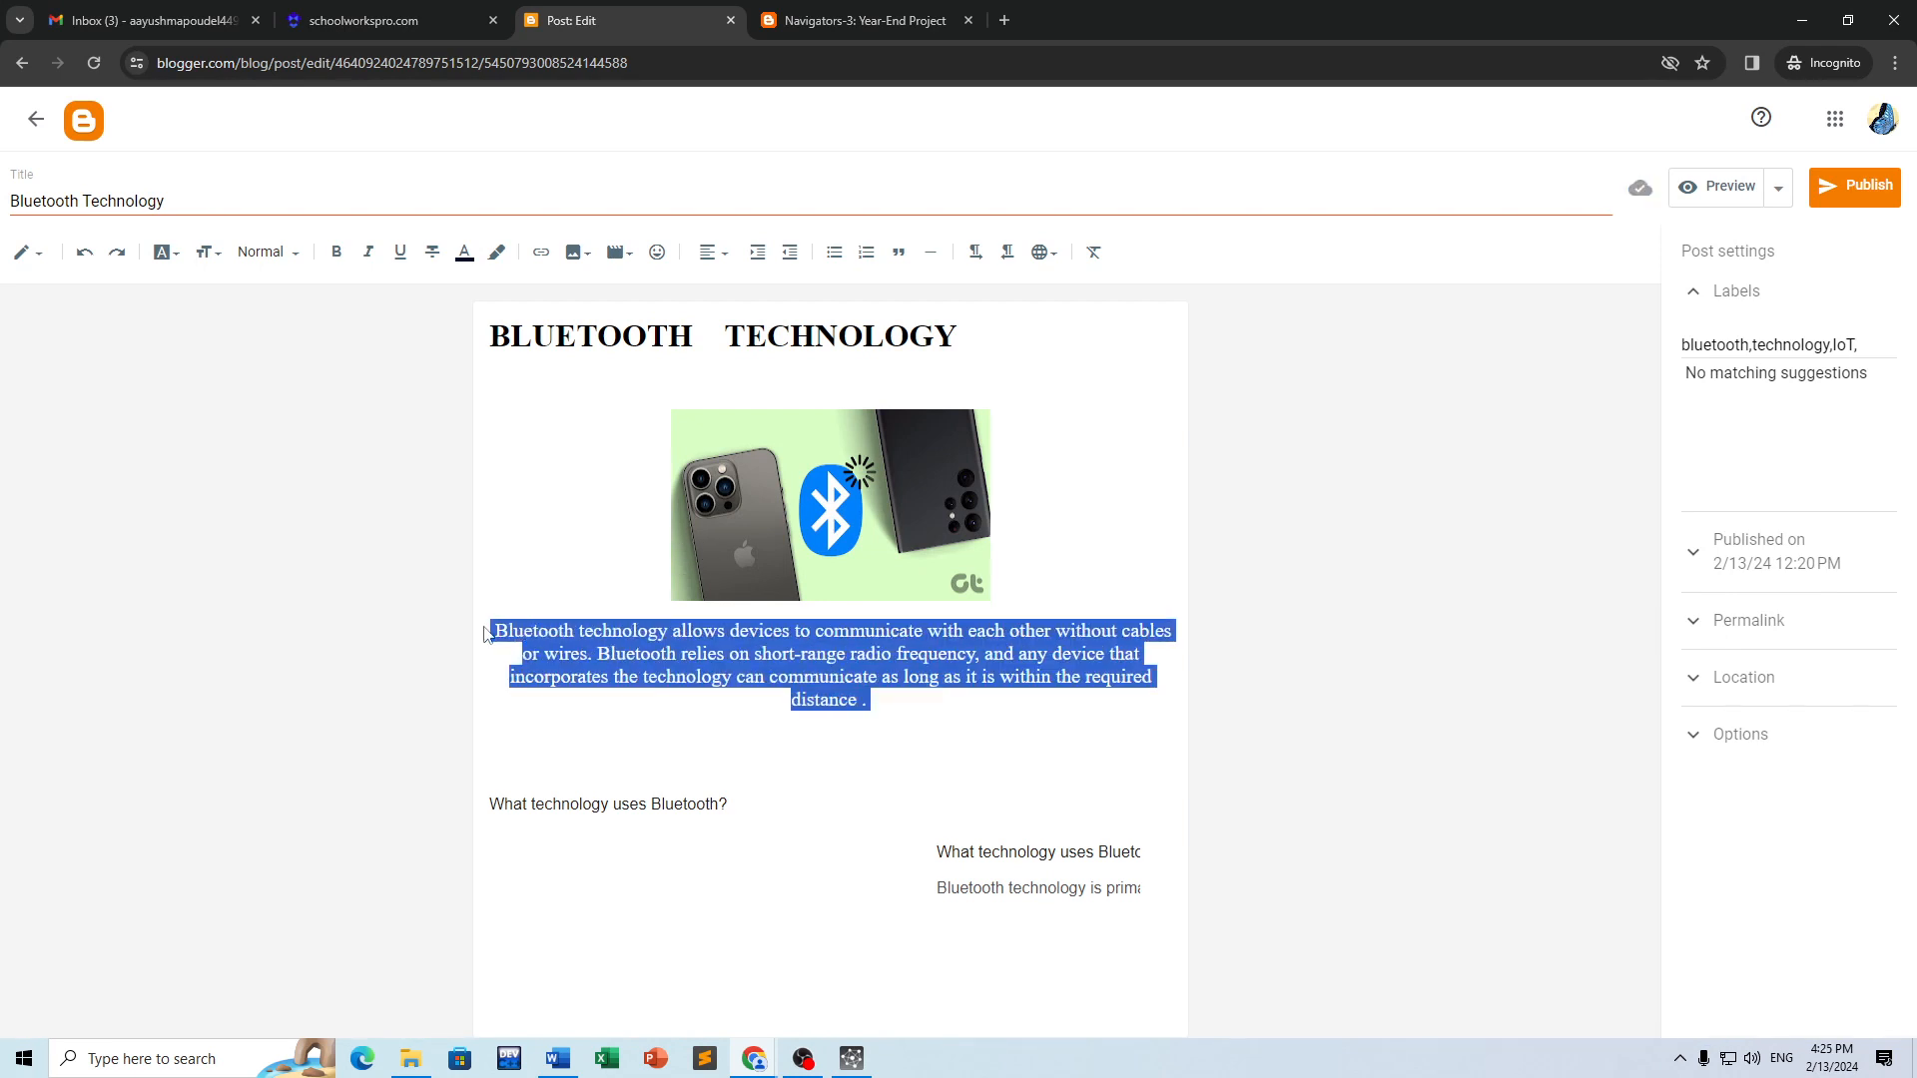
click(207, 252)
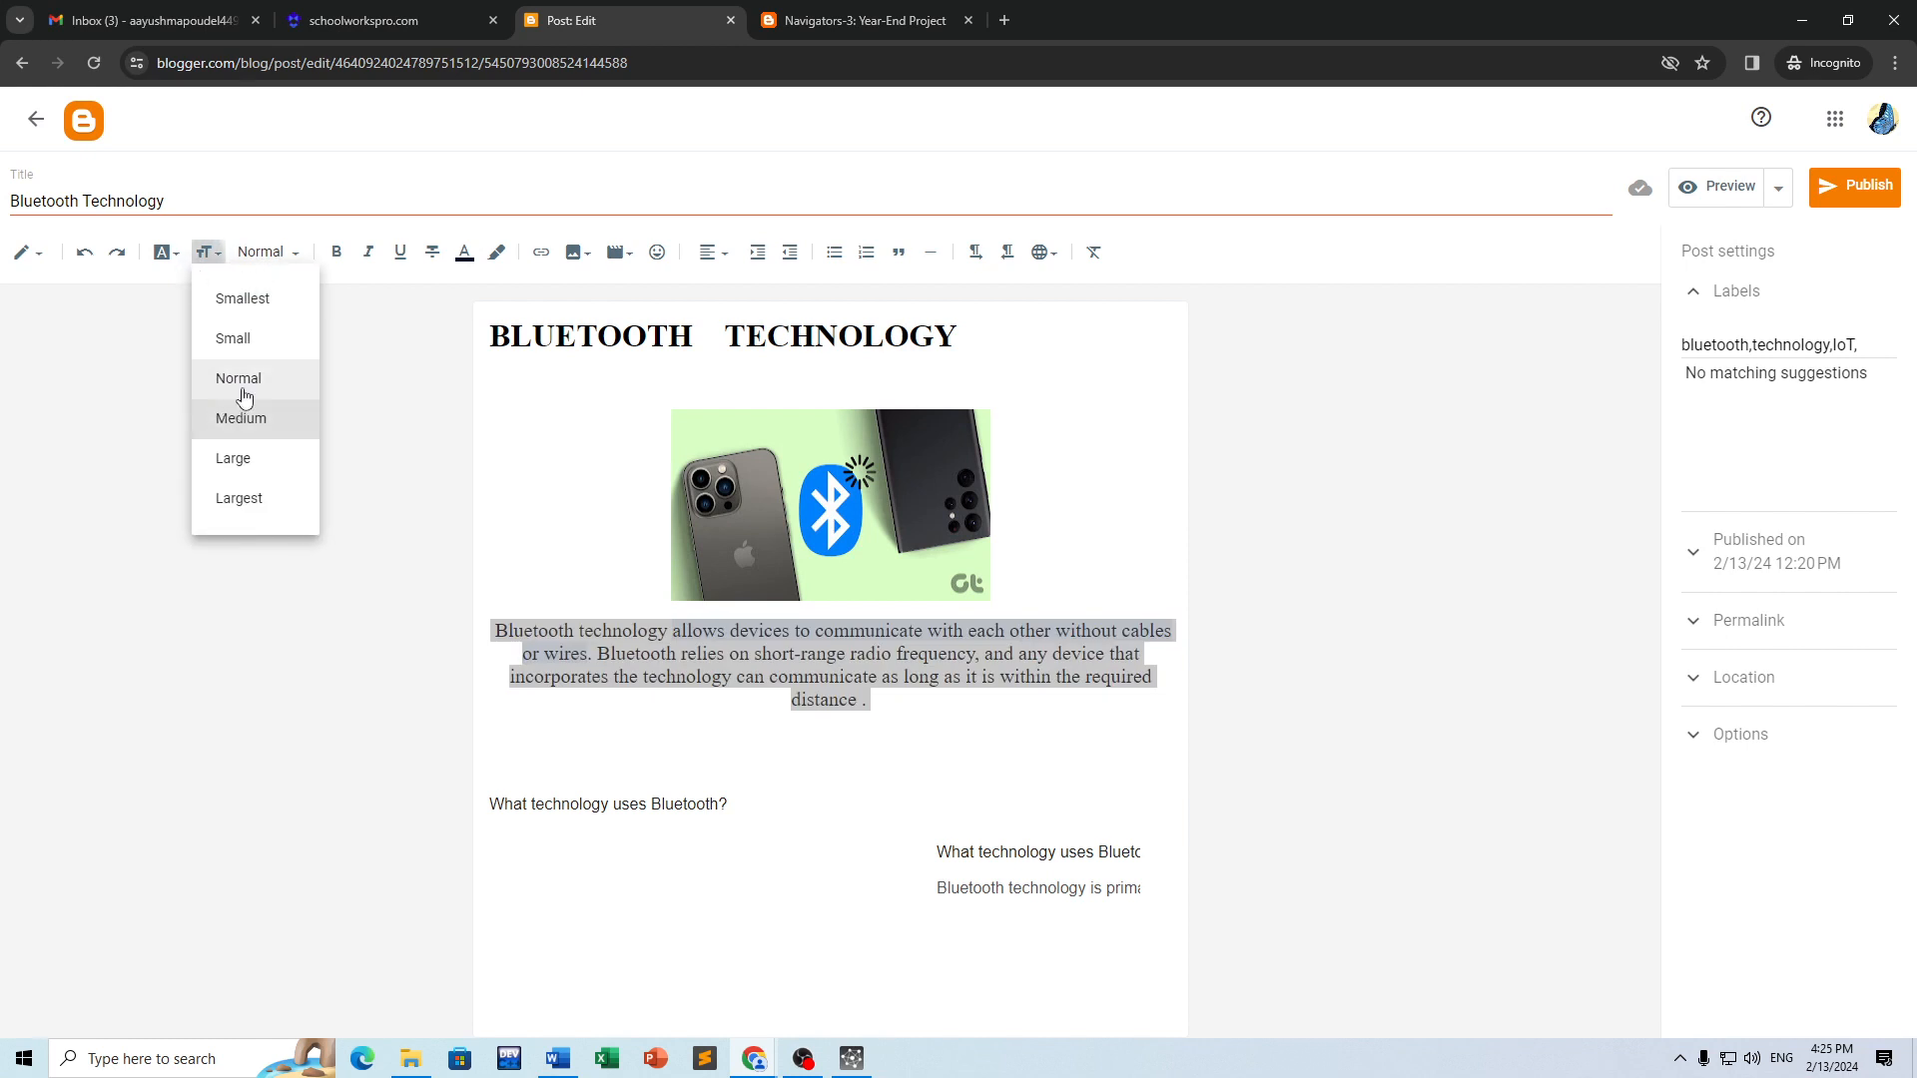
click(246, 391)
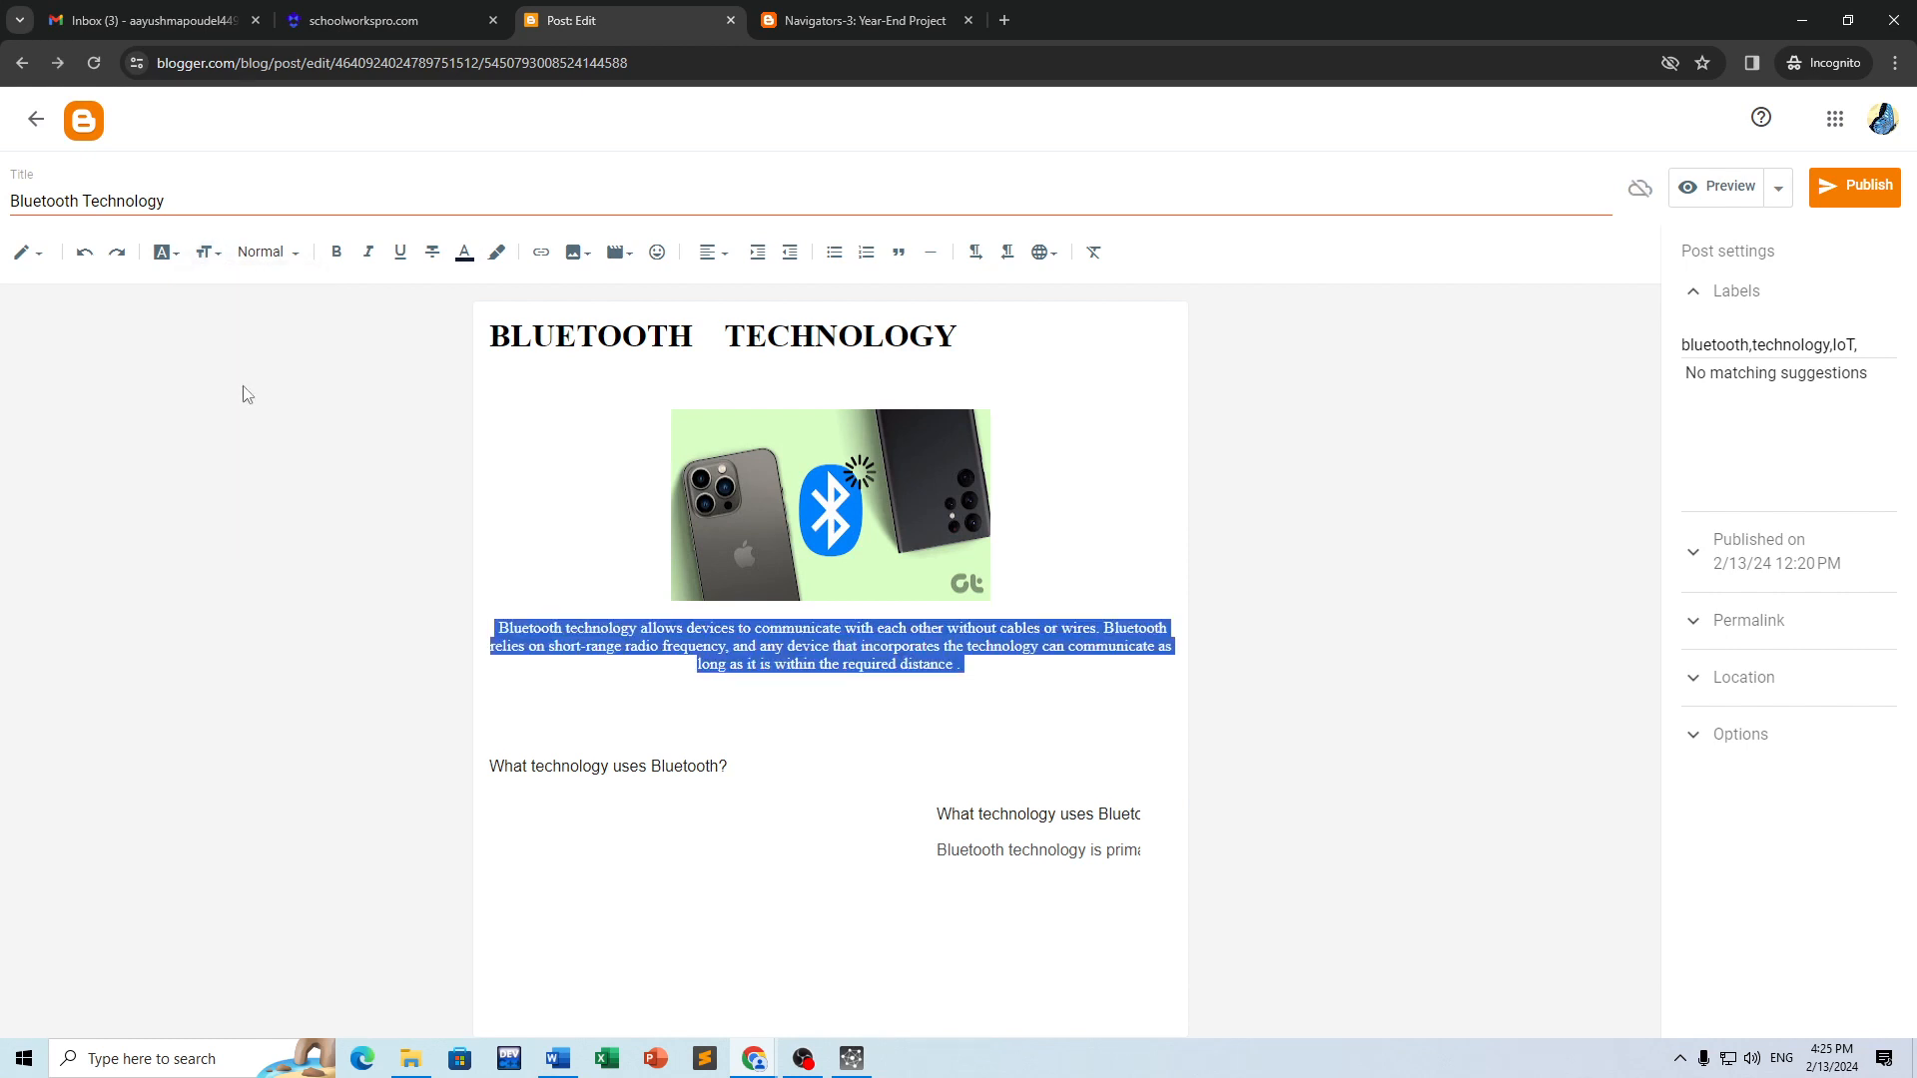
Step: Change the font of the description paragraph below the phone image to Courier
click(211, 258)
click(178, 262)
click(179, 262)
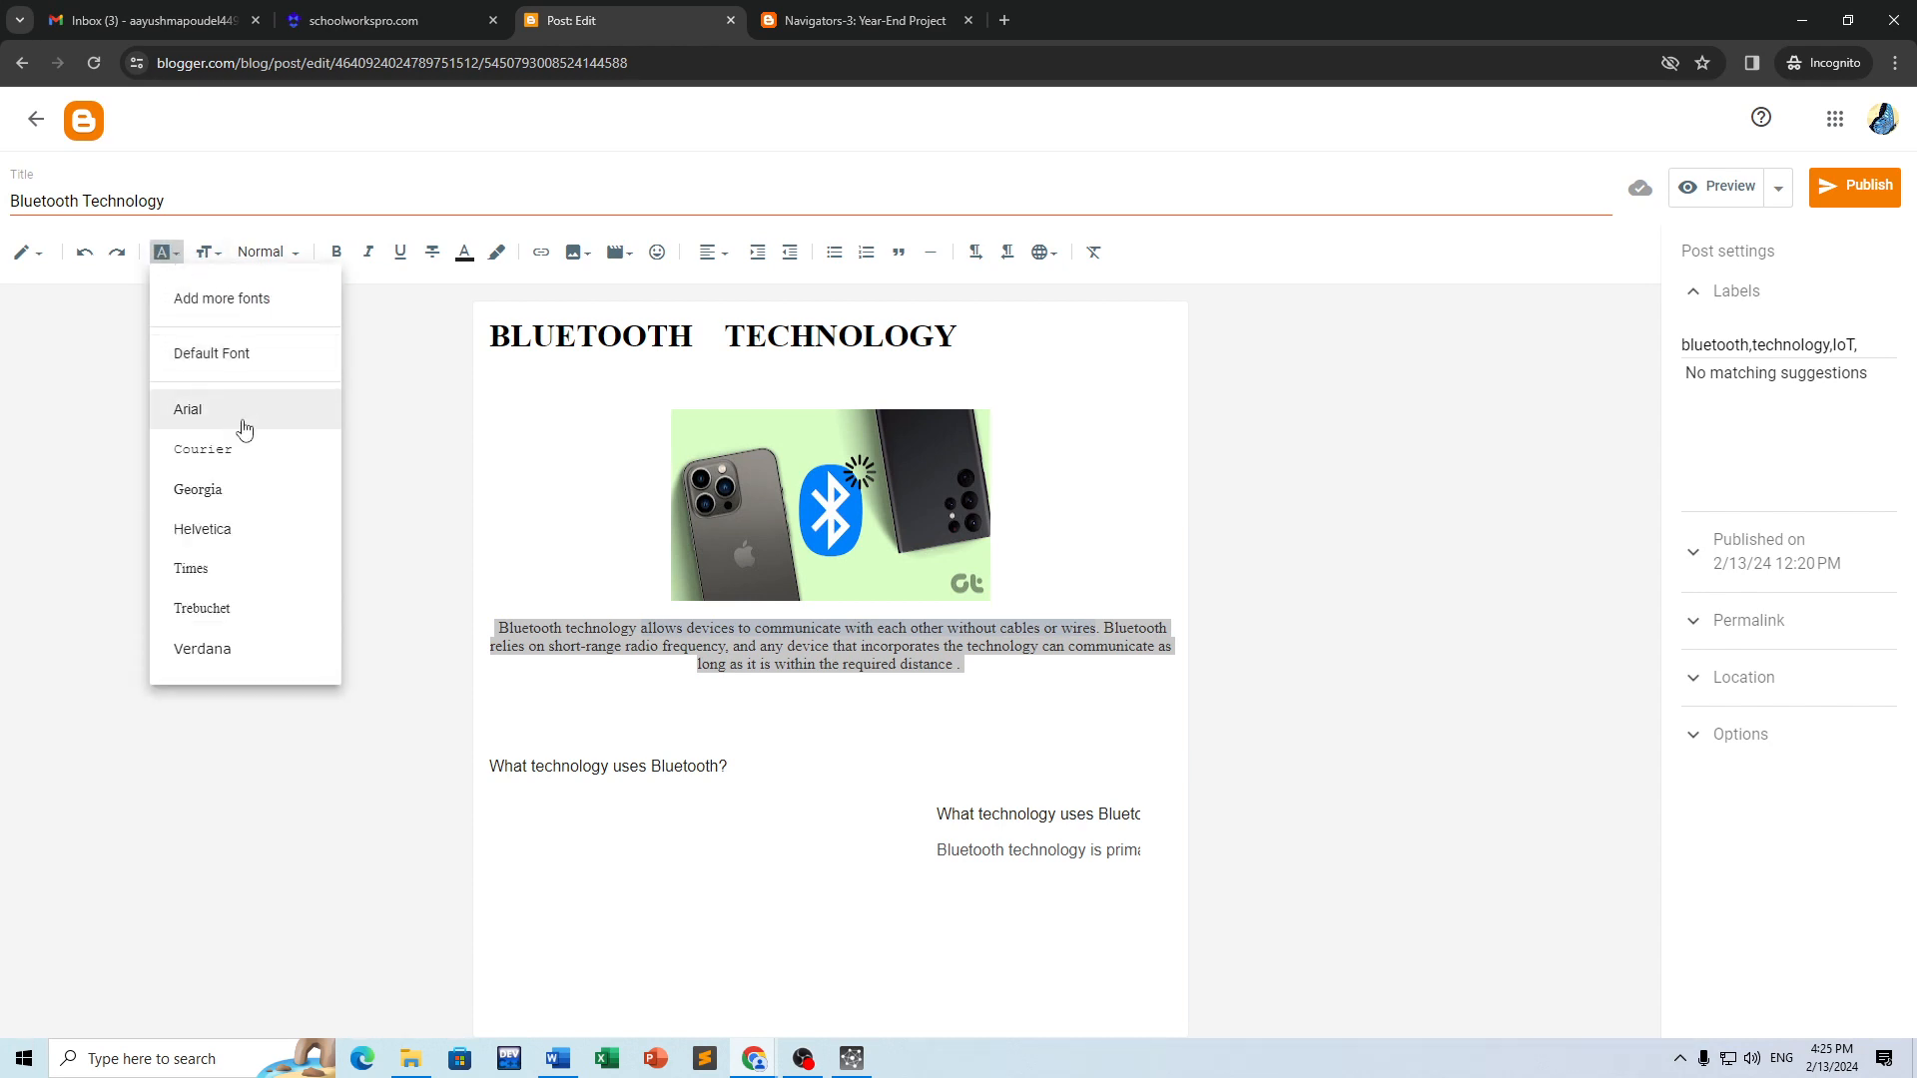
click(299, 457)
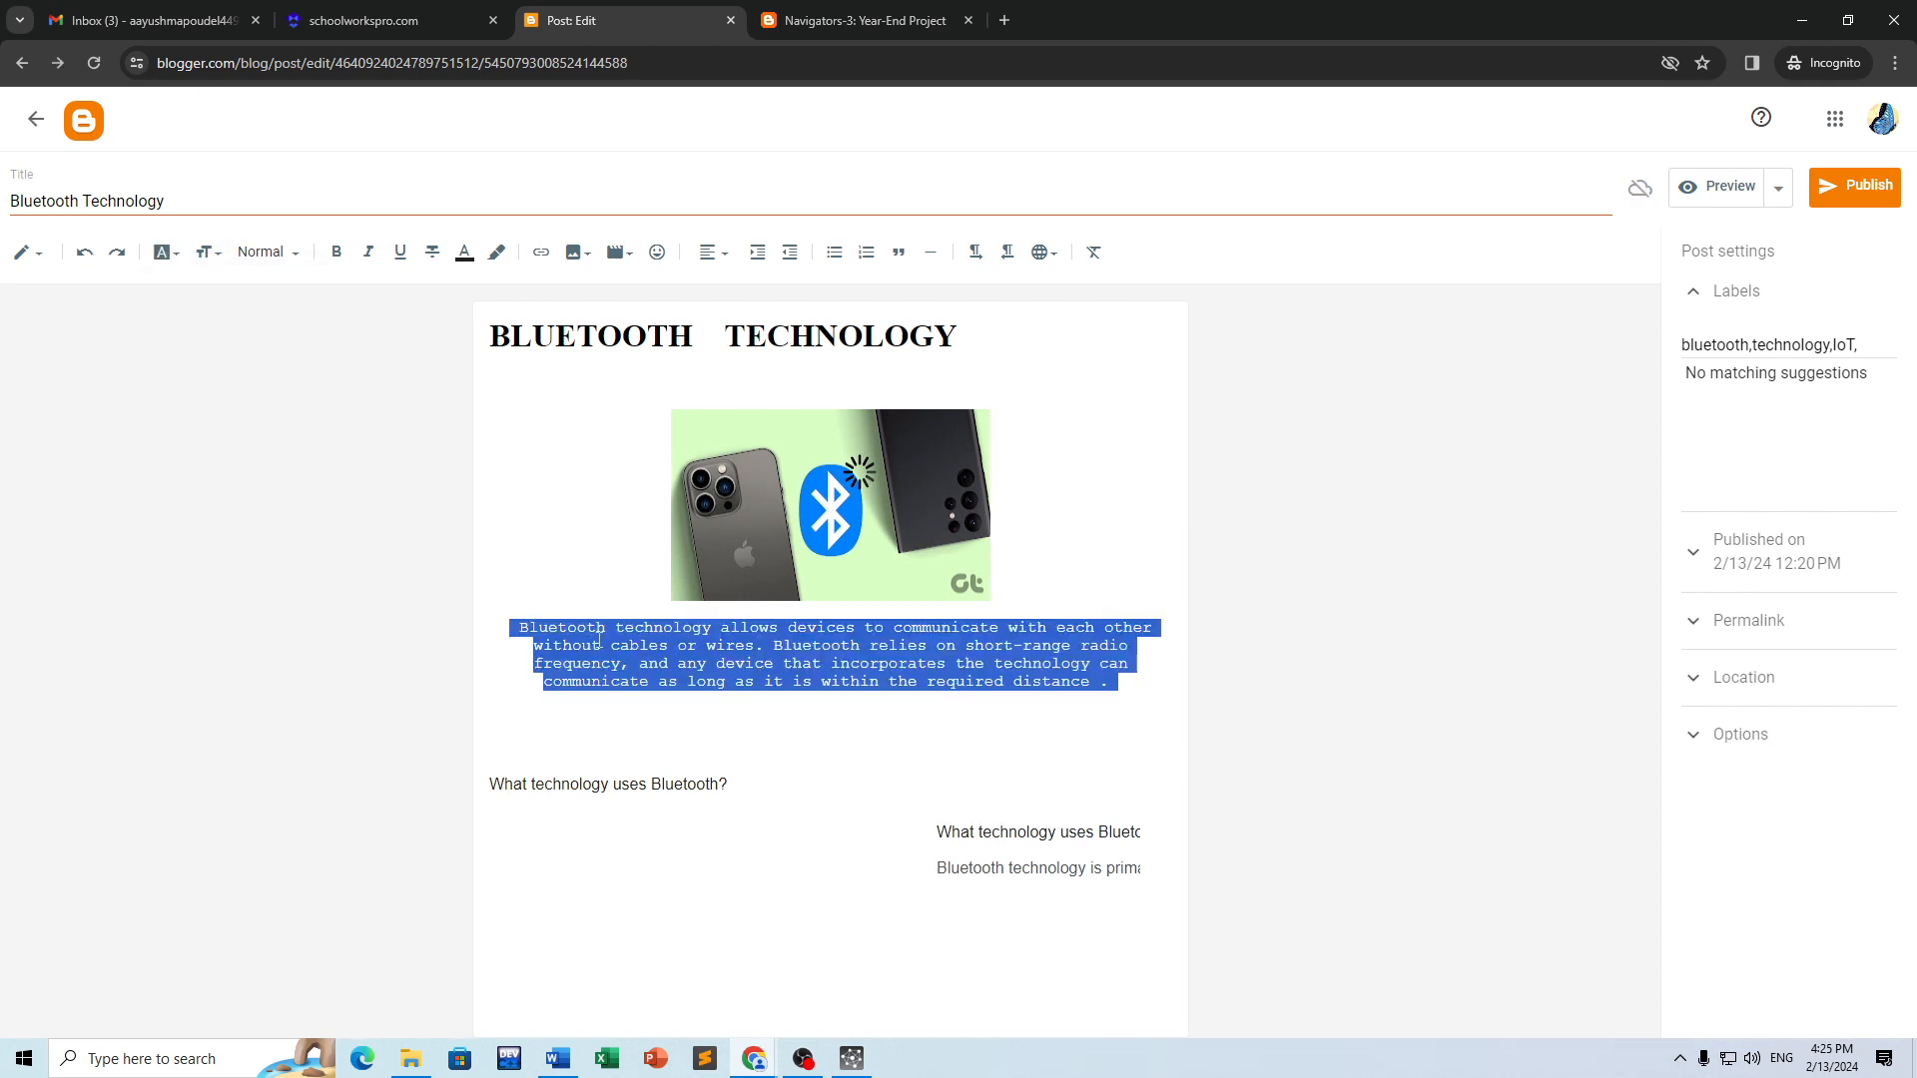
click(721, 256)
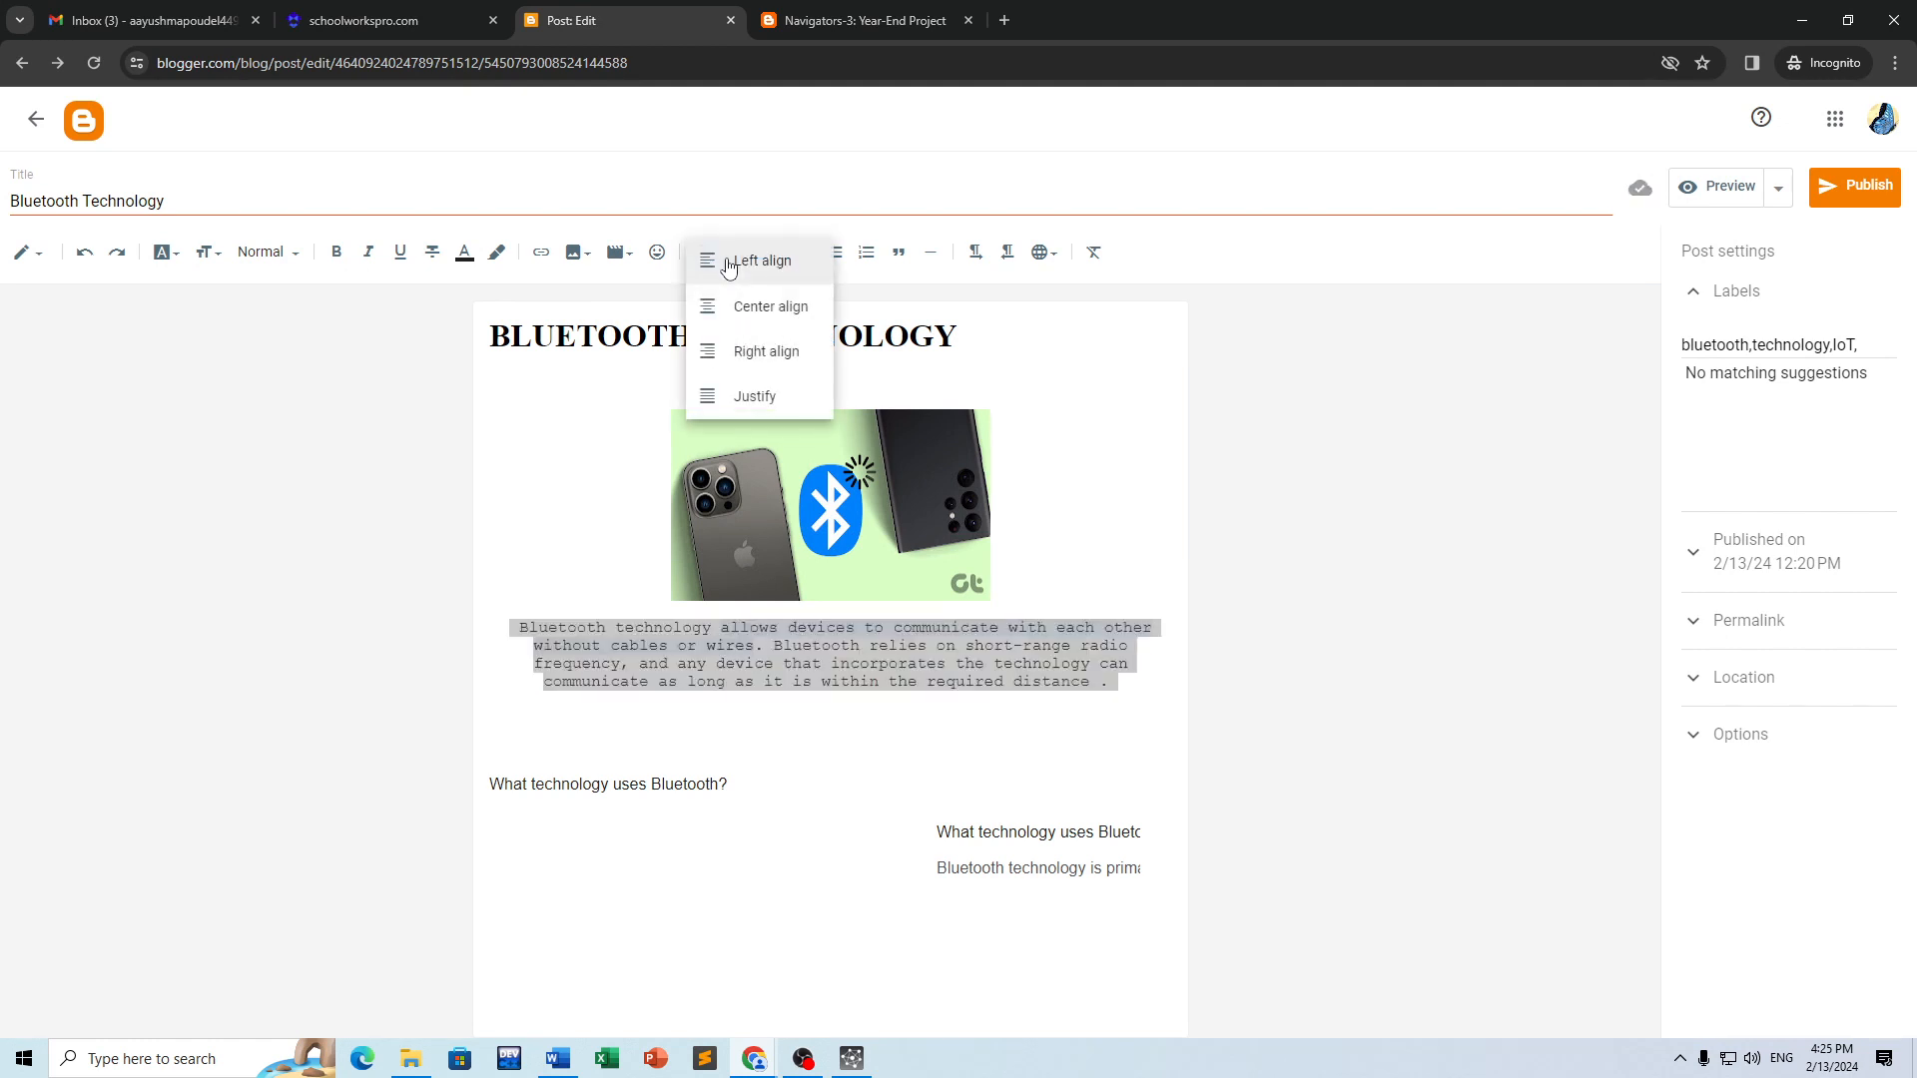
click(976, 256)
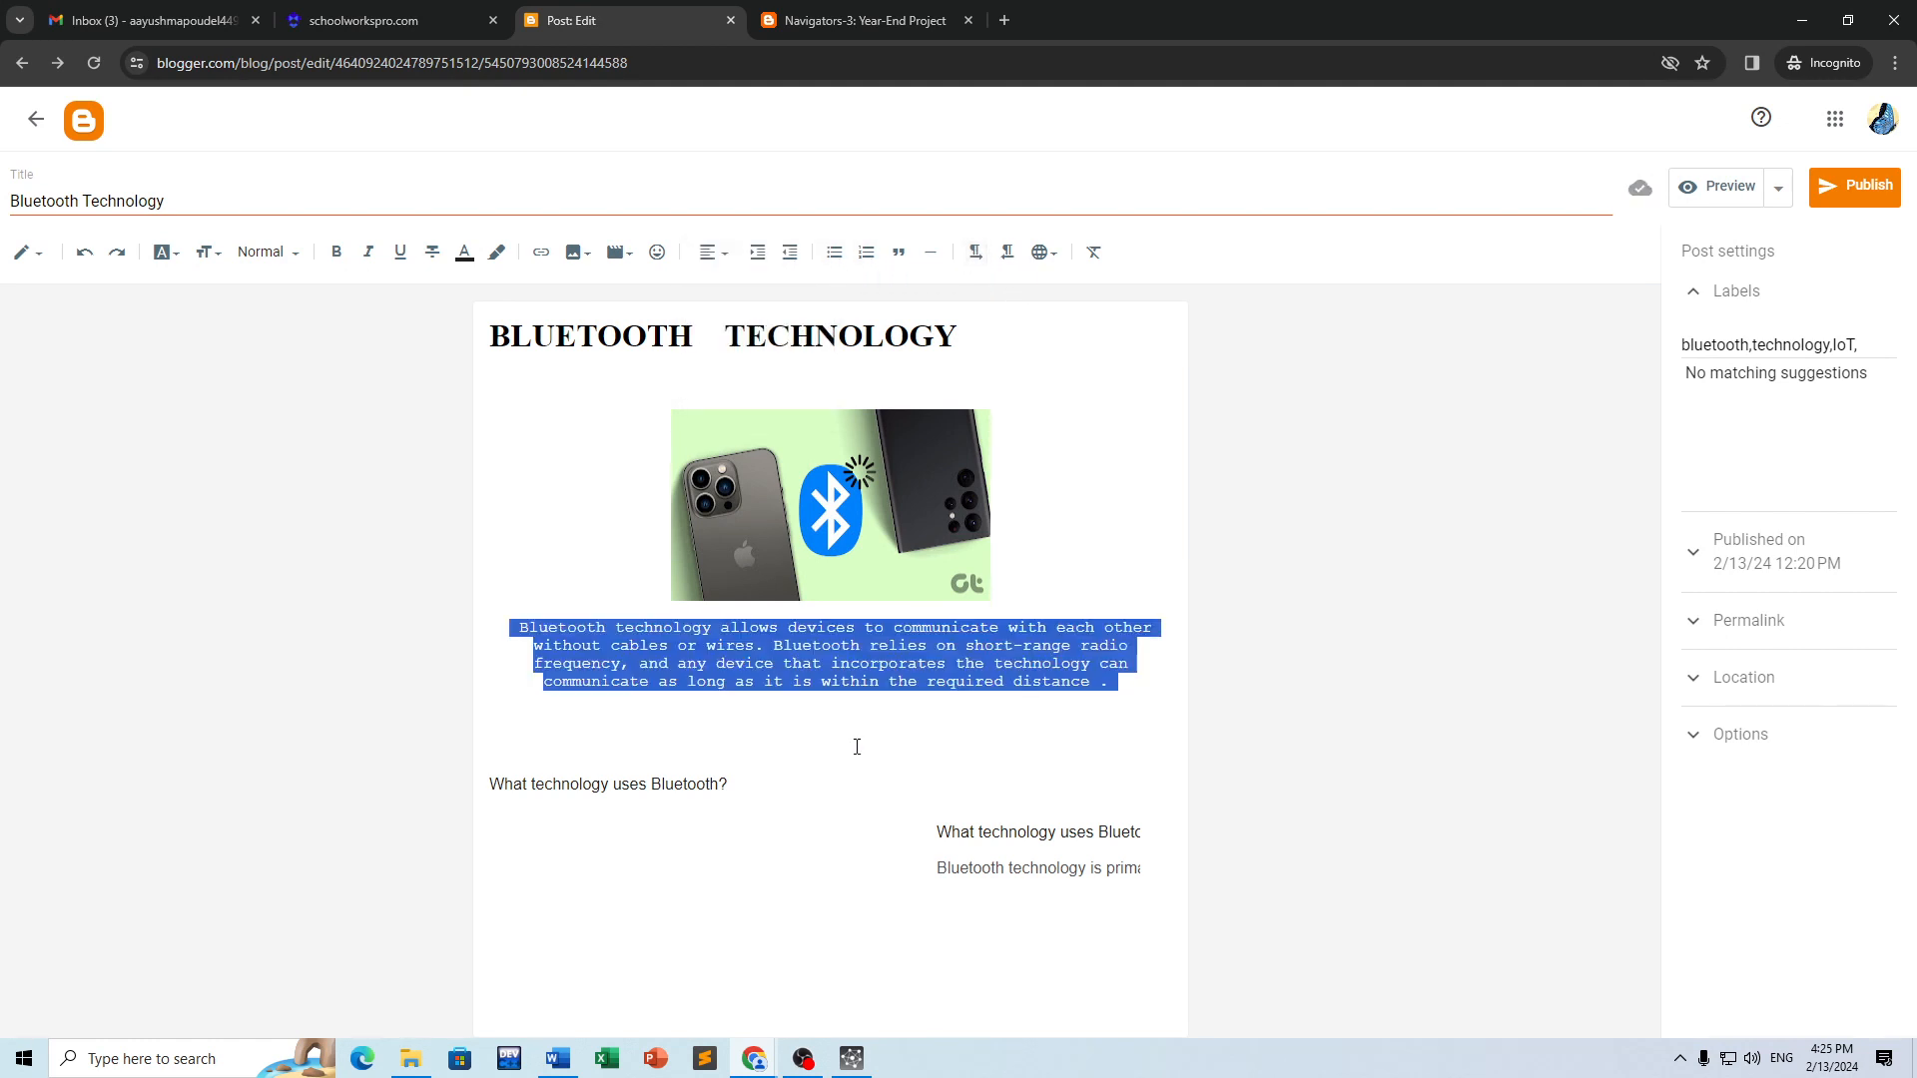
Step: Publish the Bluetooth Technology post and confirm the publication
click(783, 799)
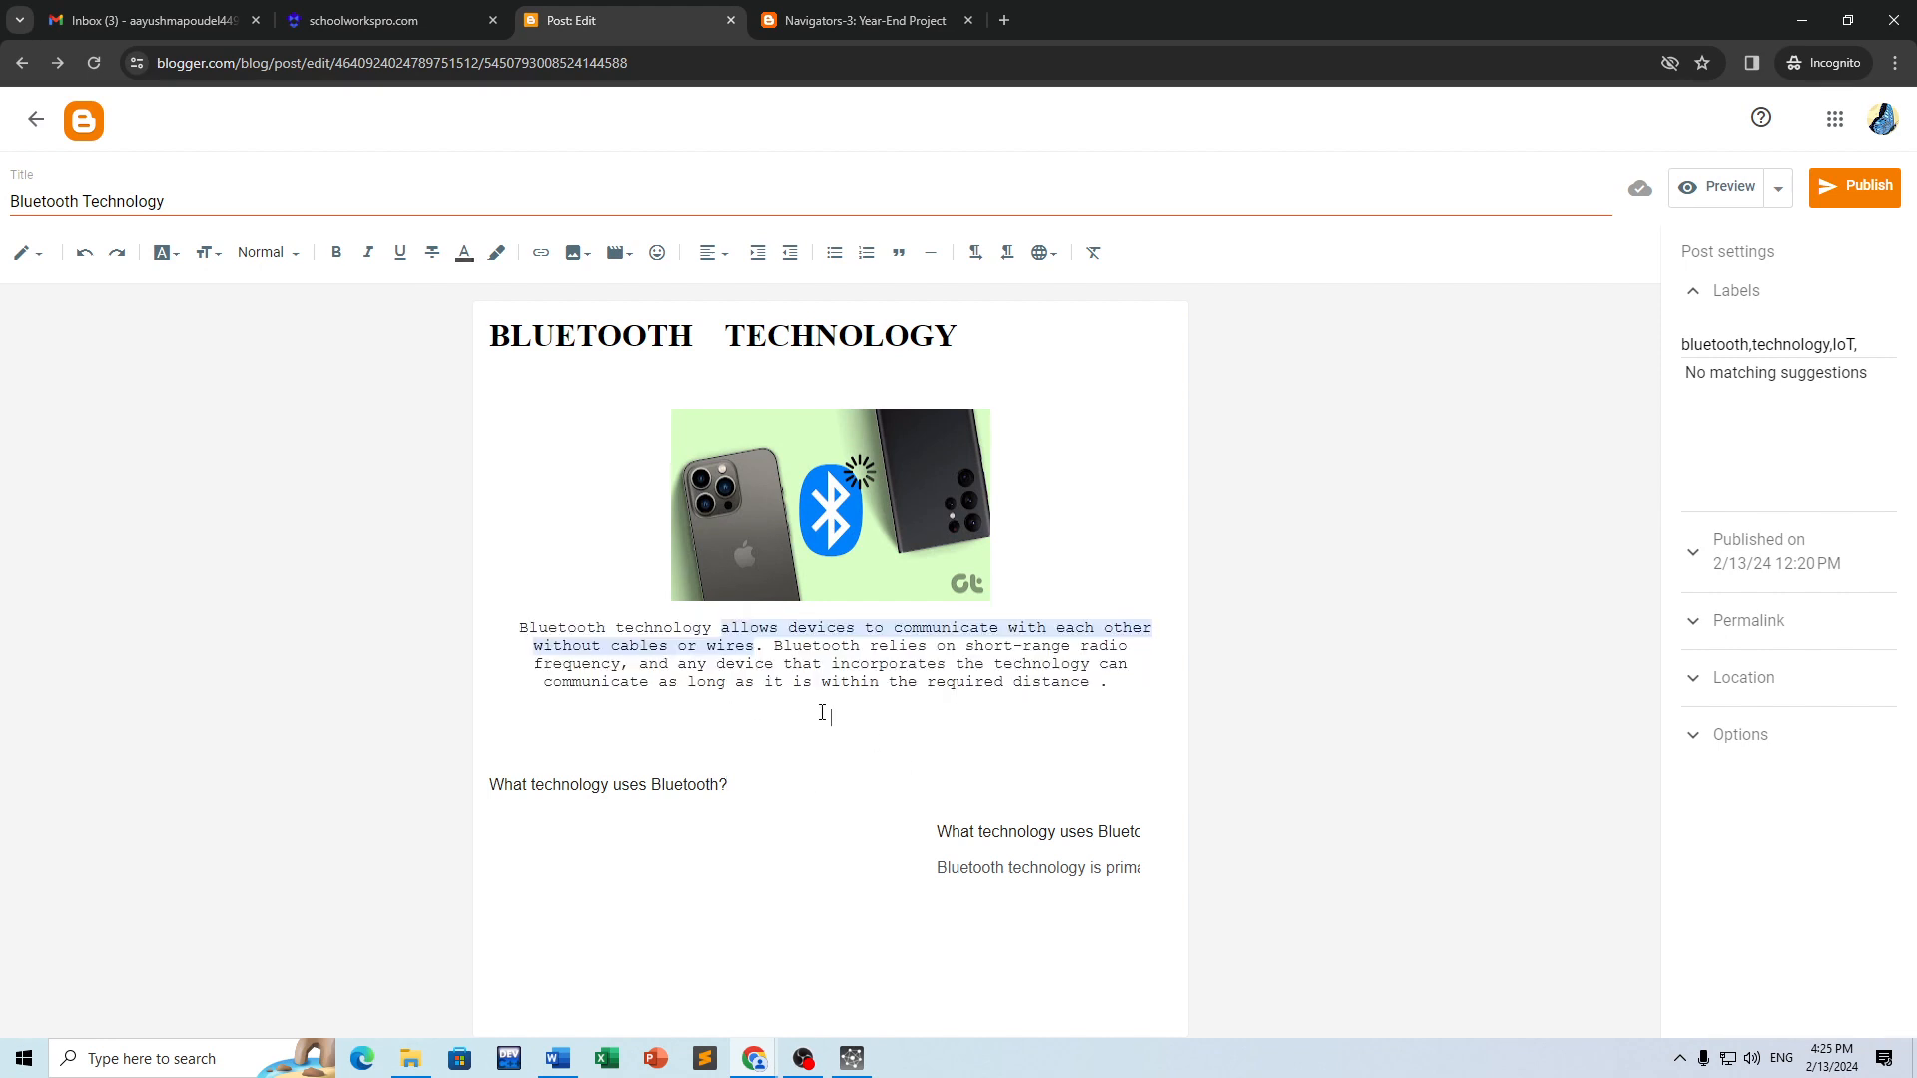
click(1867, 184)
click(1049, 611)
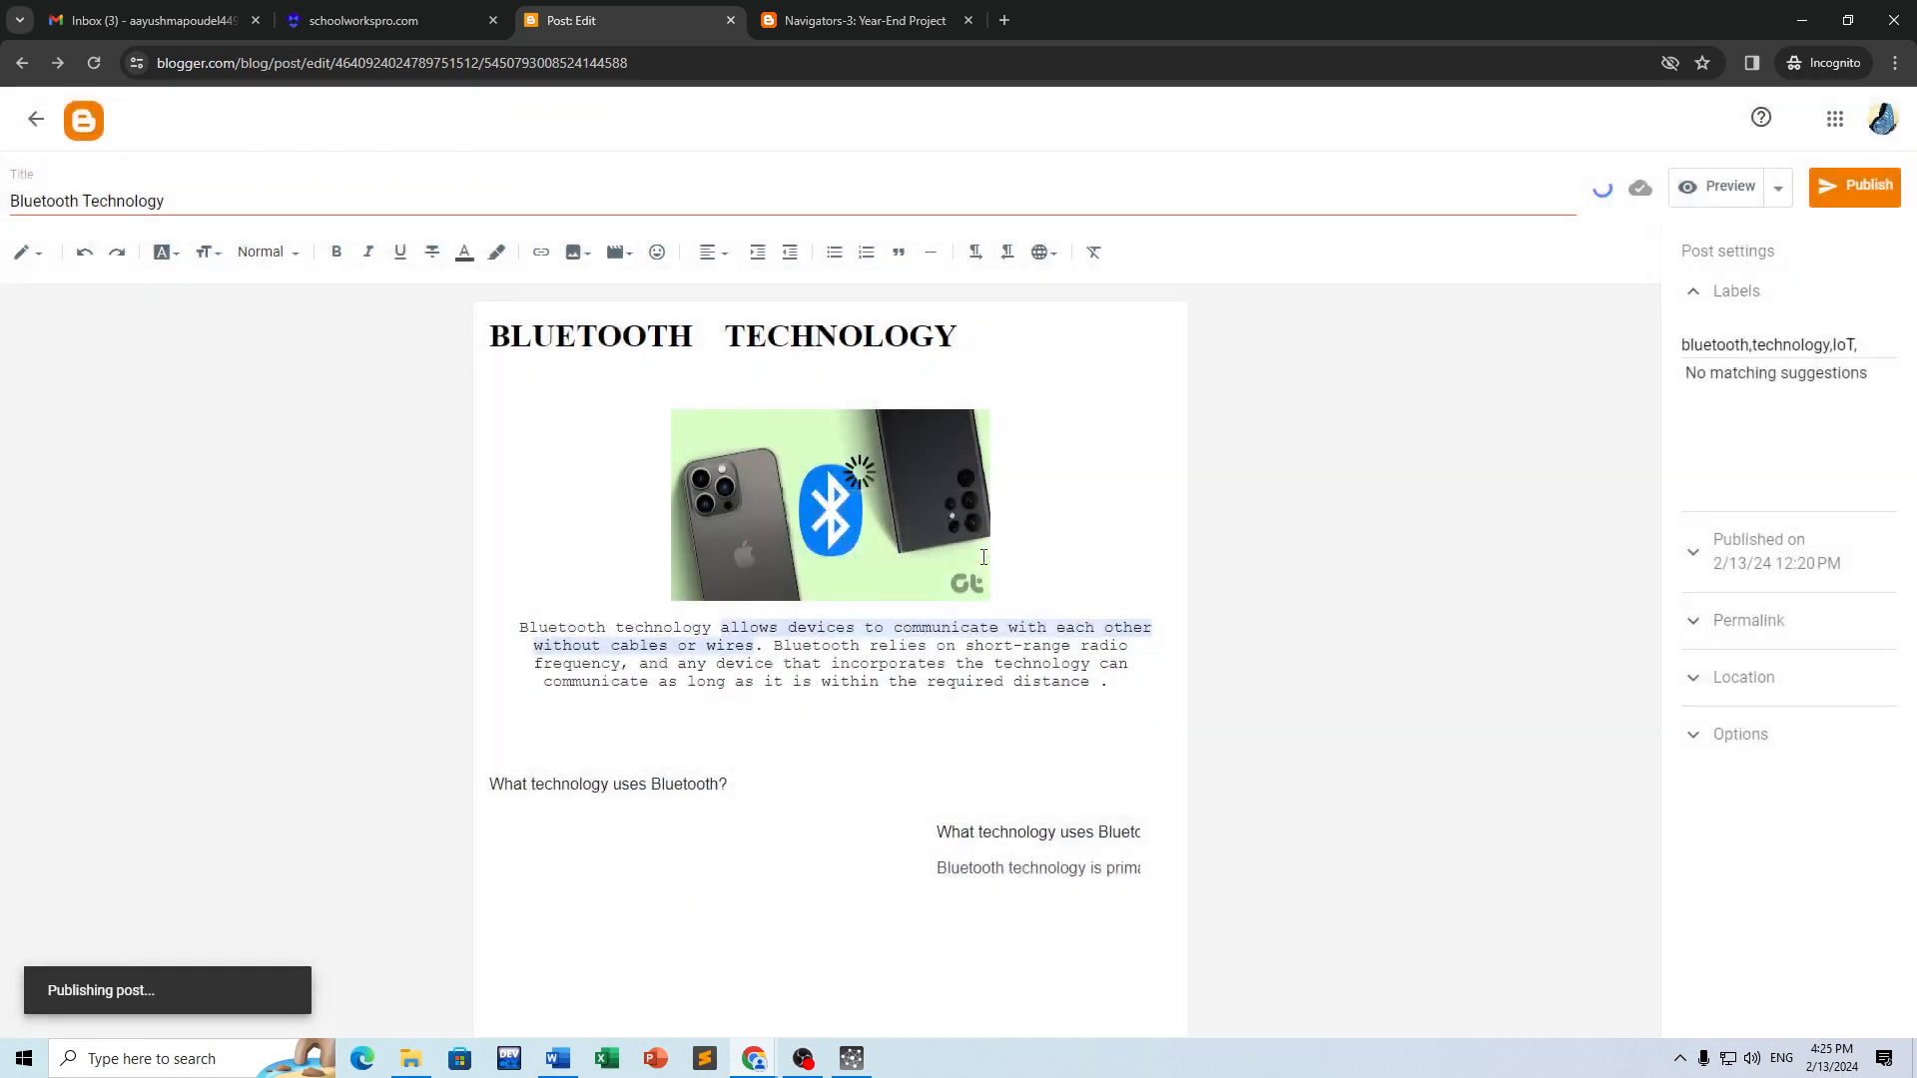